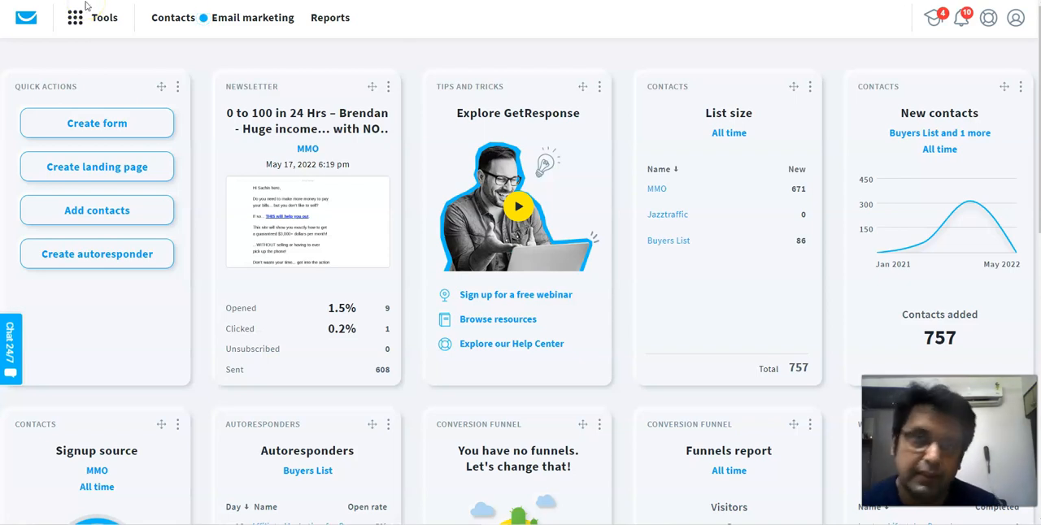
- View the 24/7 support chat form and close it again
click(10, 334)
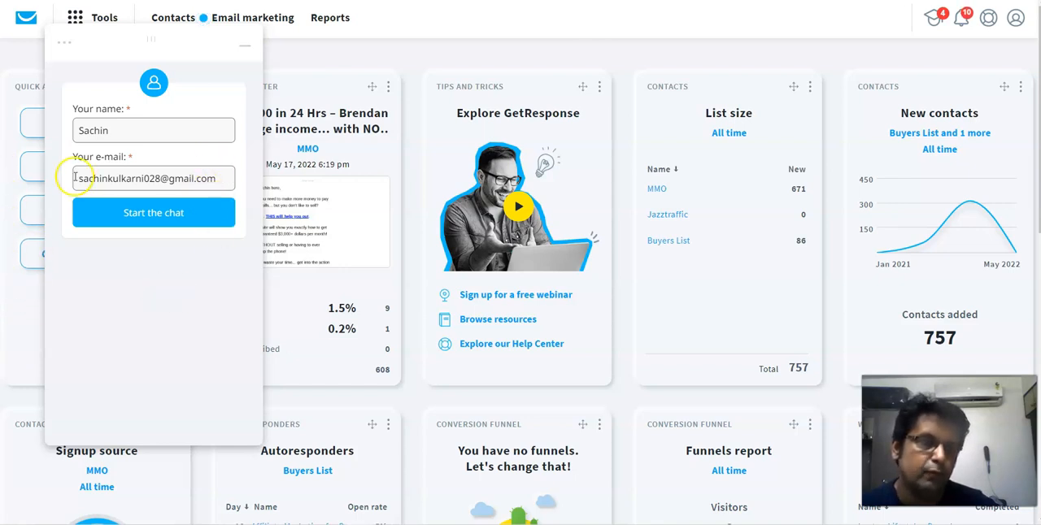
click(248, 49)
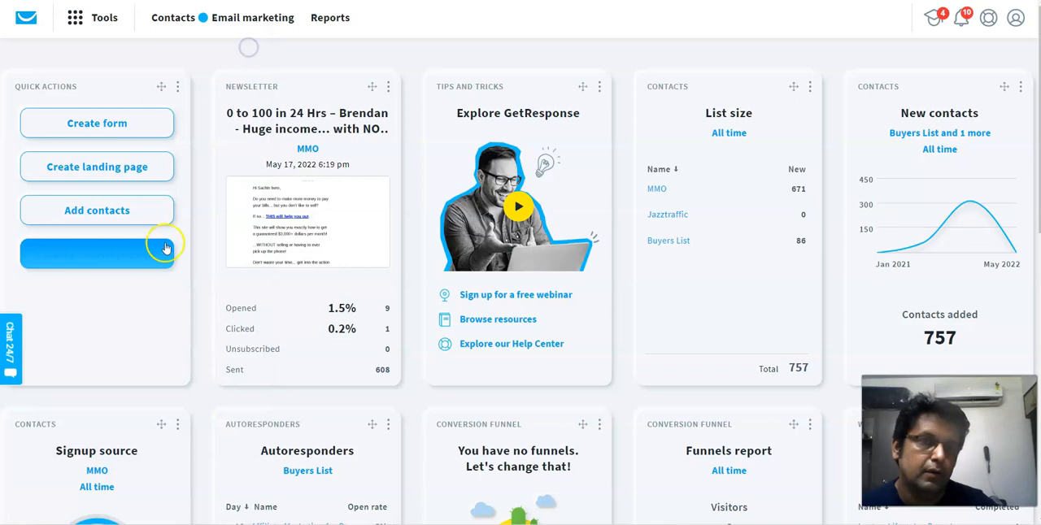
click(10, 352)
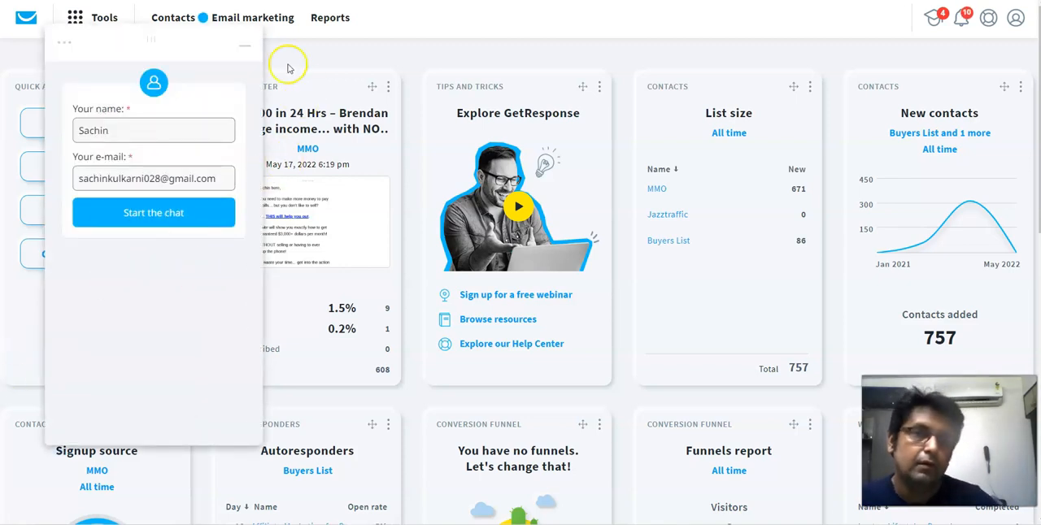
click(246, 46)
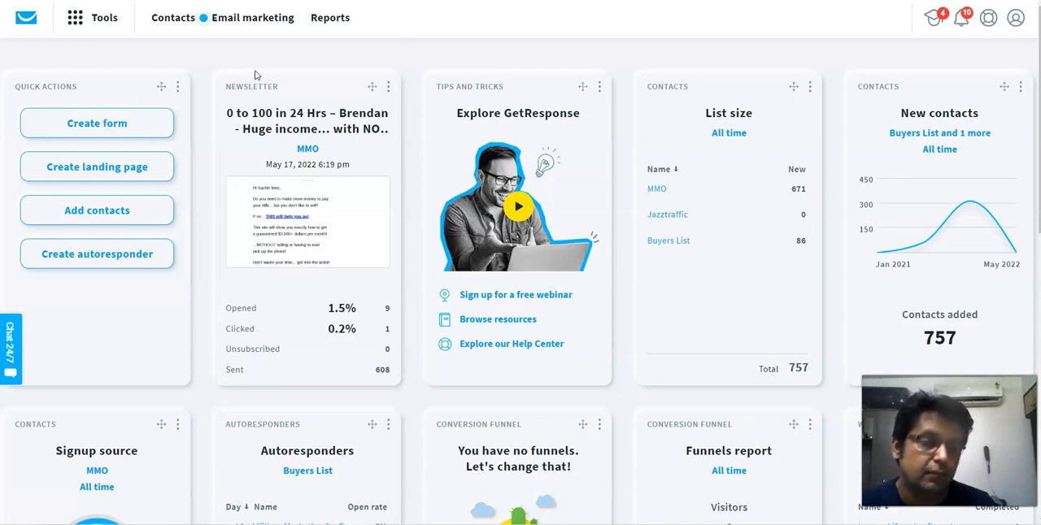
- Look over the available tools and open the contact lists
click(74, 17)
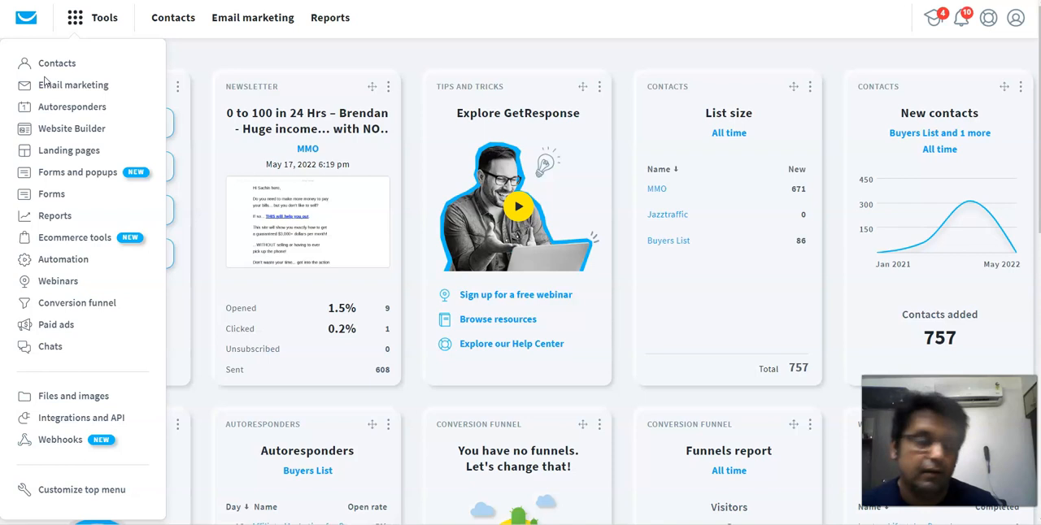
click(168, 24)
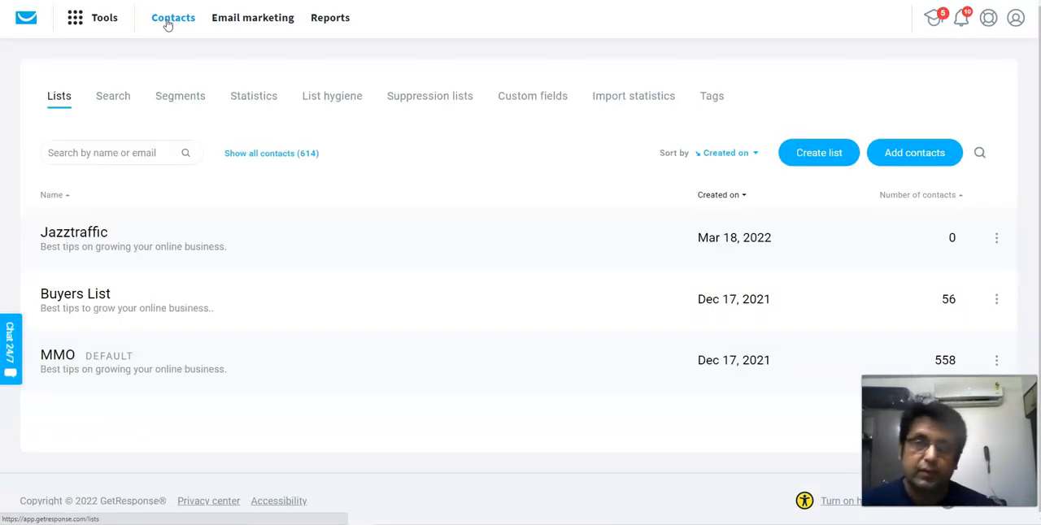
click(819, 154)
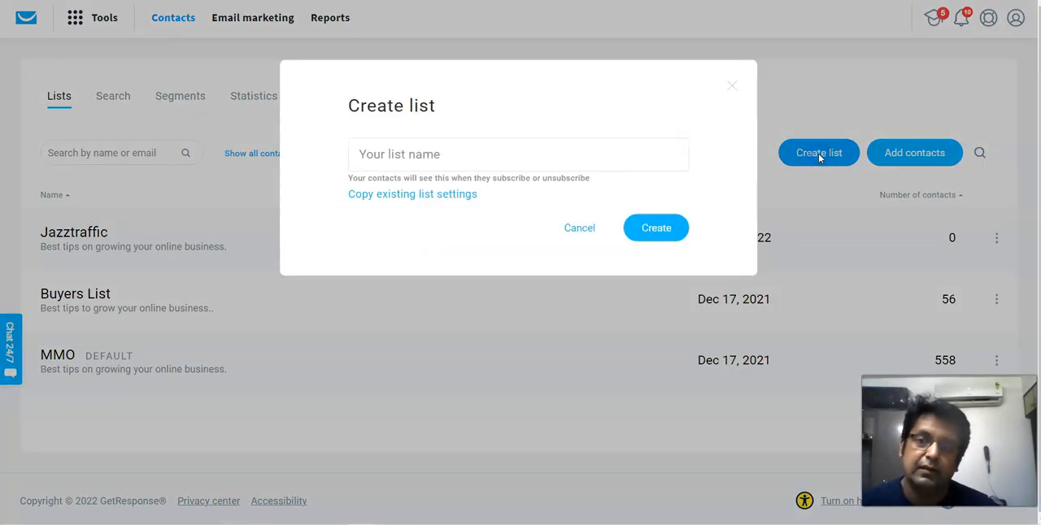
click(384, 150)
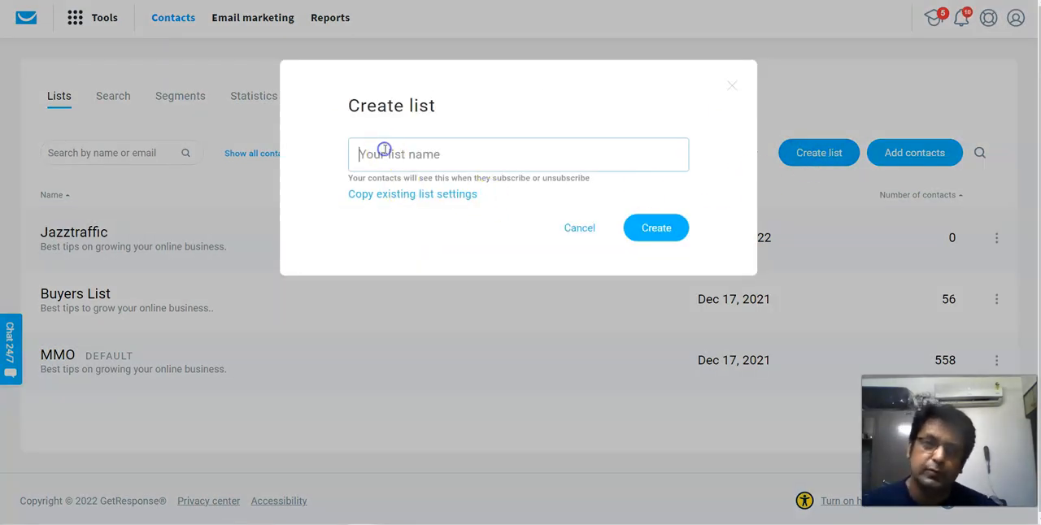
text(Sachin)
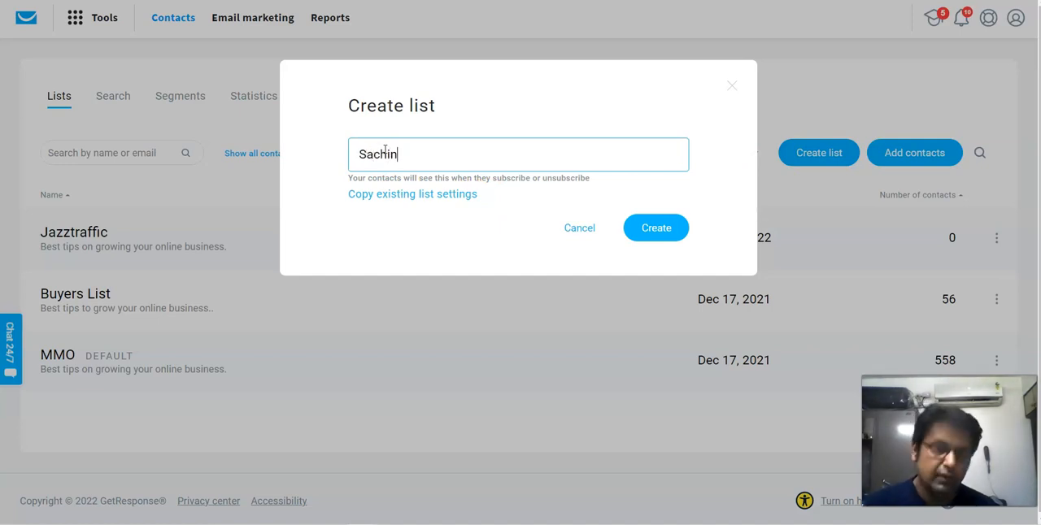
text(mmo)
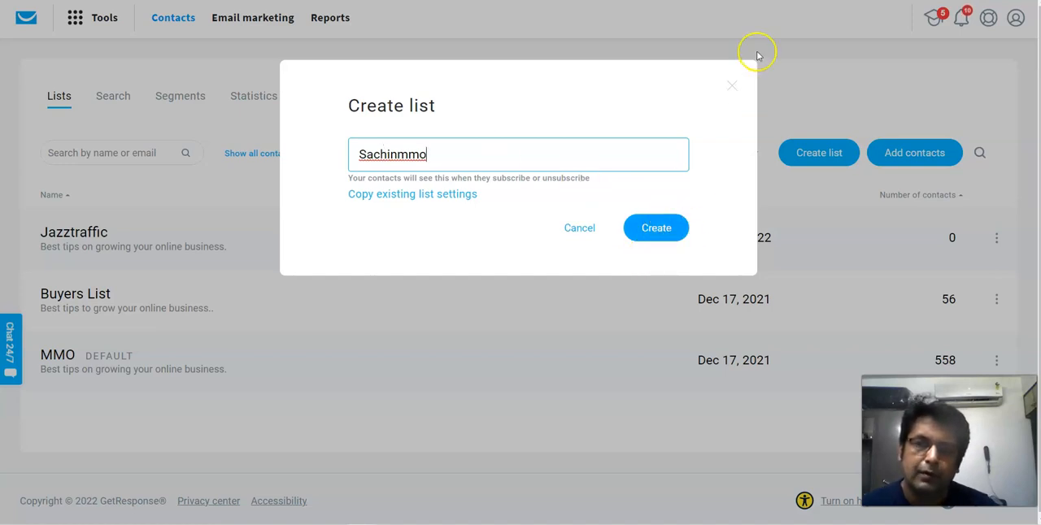
click(733, 88)
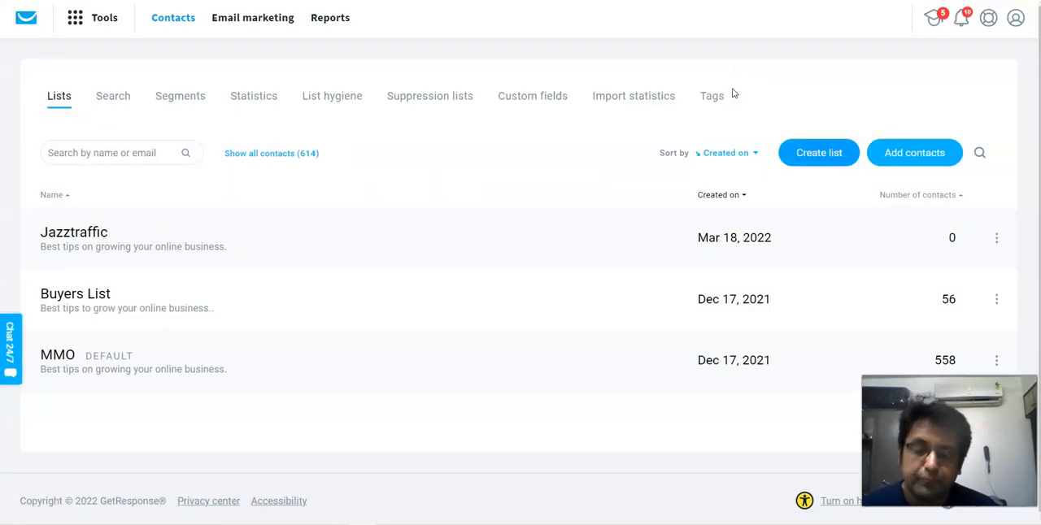
- Show all contacts across the lists and switch to the advanced contact search
click(722, 95)
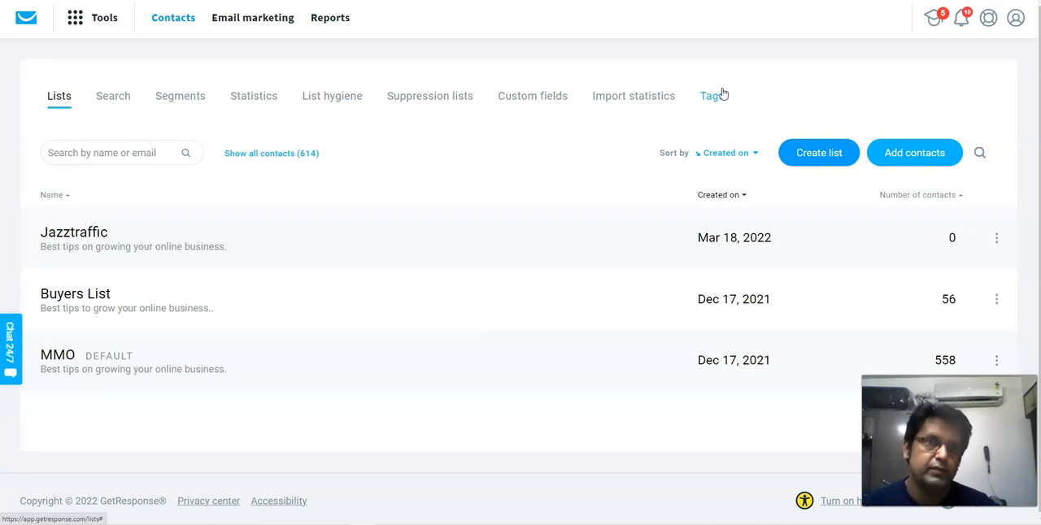
click(265, 159)
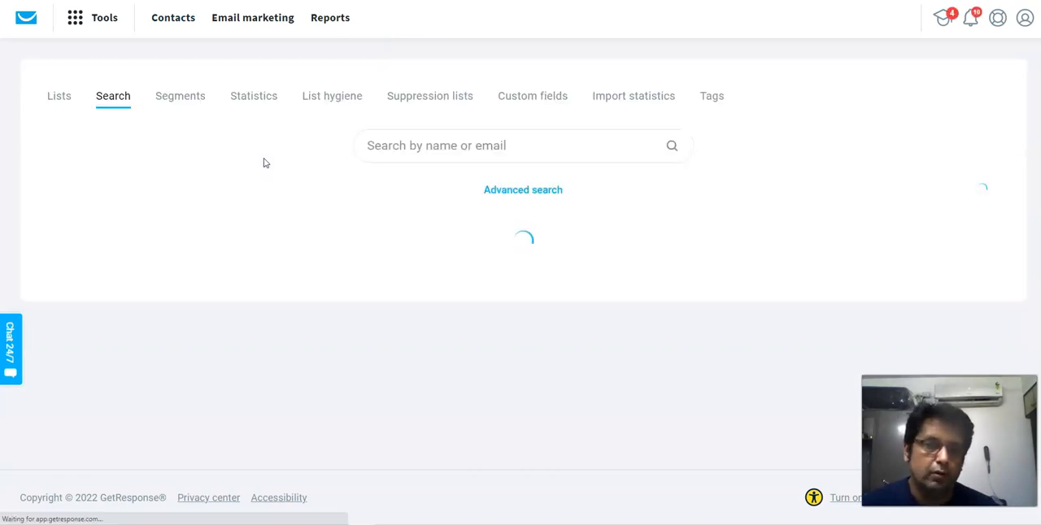
click(512, 191)
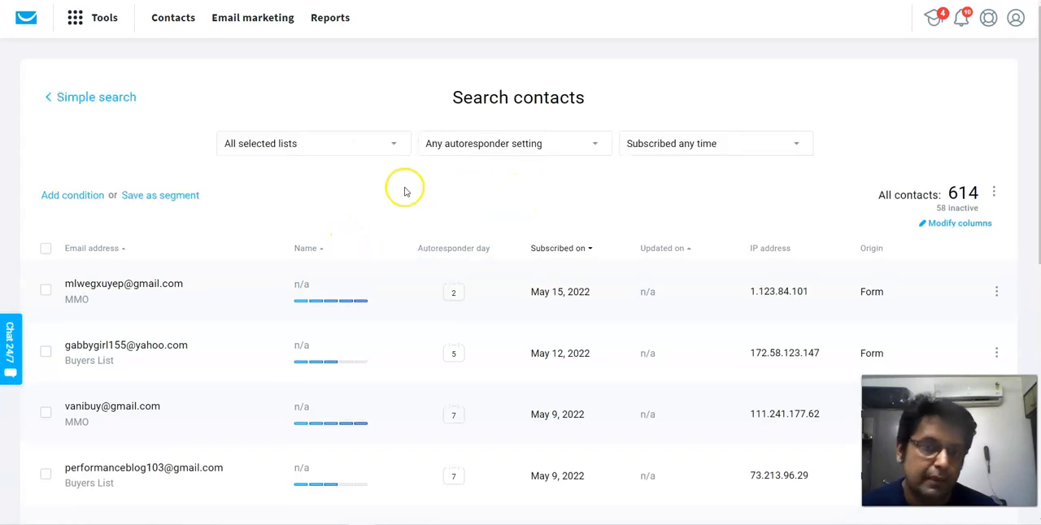
- Restrict the contact search to the MMO list, excluding Buyers List and Jazztraffic
click(266, 154)
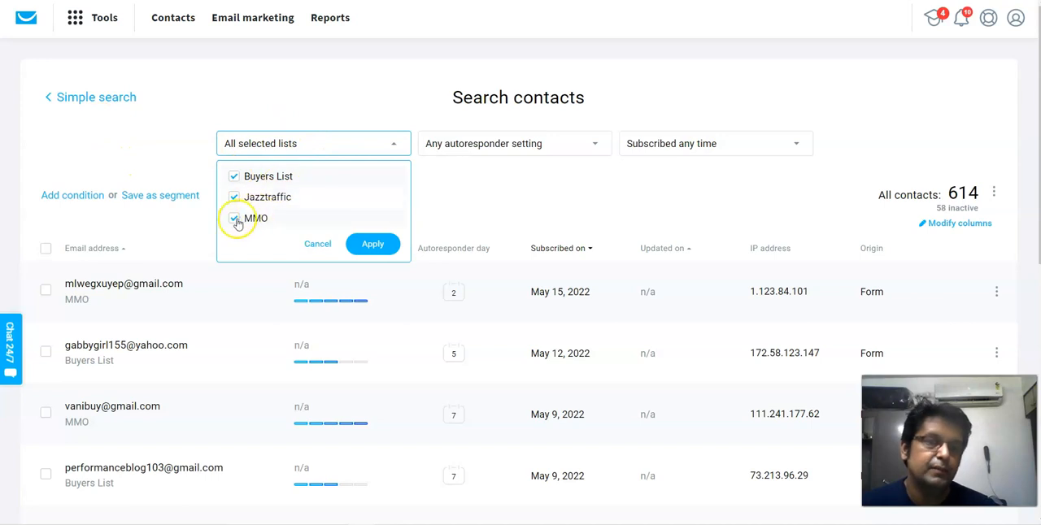
click(233, 176)
click(235, 196)
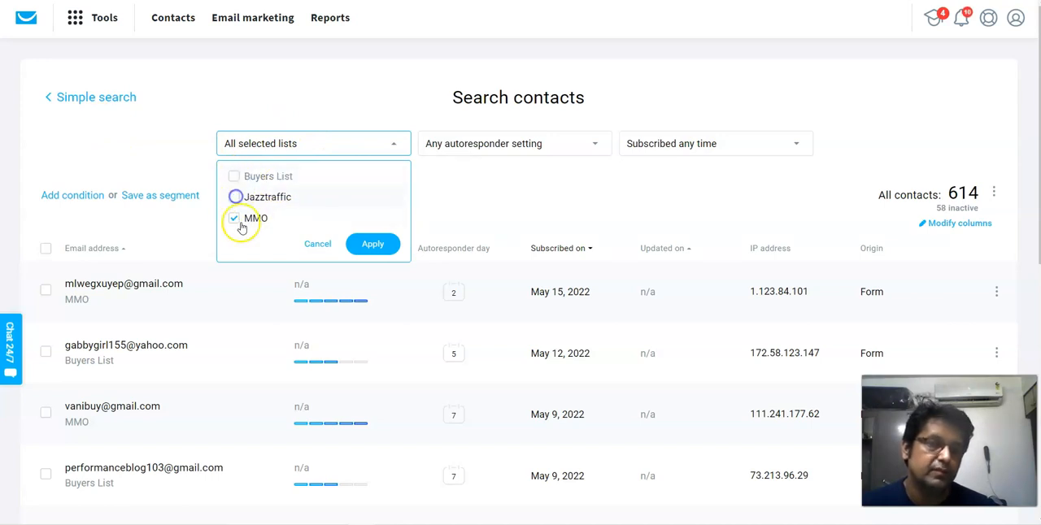
click(372, 244)
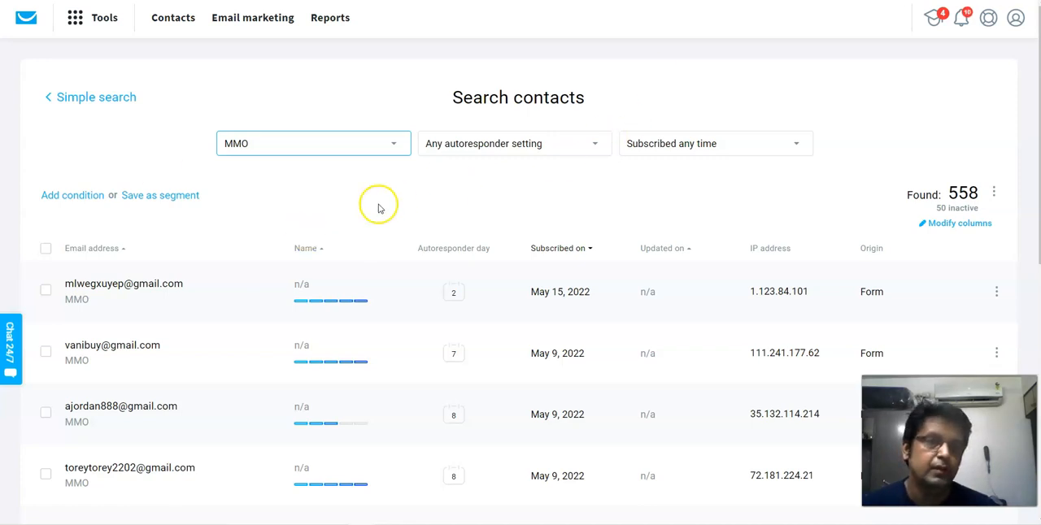
click(268, 144)
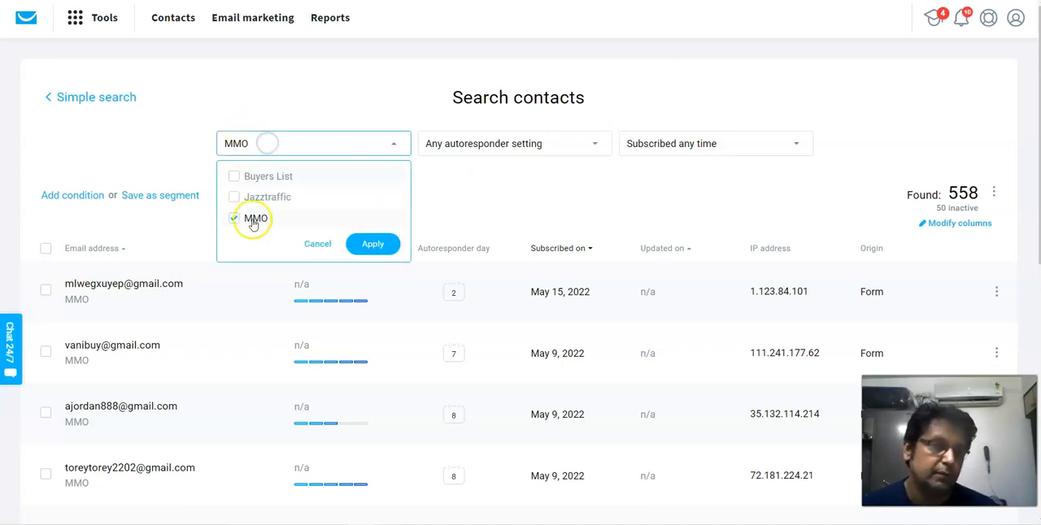
click(373, 246)
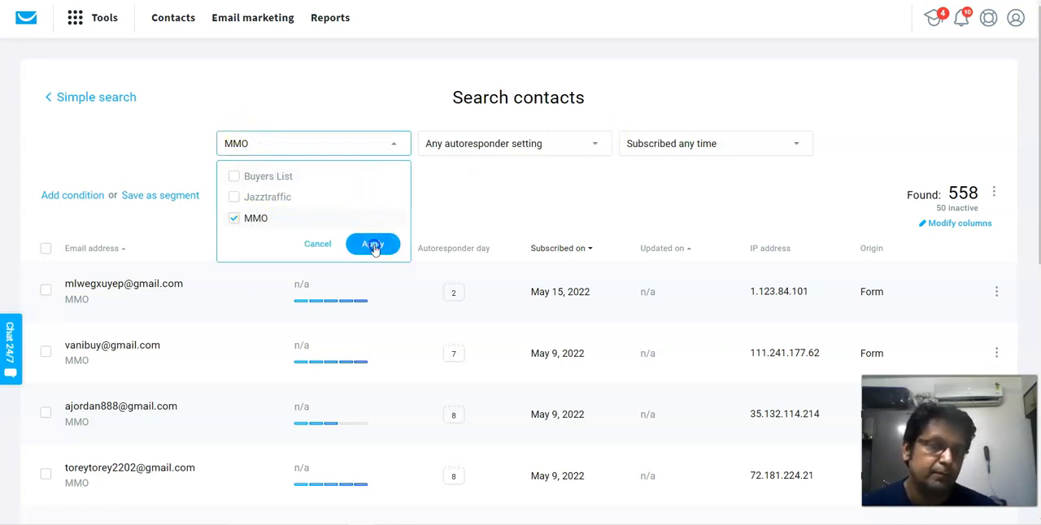
- Add a Contact actions condition for Message not opened, covering Any message, with the period Never
click(71, 198)
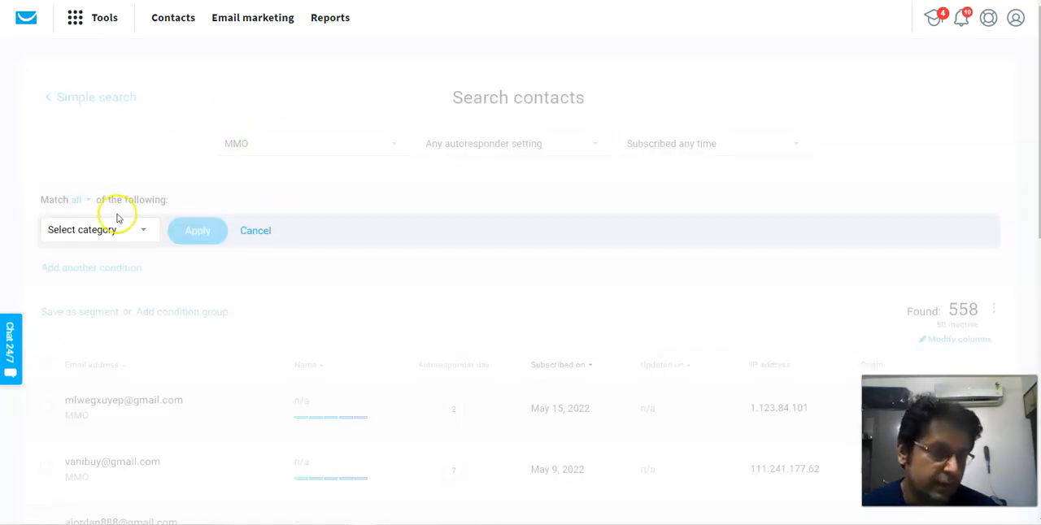
click(145, 232)
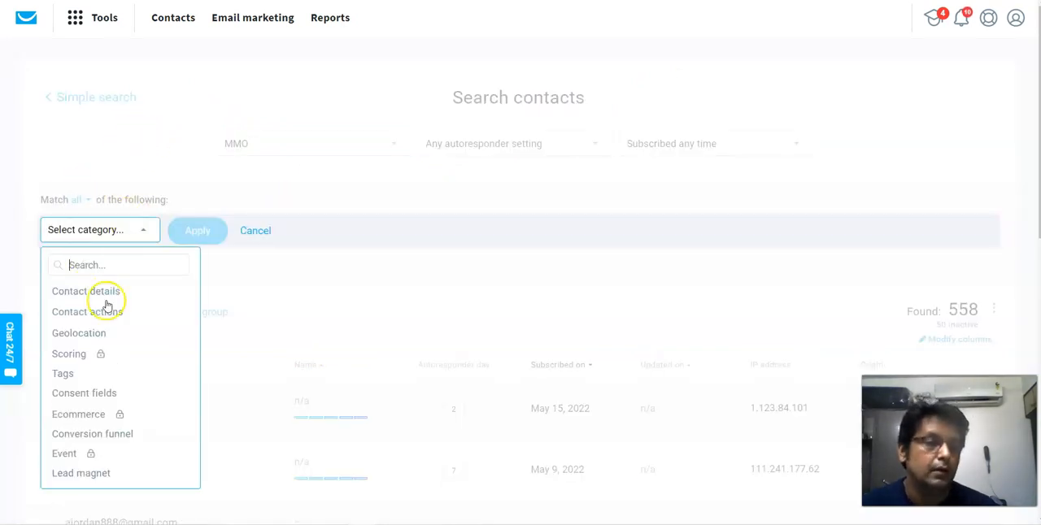
click(100, 315)
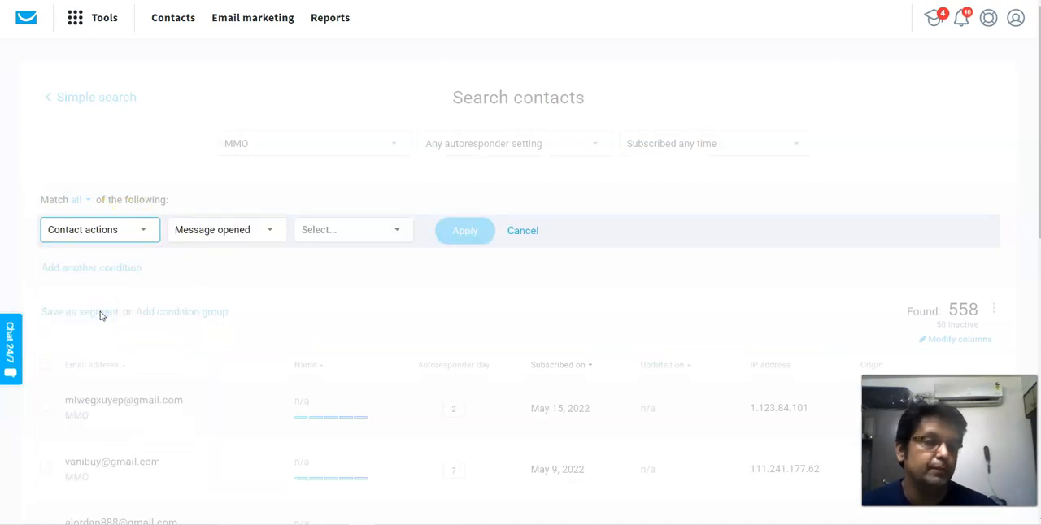
click(272, 233)
scroll(201, 187, down, 3)
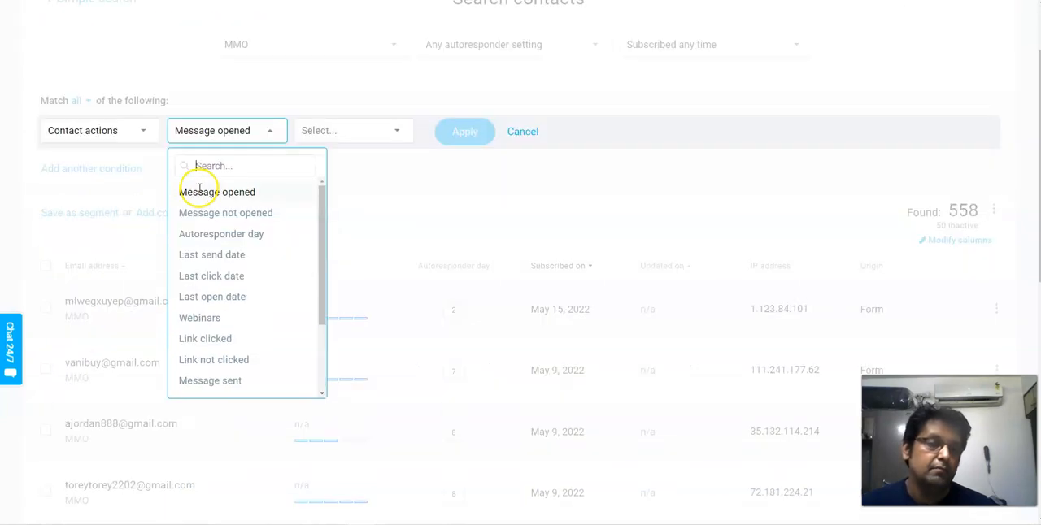
click(254, 209)
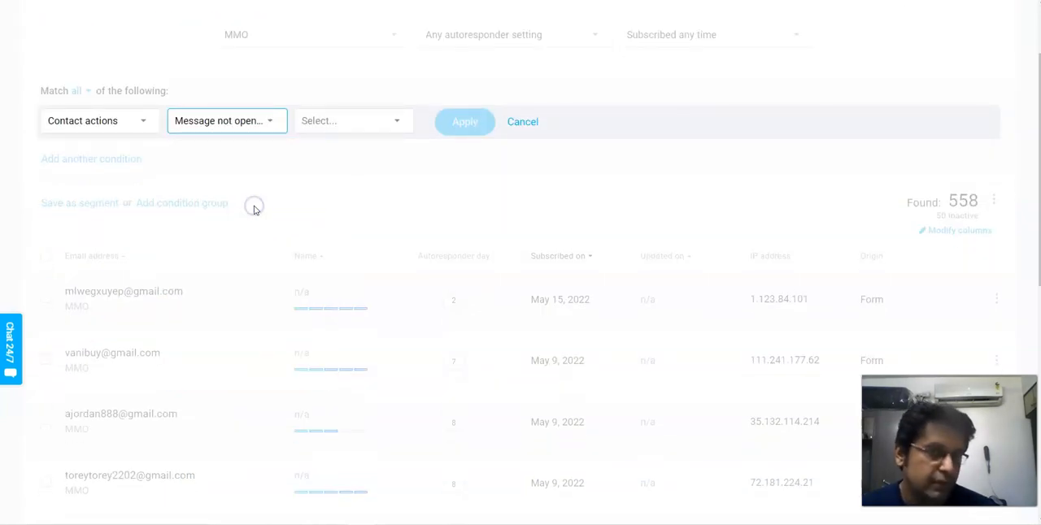
click(397, 122)
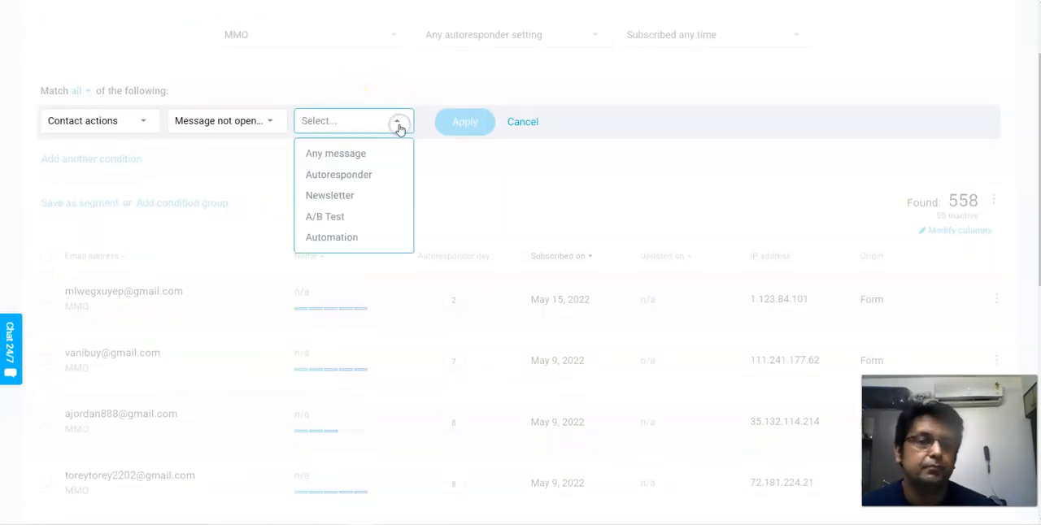
click(347, 157)
click(516, 119)
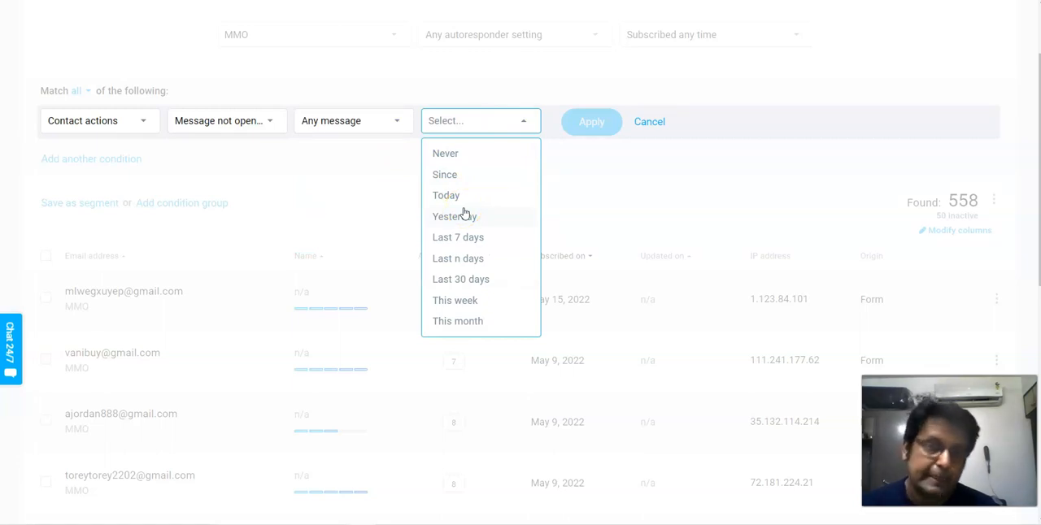
click(446, 155)
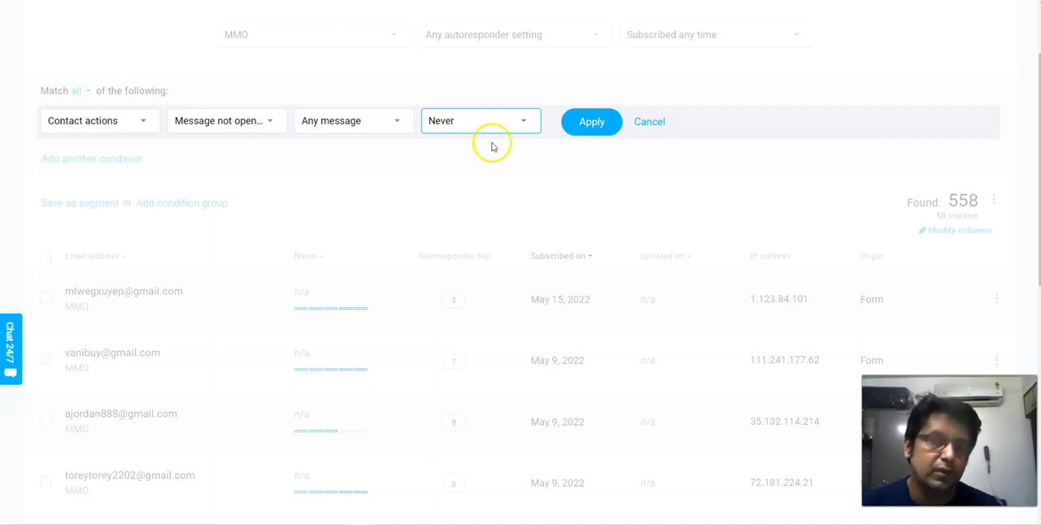
- Set the condition's period to Since Dec 1, 2021, apply it, and look through the matching contacts
click(525, 120)
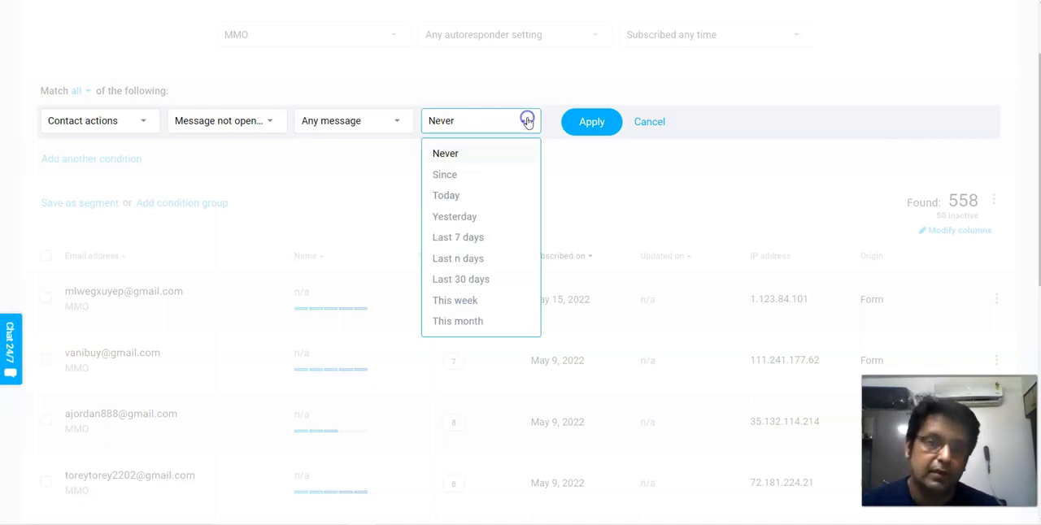
click(460, 177)
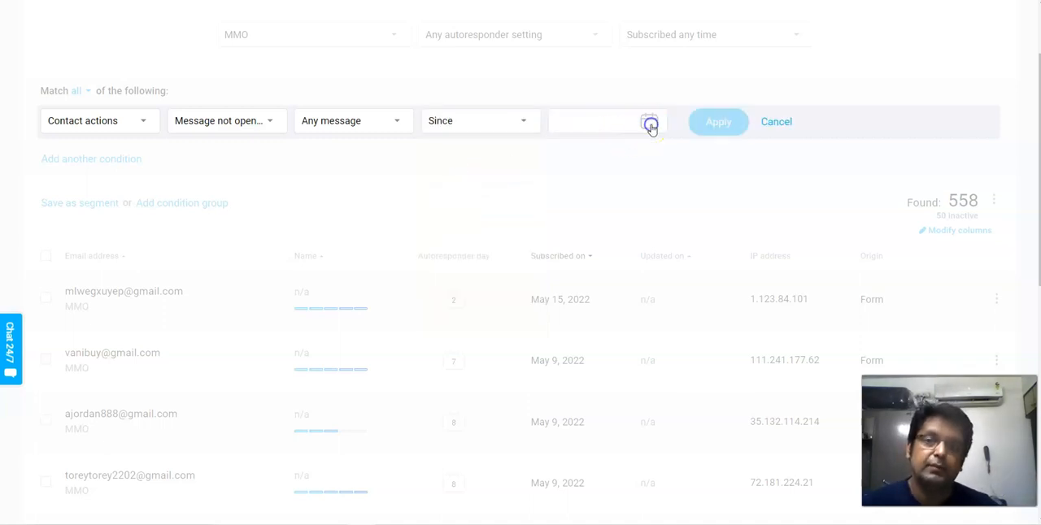
click(649, 123)
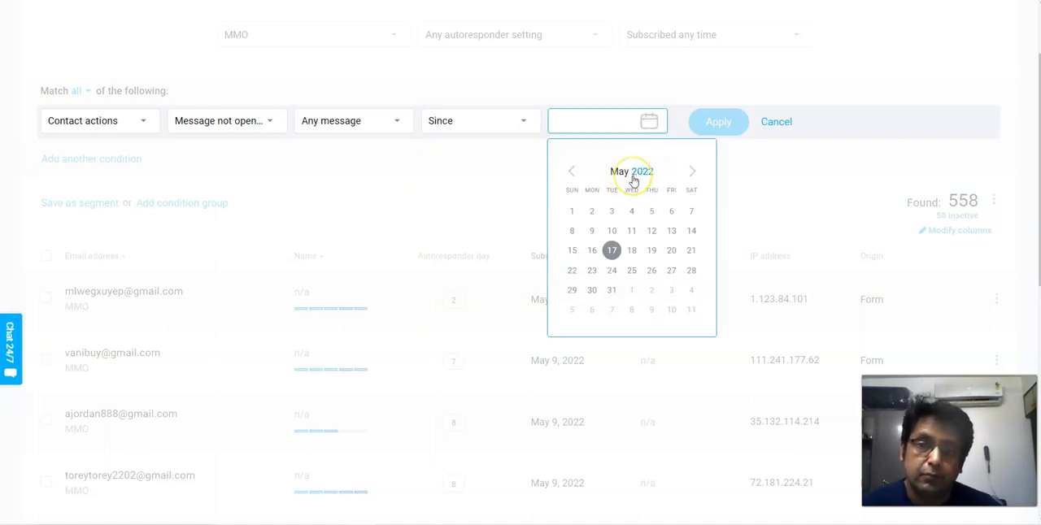
click(570, 171)
click(568, 170)
click(569, 171)
click(568, 171)
click(569, 171)
click(569, 170)
click(568, 171)
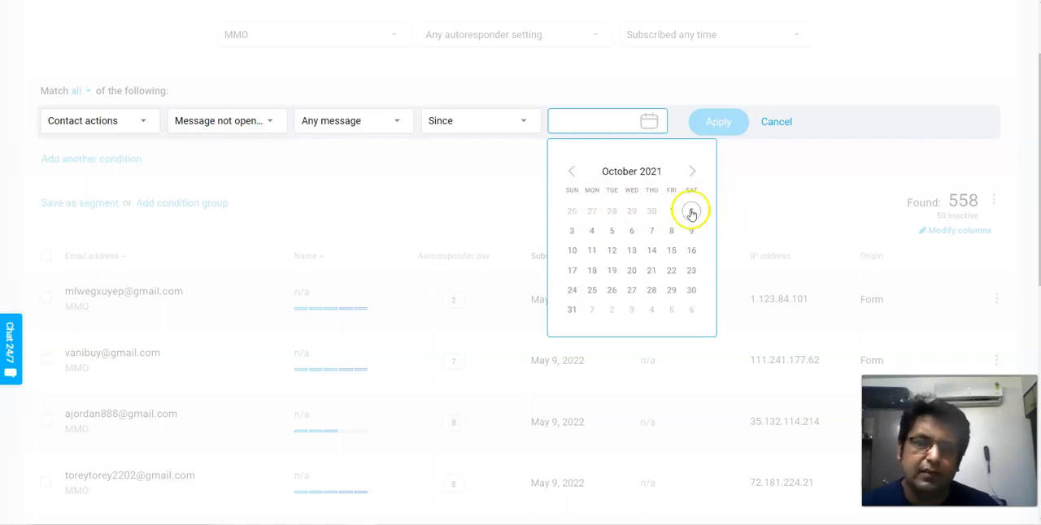
click(692, 171)
click(692, 171)
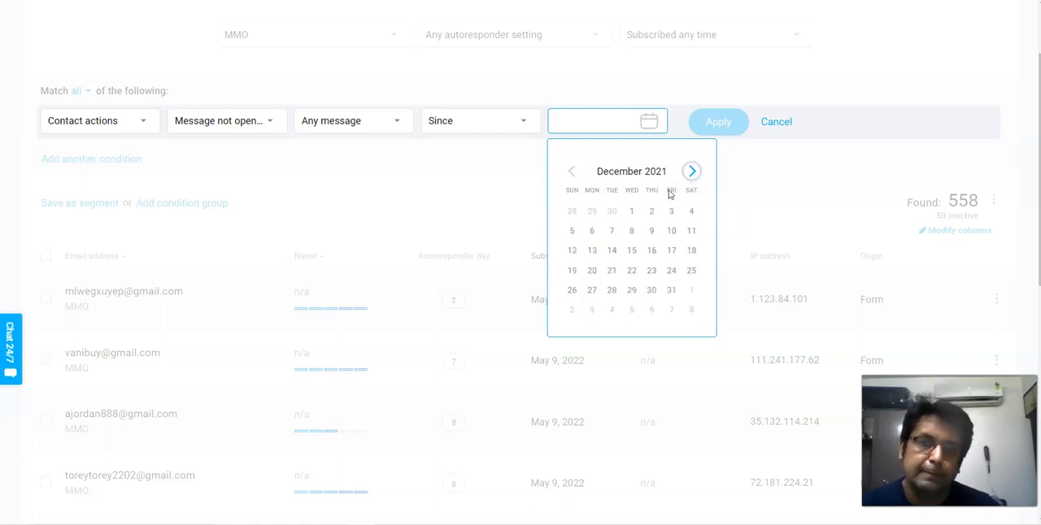
click(570, 171)
click(688, 169)
click(628, 212)
click(719, 127)
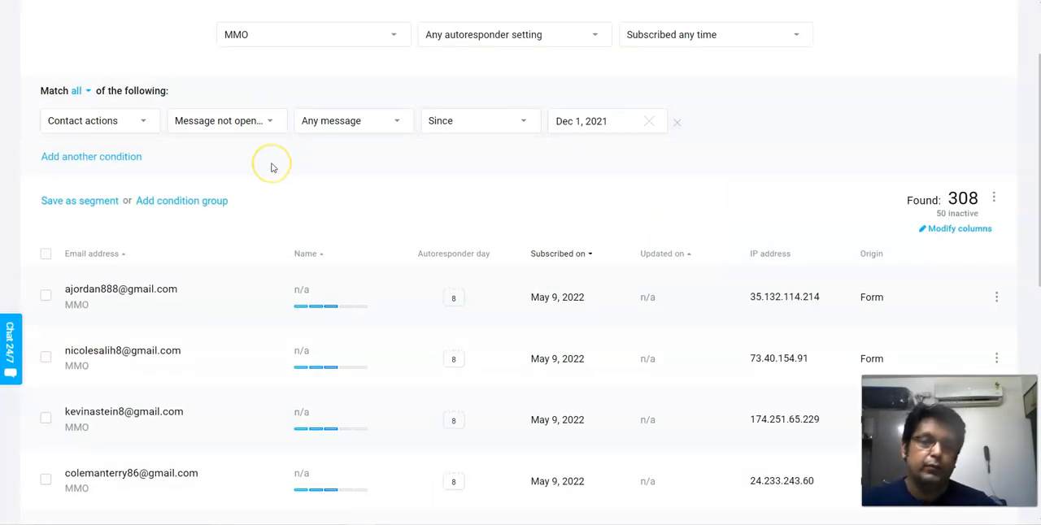
scroll(272, 168, down, 5)
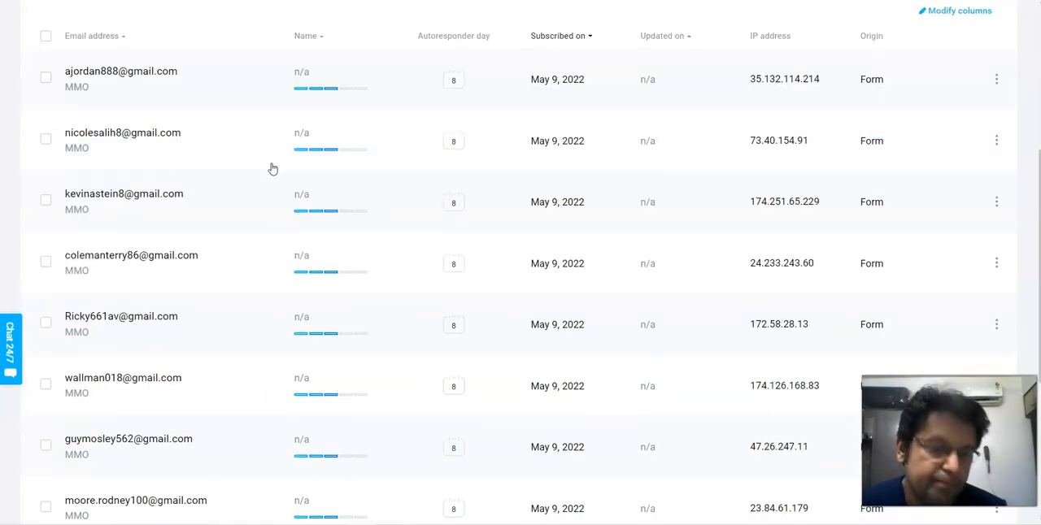
scroll(273, 167, up, 6)
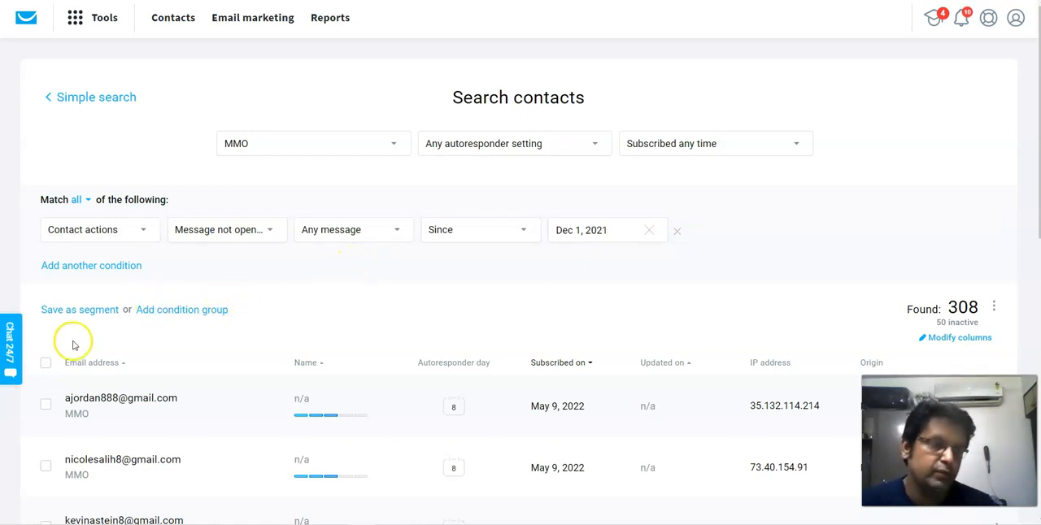
- Select the listed contacts to examine the bulk actions available for them, then clear the selection
click(46, 364)
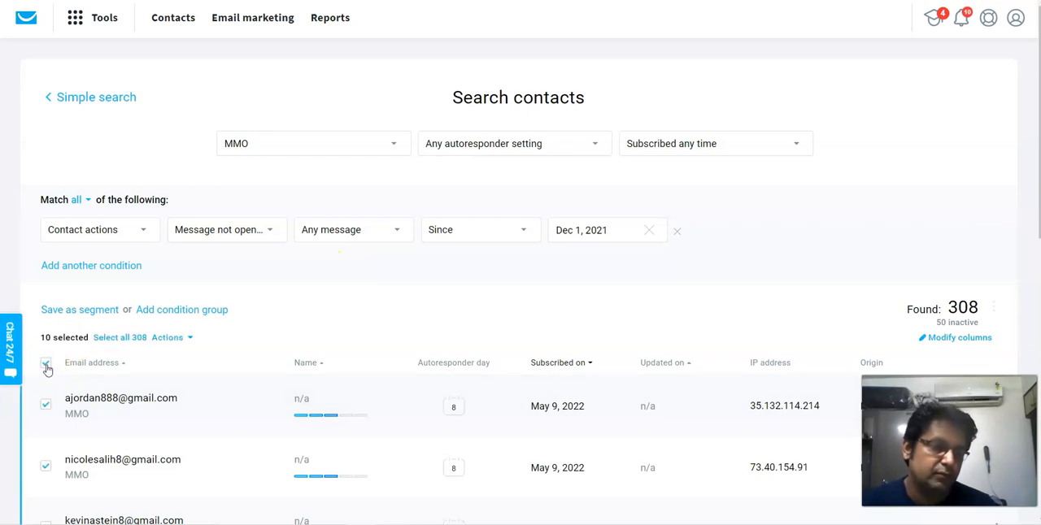
scroll(103, 361, down, 2)
scroll(103, 362, down, 1)
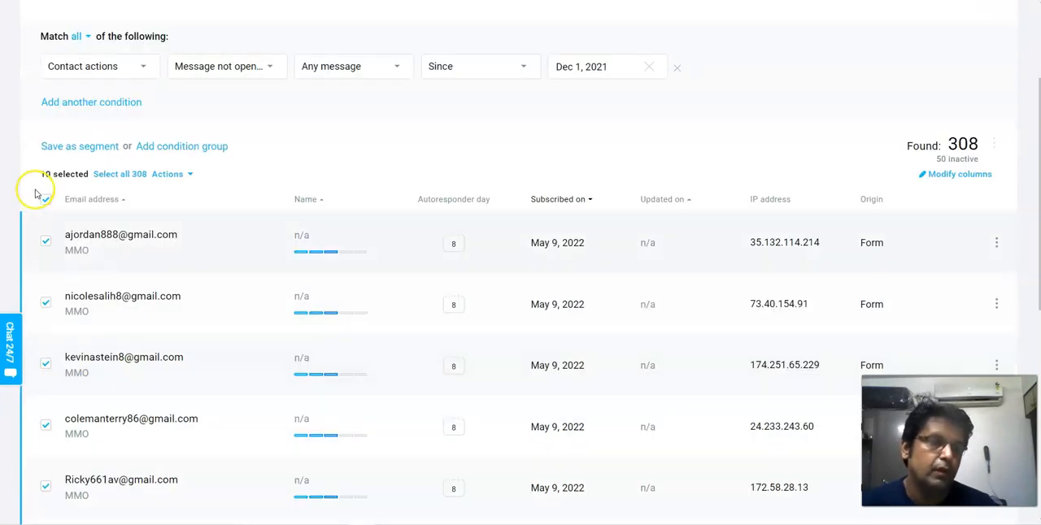
click(184, 176)
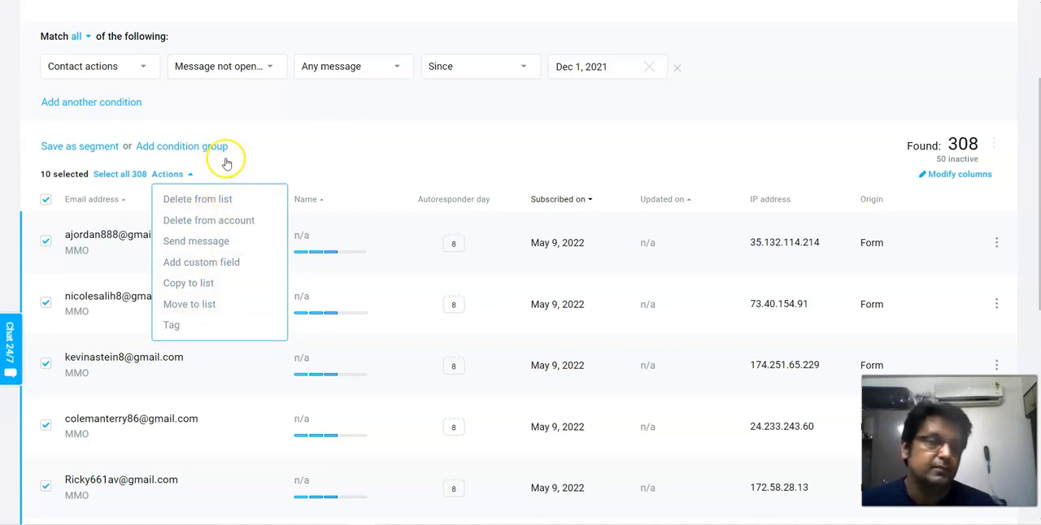
click(44, 201)
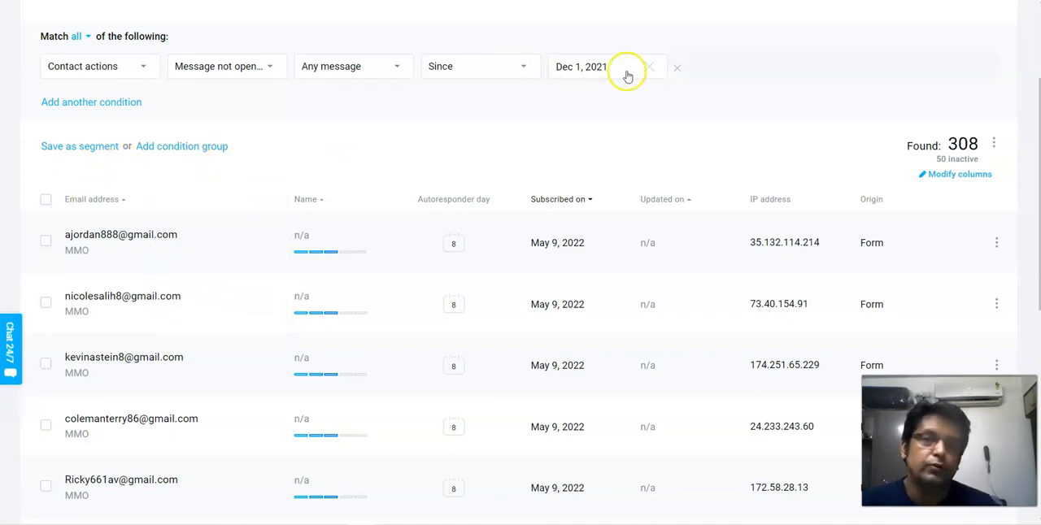
- Remove the Message not opened condition and reapply the MMO list as the search scope
click(676, 69)
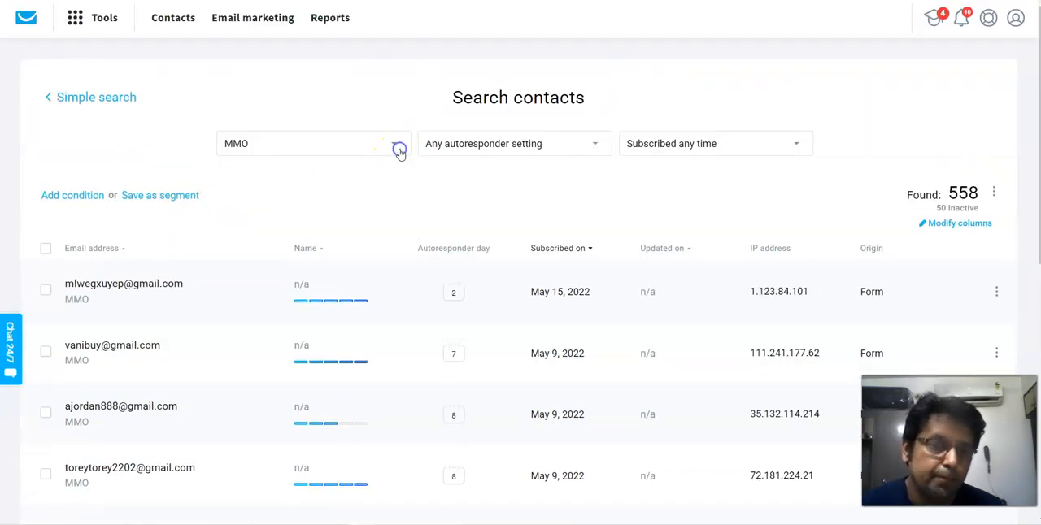
click(396, 145)
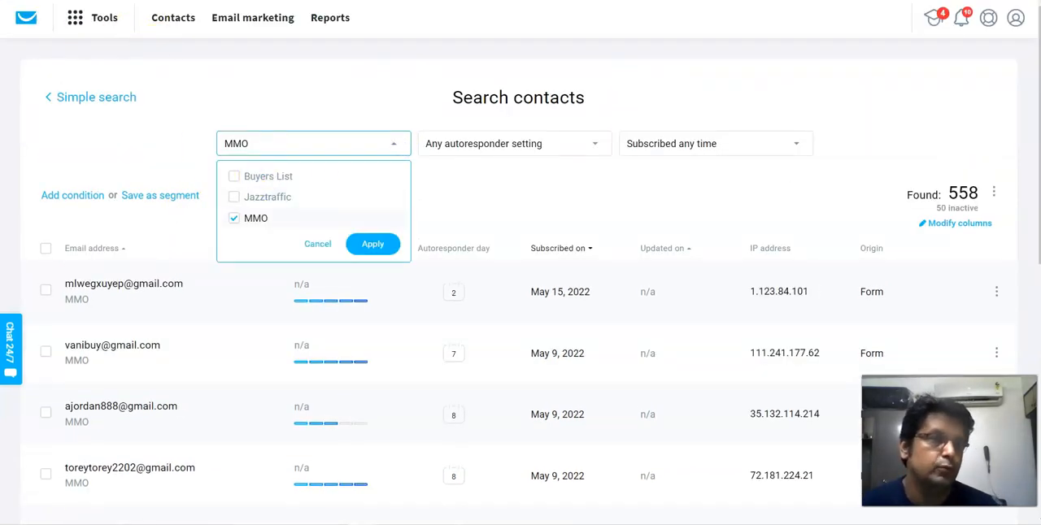
click(324, 414)
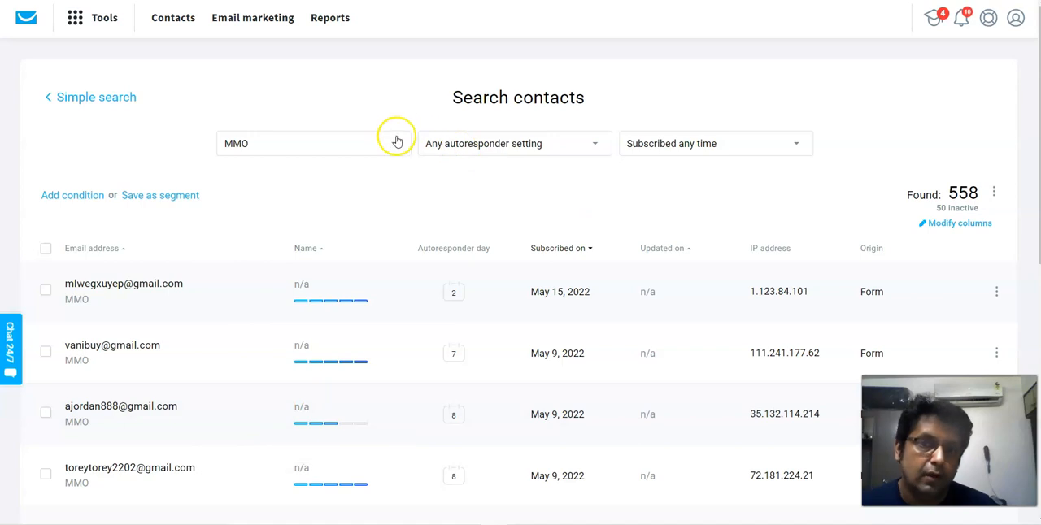
click(298, 145)
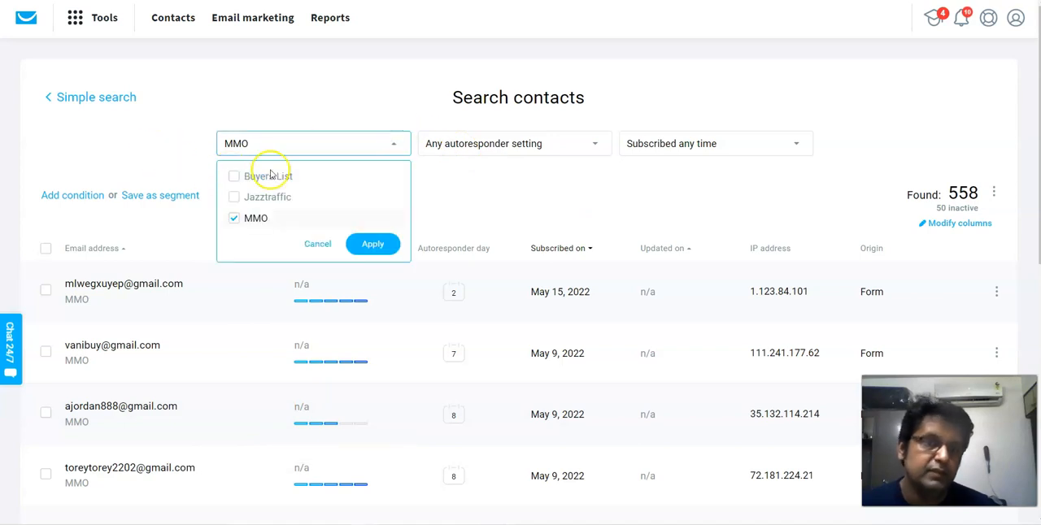
click(375, 245)
- Search the MMO list with a Geolocation condition where Country is Pakistan
click(94, 198)
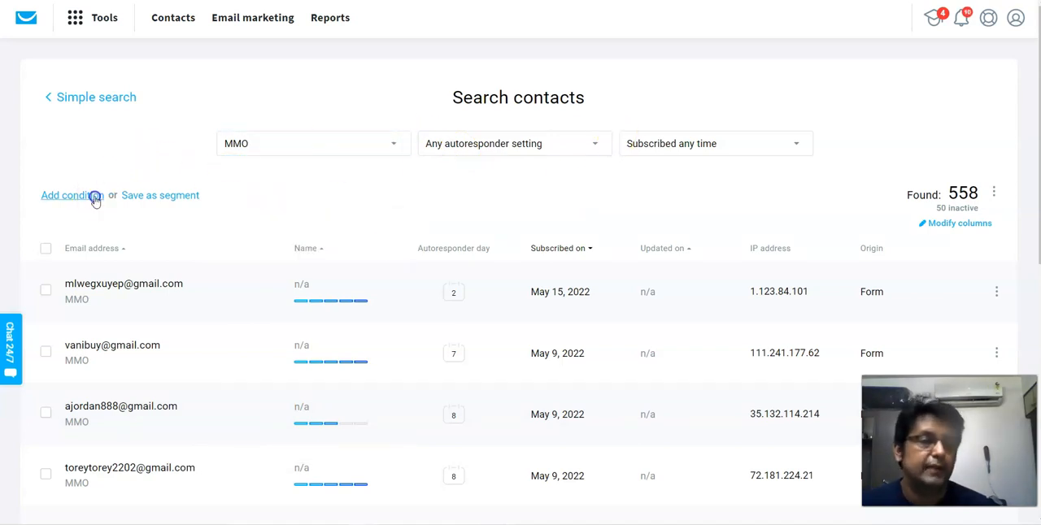
scroll(377, 220, down, 2)
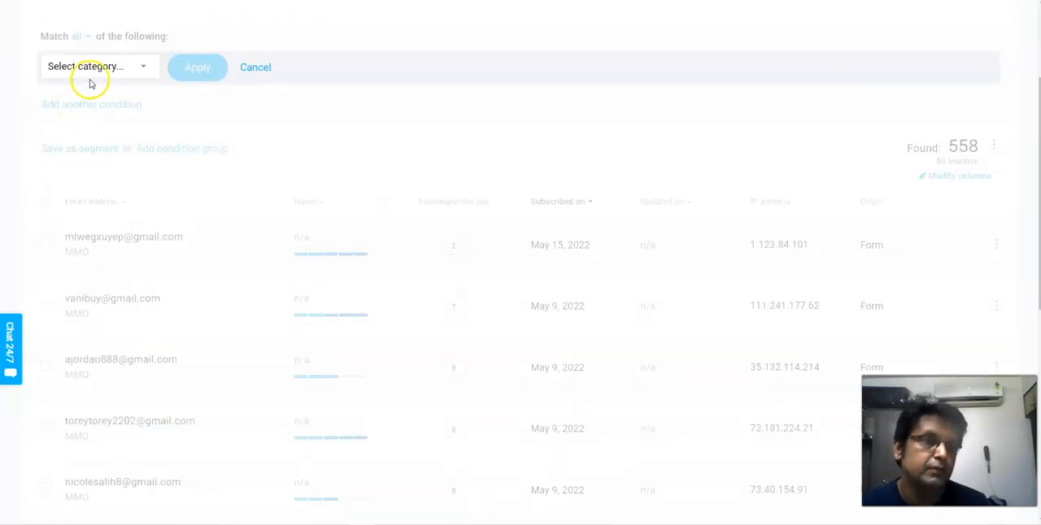
click(141, 71)
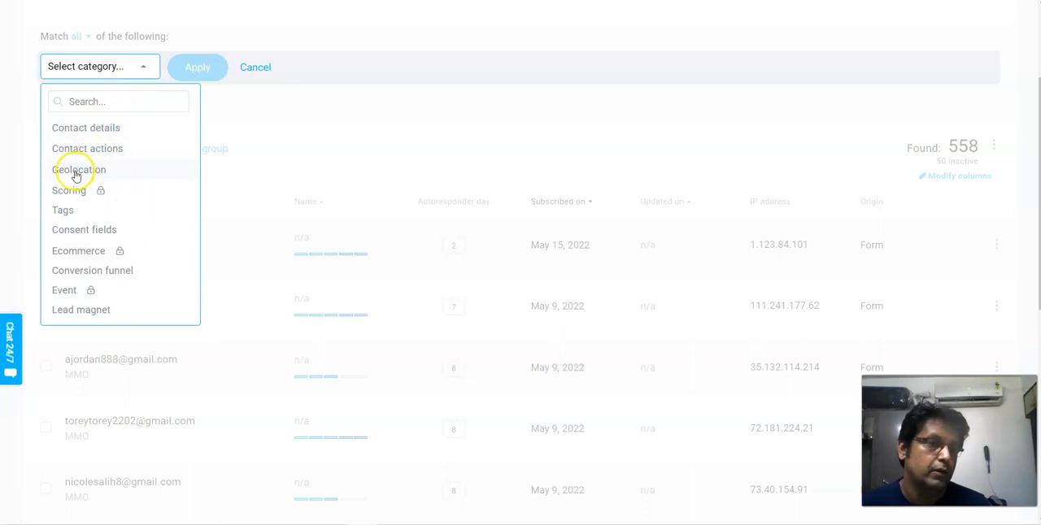
click(104, 172)
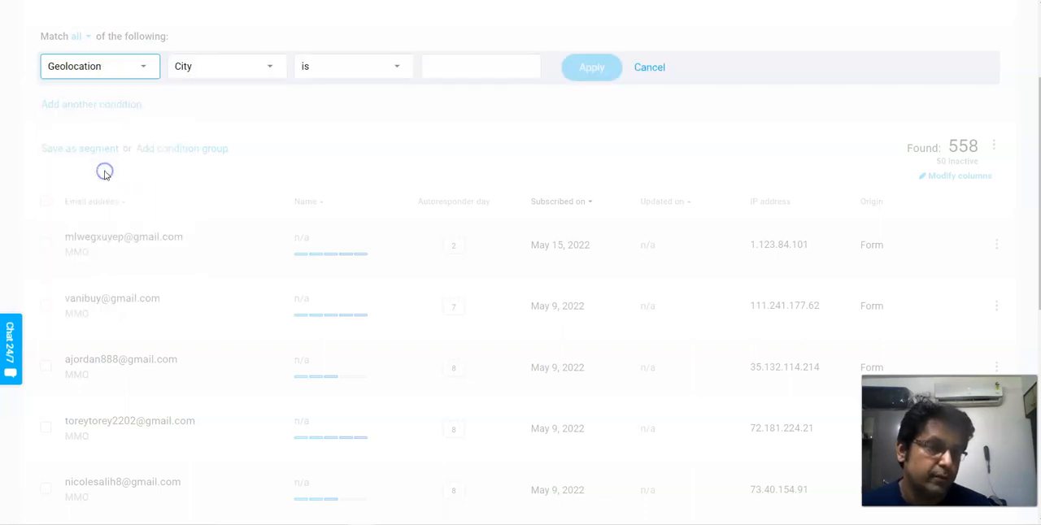
click(262, 70)
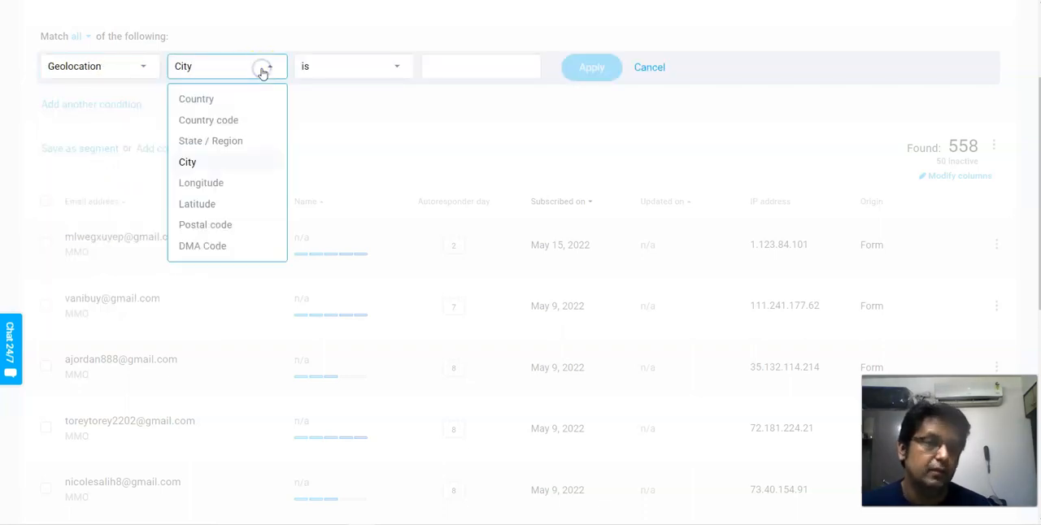
click(196, 100)
click(457, 63)
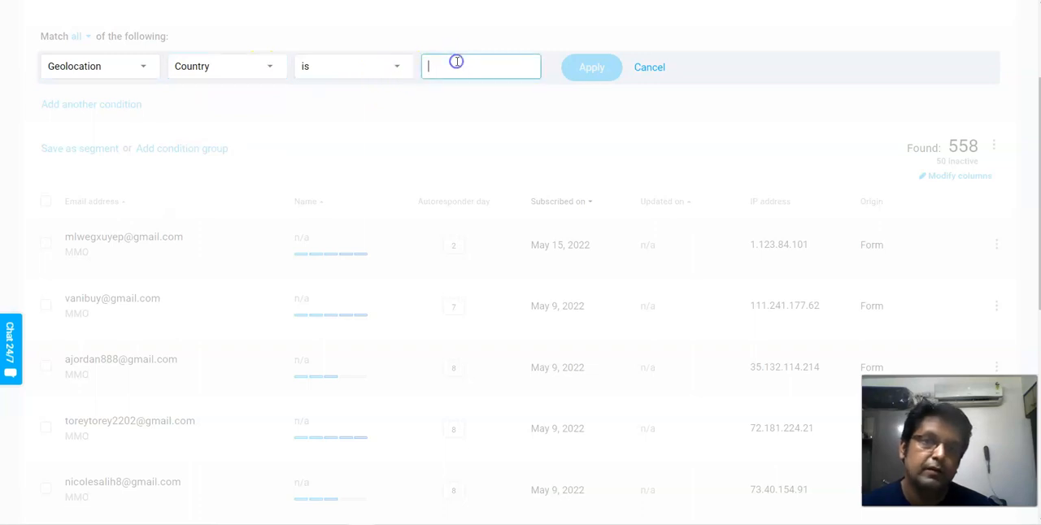
text(Pakistan)
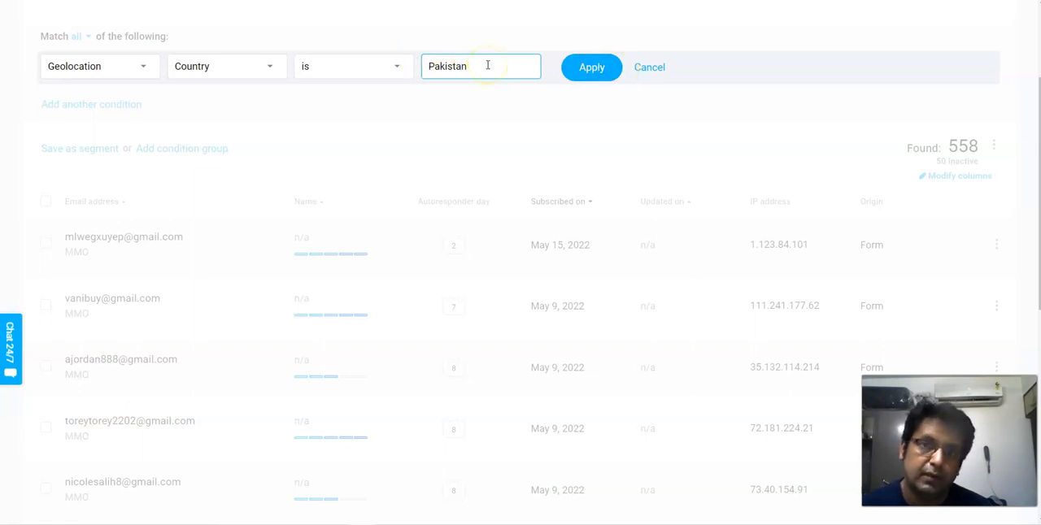
click(591, 76)
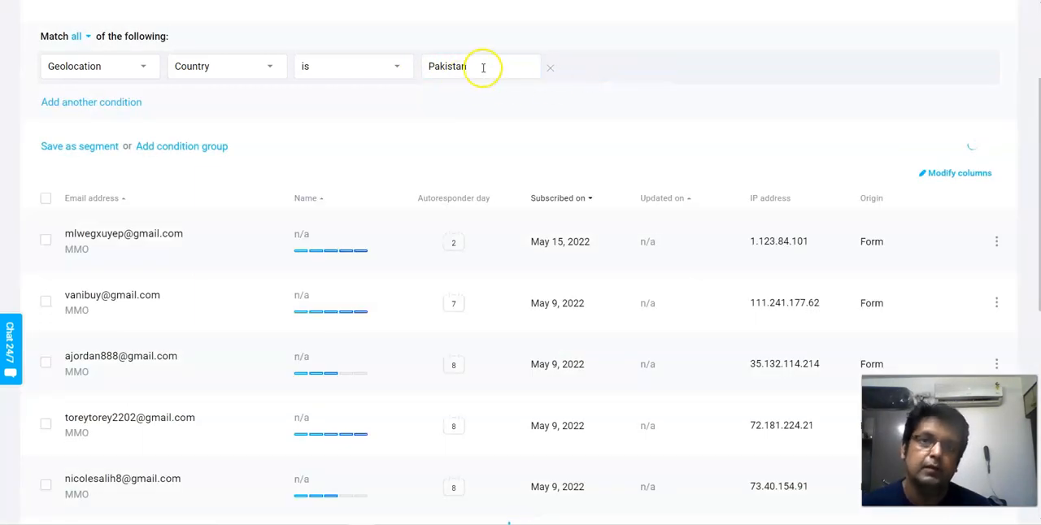
- Change the condition's country to Srilanka, apply it, and check the results
drag(477, 124, 423, 122)
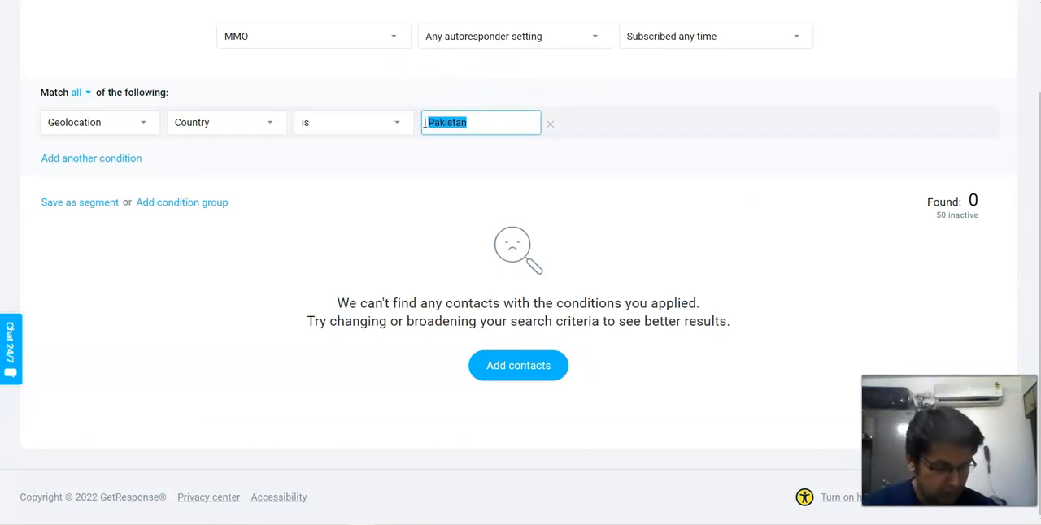
text(Srilanka)
click(607, 127)
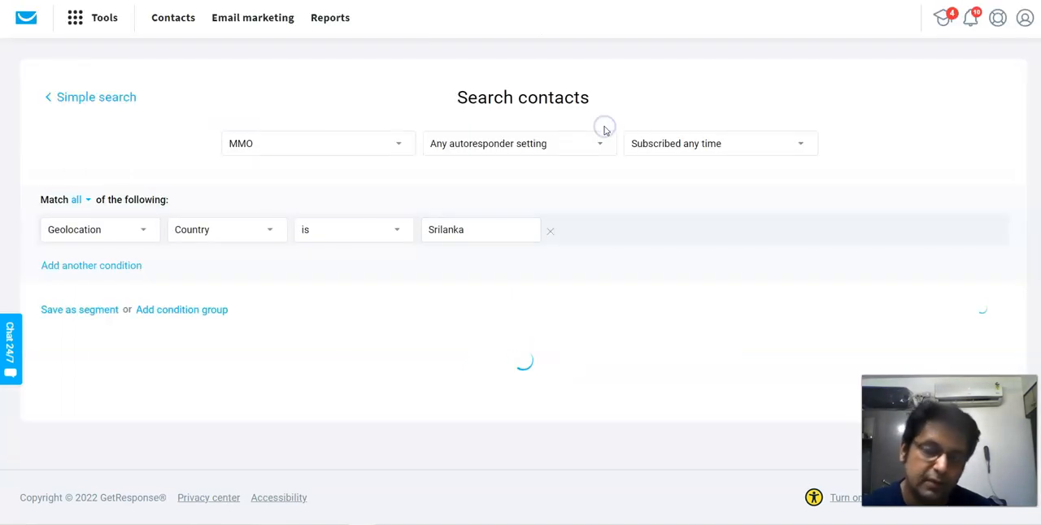
scroll(362, 322, down, 1)
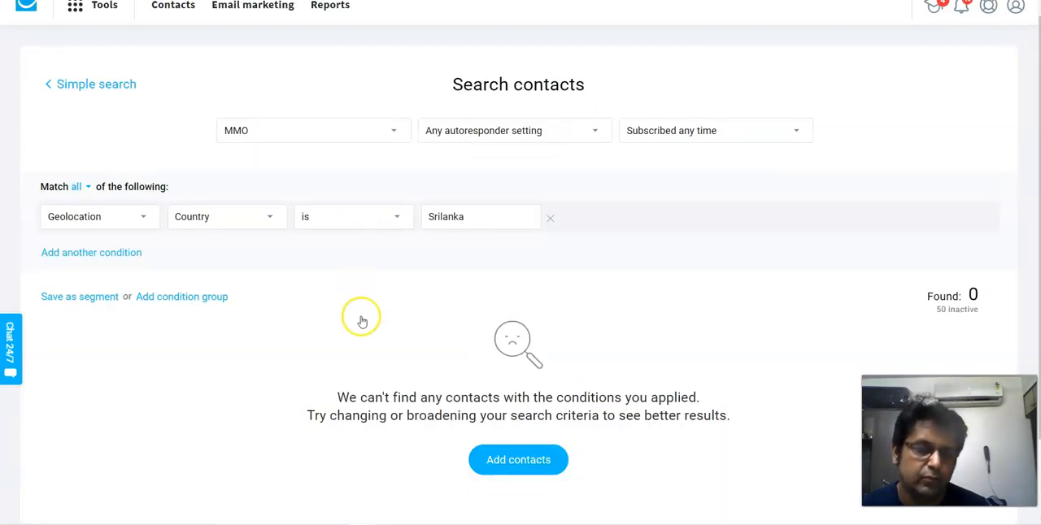
scroll(362, 322, down, 2)
- Set the condition's country to India, apply it, and look through the matching contacts
drag(462, 122, 417, 127)
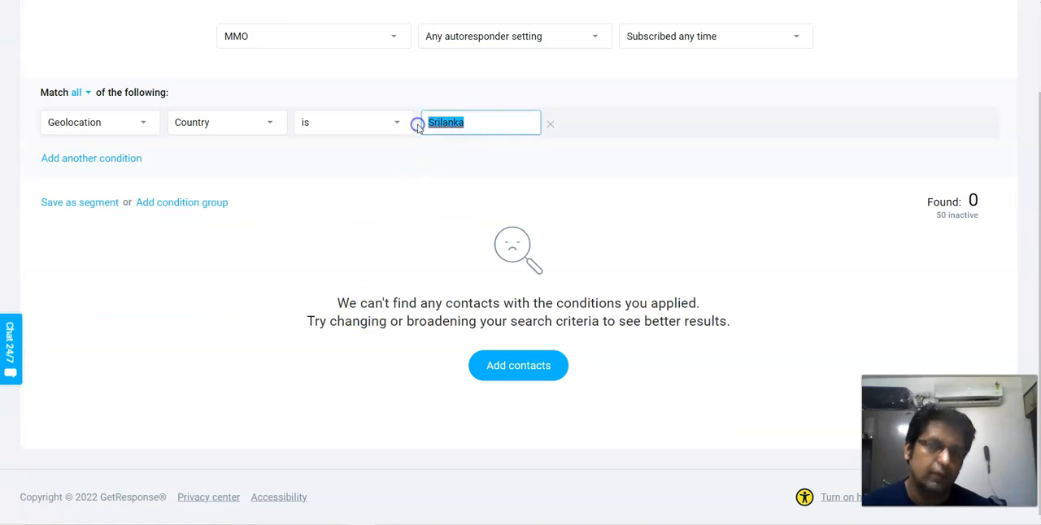
text(India)
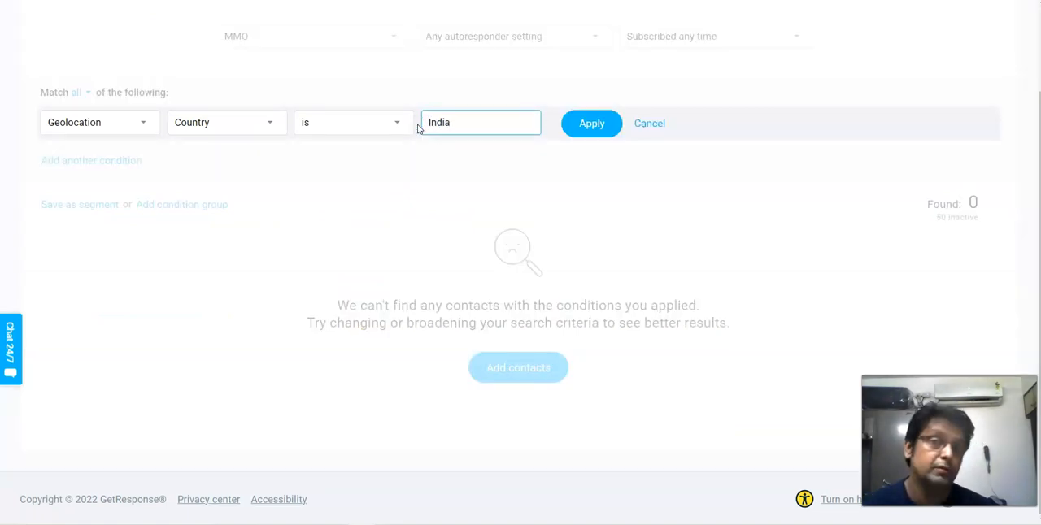
click(592, 123)
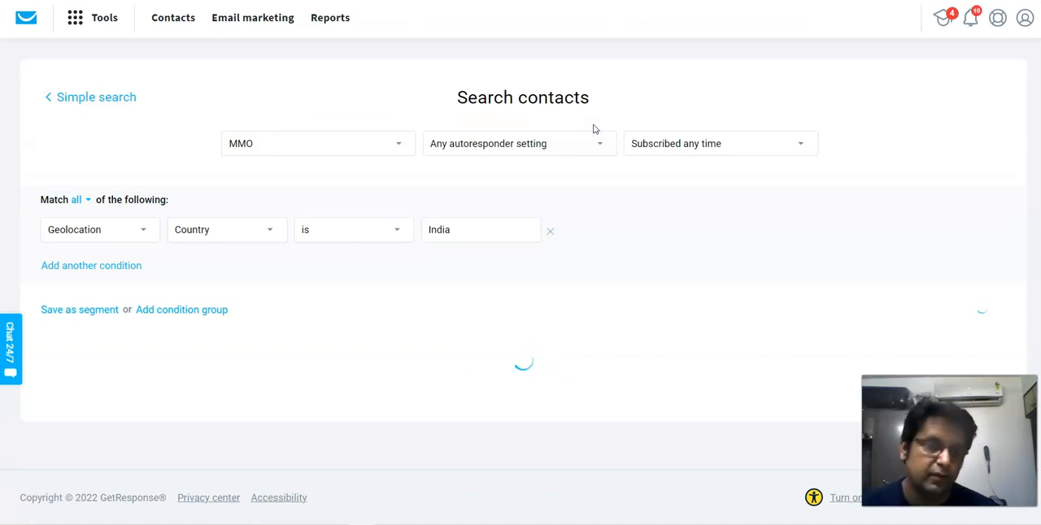
scroll(314, 274, down, 3)
scroll(511, 187, up, 3)
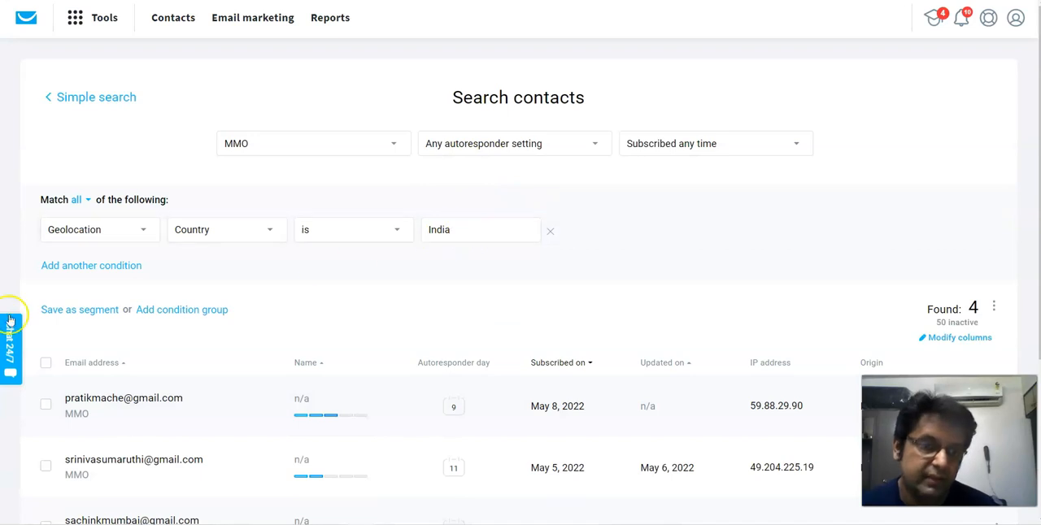
- Select all contacts matching India to examine their bulk actions, and clear the selection without applying any
click(46, 363)
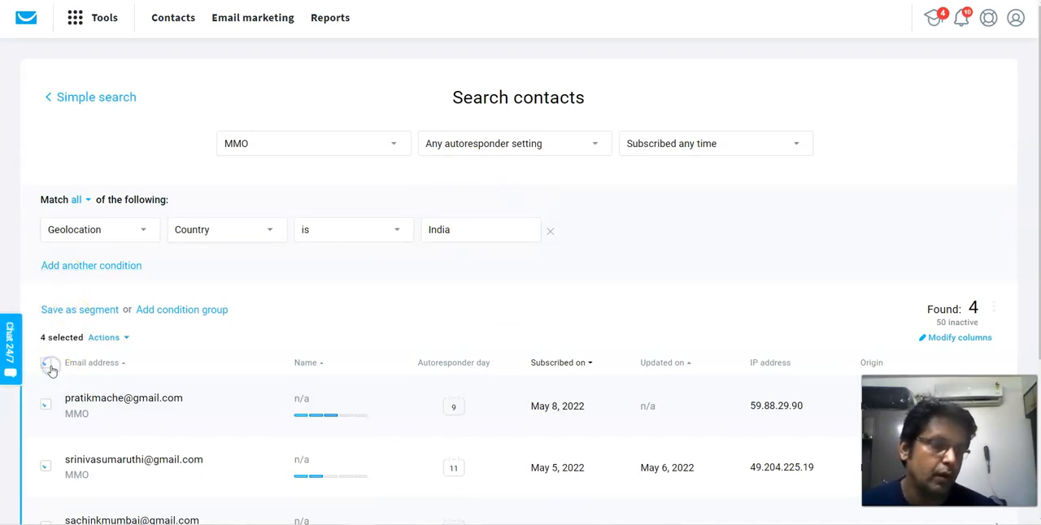
click(125, 339)
scroll(126, 340, down, 1)
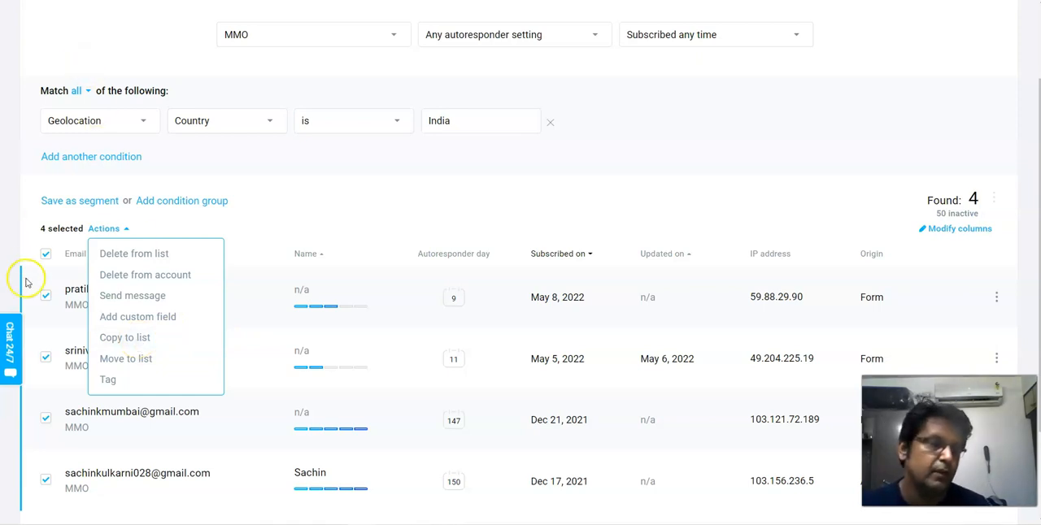
click(47, 255)
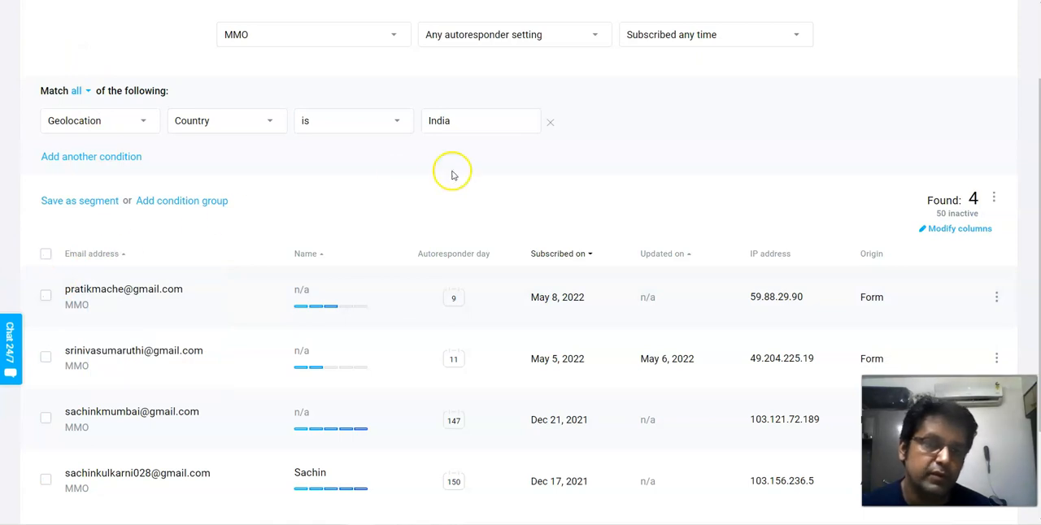
- Remove the India country condition and open the export settings for all MMO list contacts
click(548, 122)
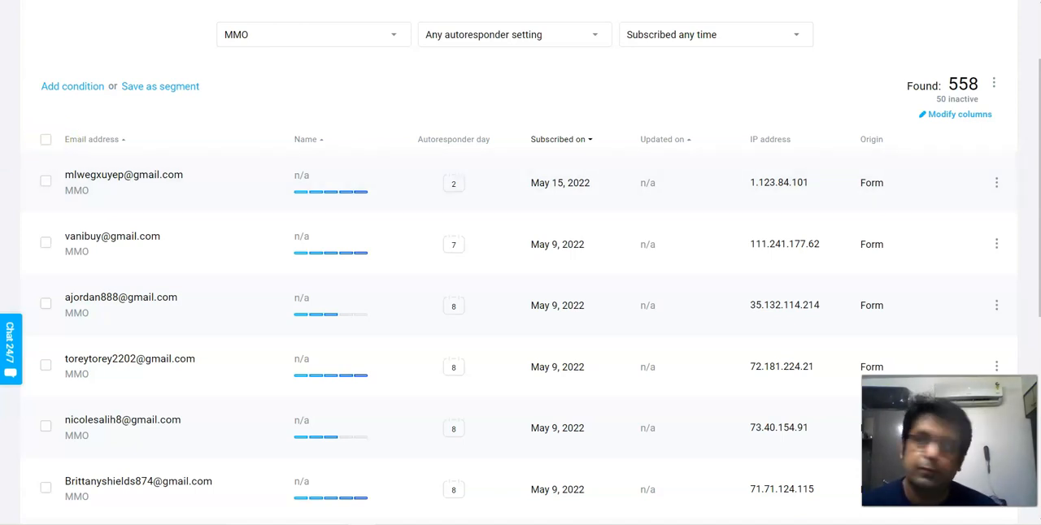
click(994, 83)
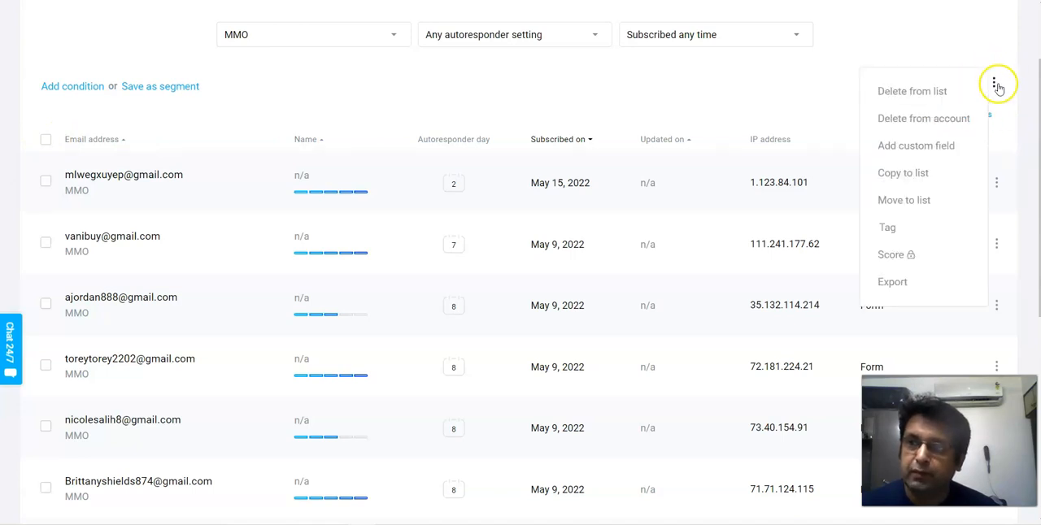
click(893, 284)
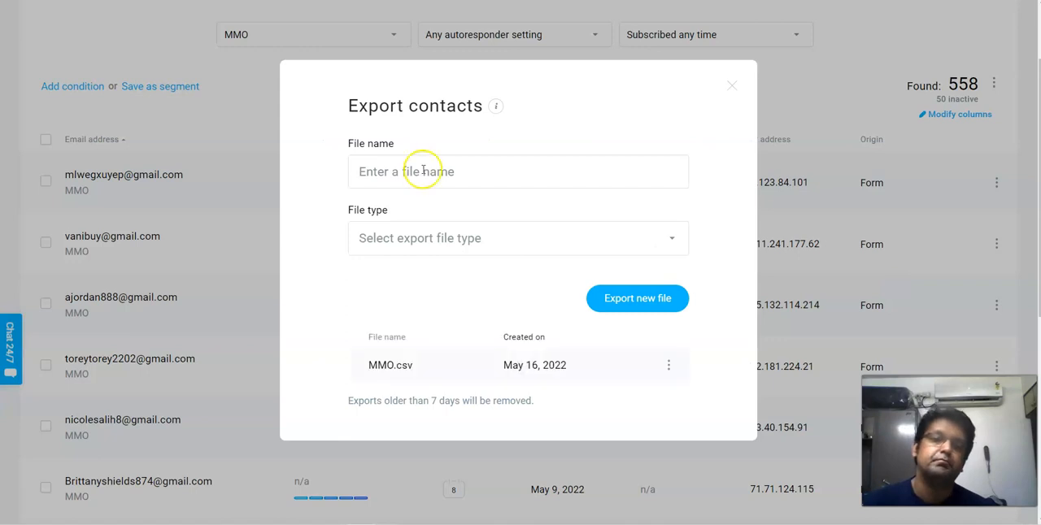
- Name the contact export file MMO list and set its file type to CSV (recommended)
click(399, 175)
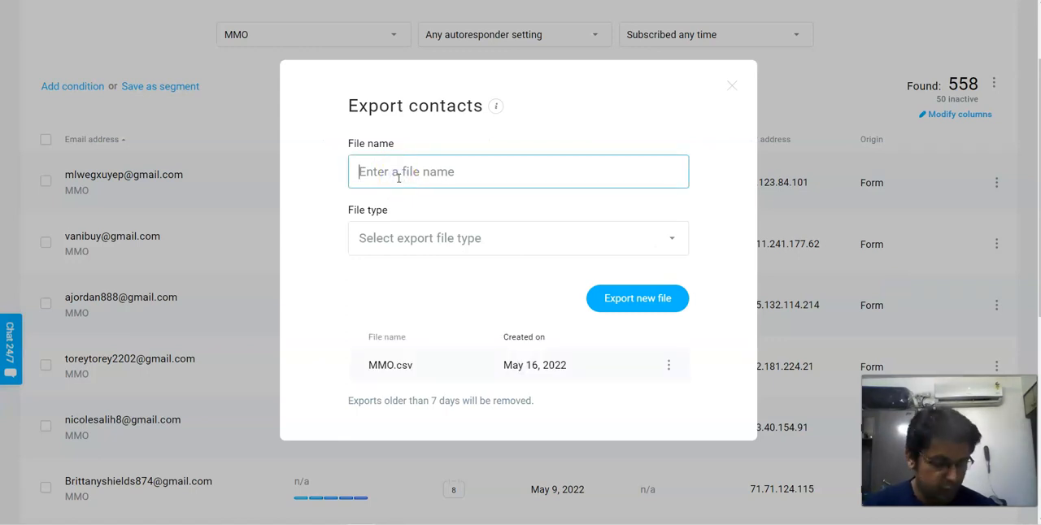
text(MMO lis)
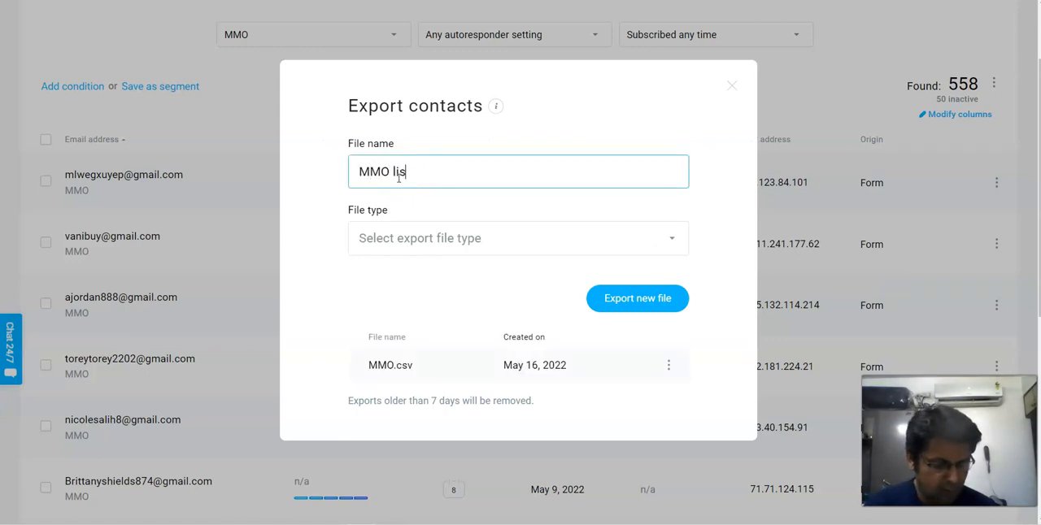
click(444, 243)
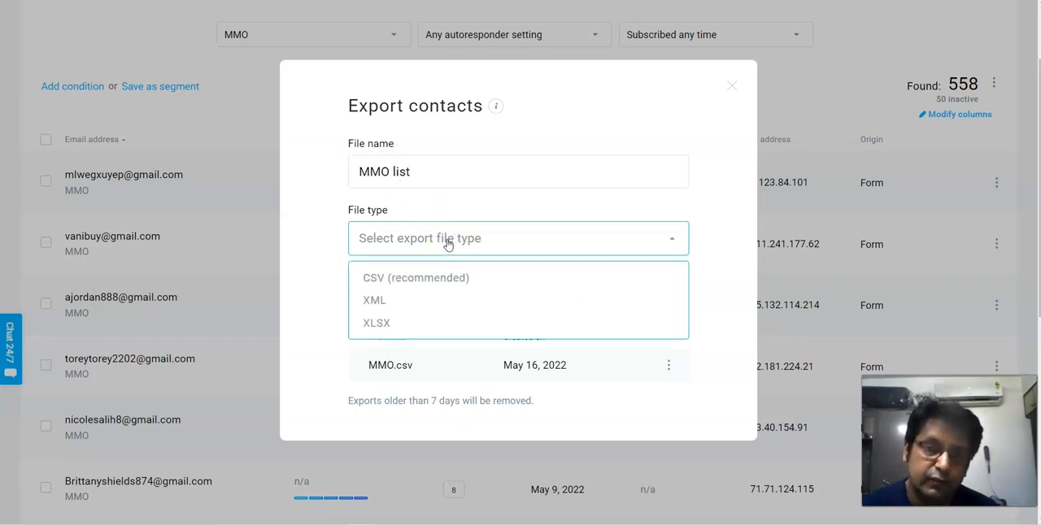
click(374, 279)
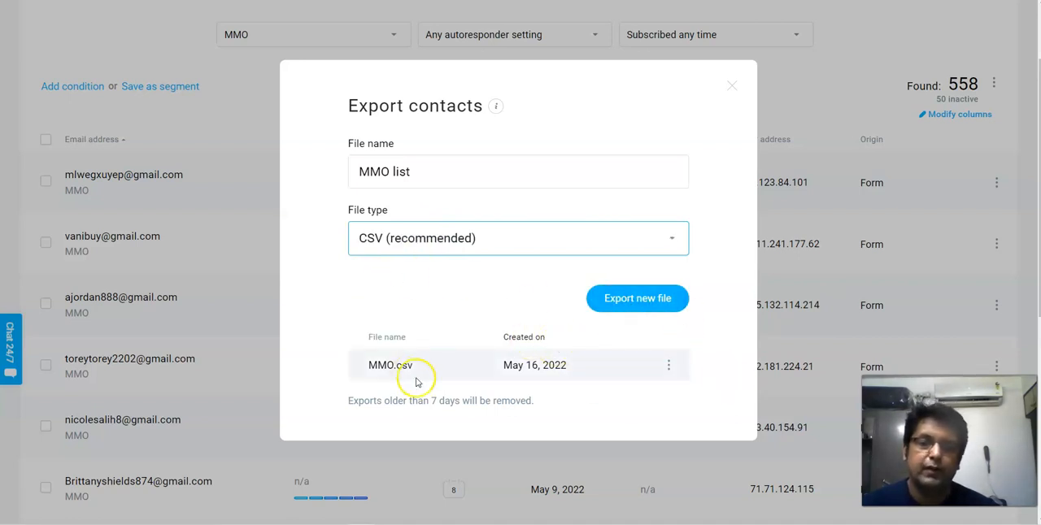
- Download the existing MMO.csv export file
click(668, 368)
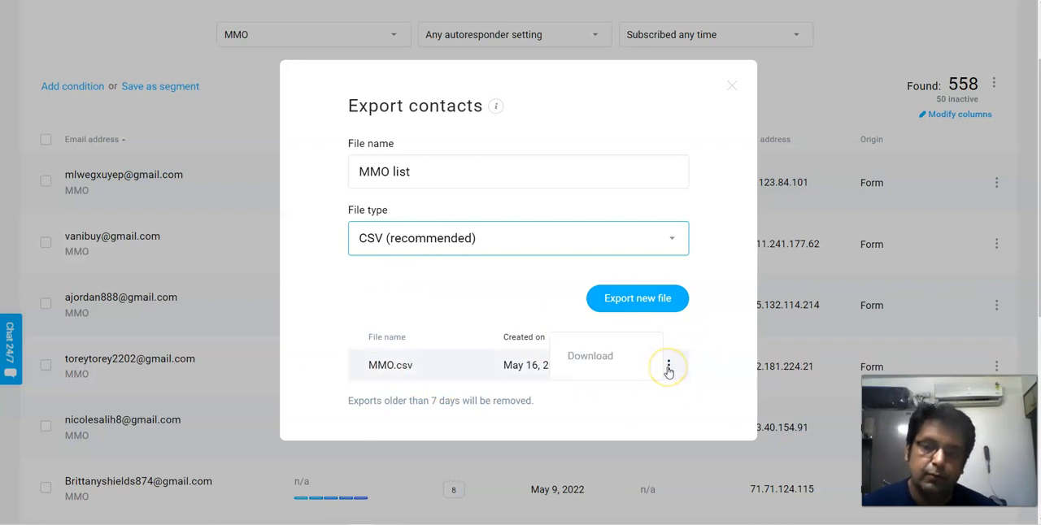
click(592, 362)
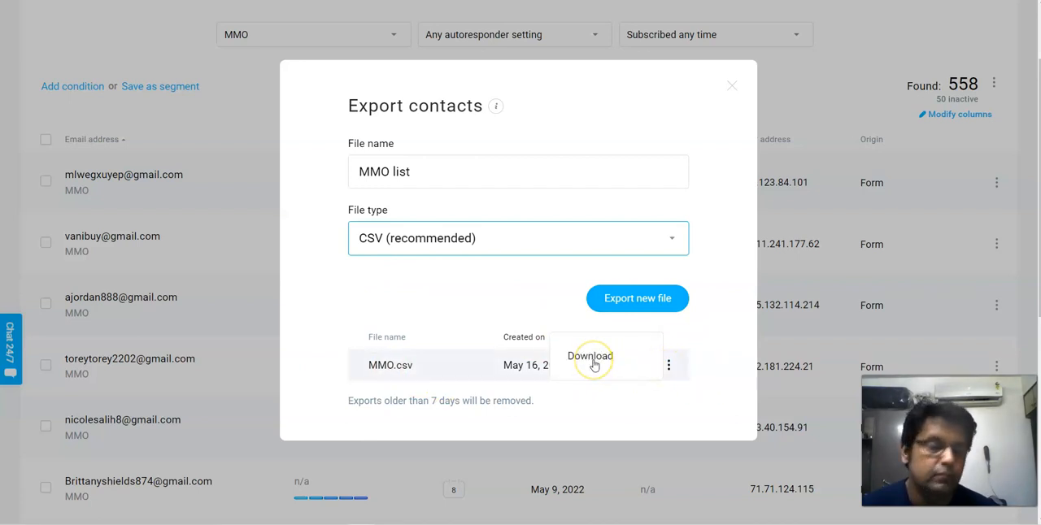
- Close the contact export window and open the landing pages manager
click(599, 337)
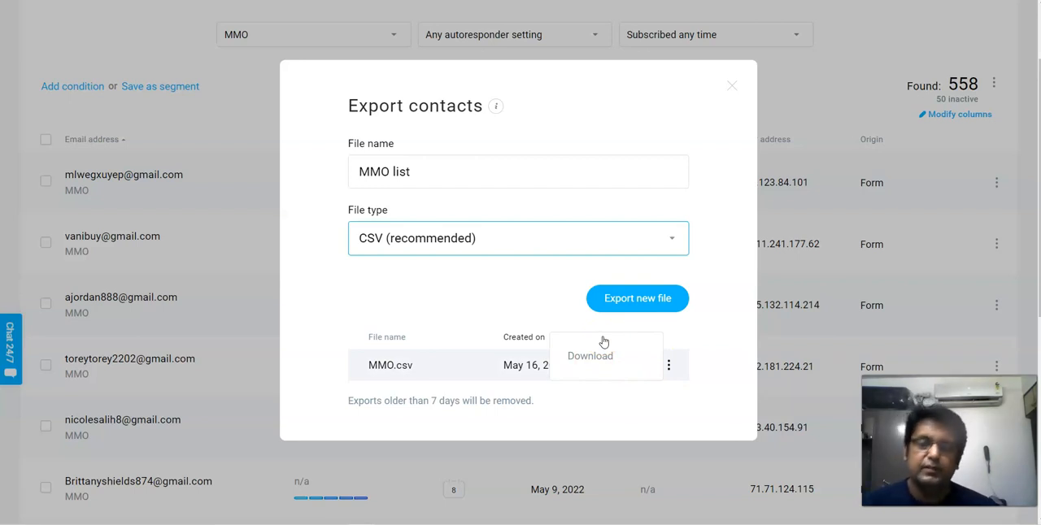
click(731, 84)
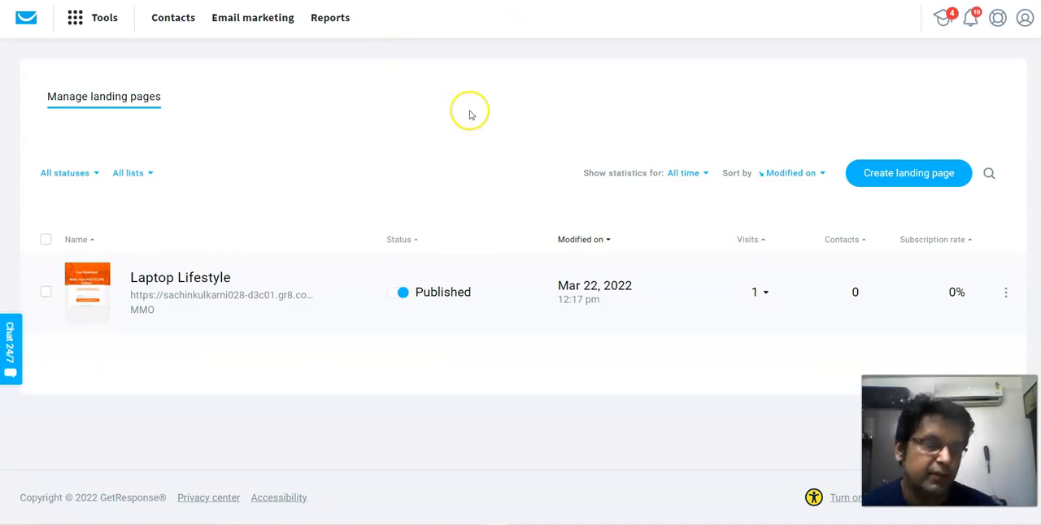
click(77, 18)
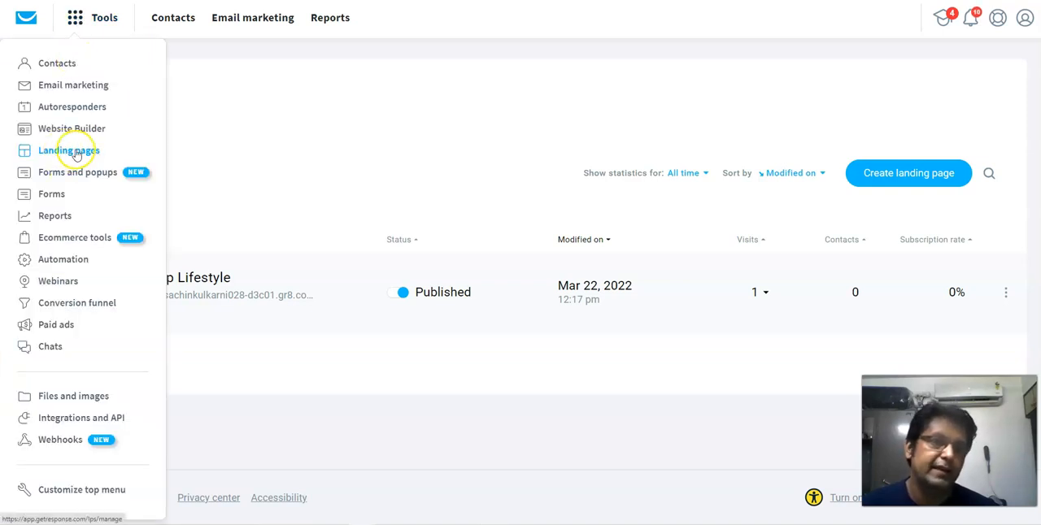
click(321, 102)
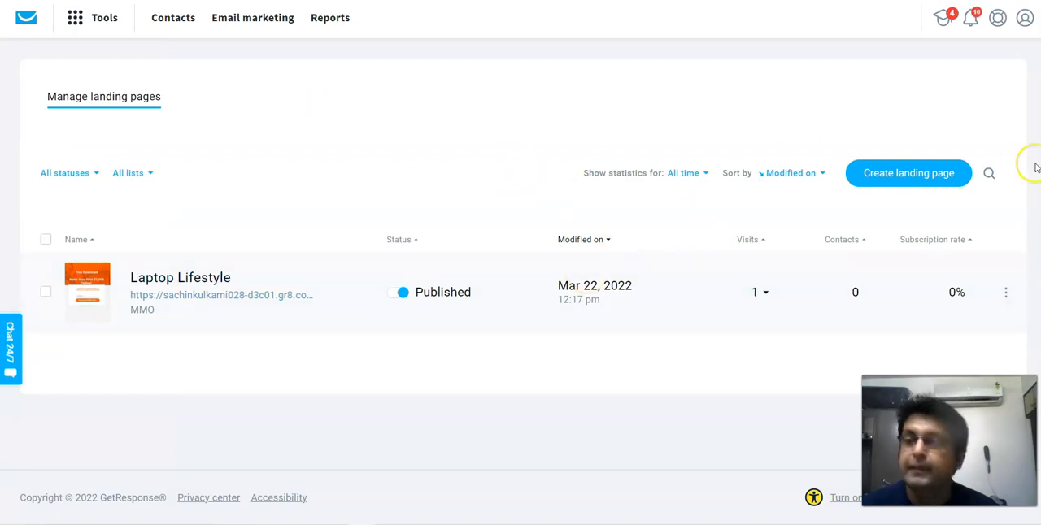
- Start creating a landing page and examine the designs offered under All templates
click(900, 181)
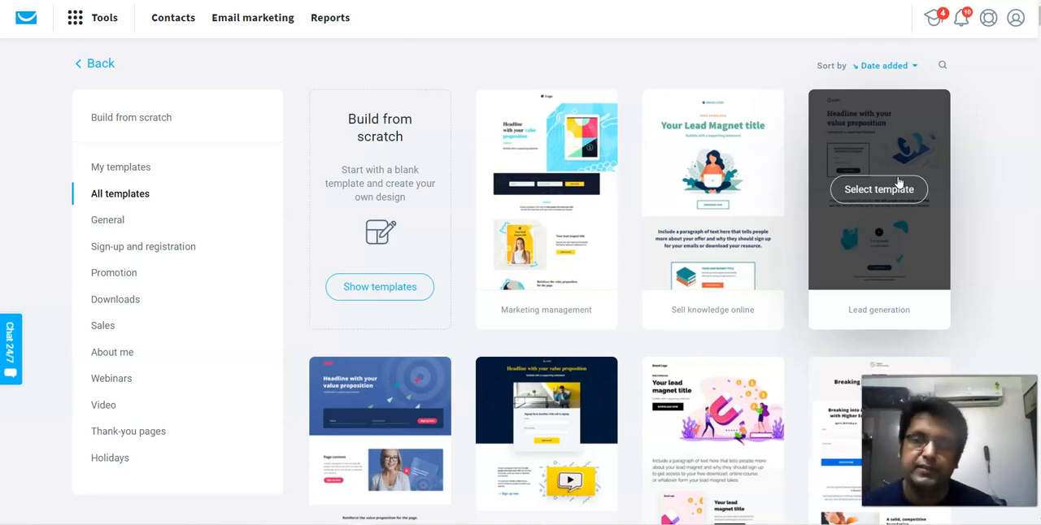
scroll(674, 268, down, 3)
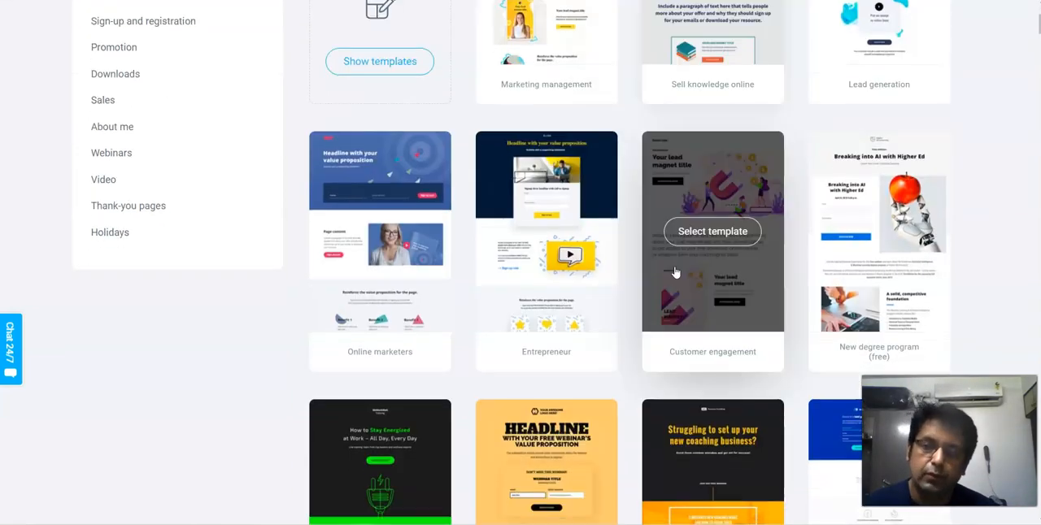
scroll(675, 273, down, 4)
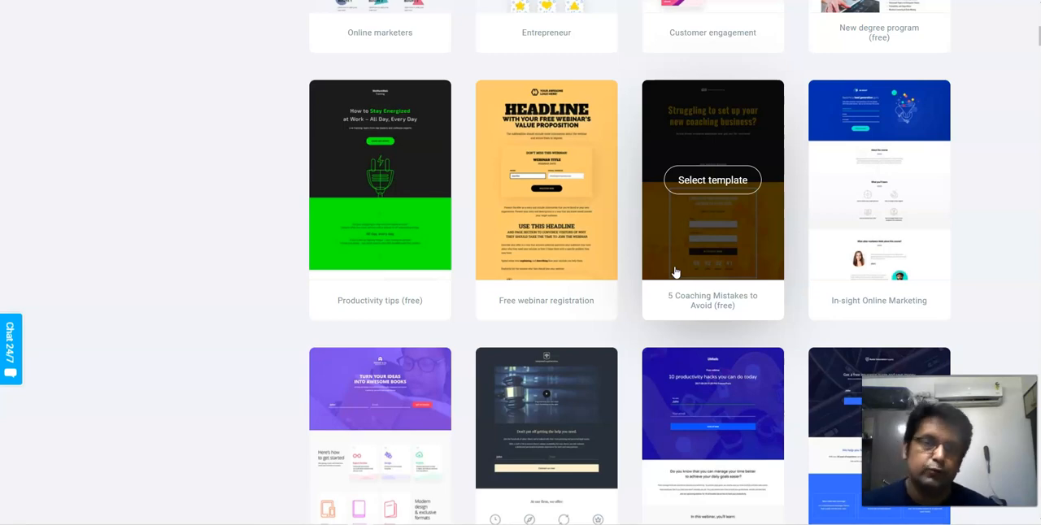
scroll(560, 200, up, 7)
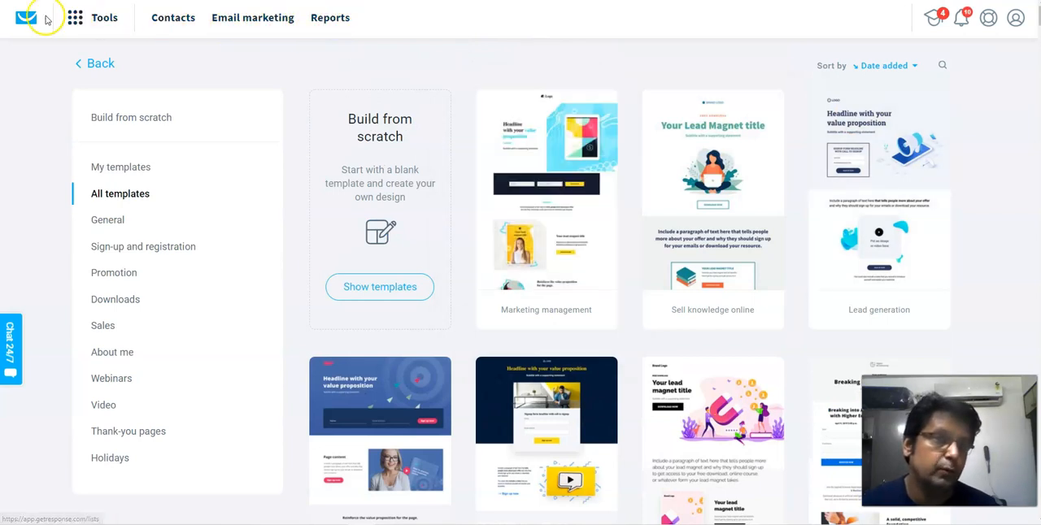
- Go to the Forms section and start creating a new form
click(71, 22)
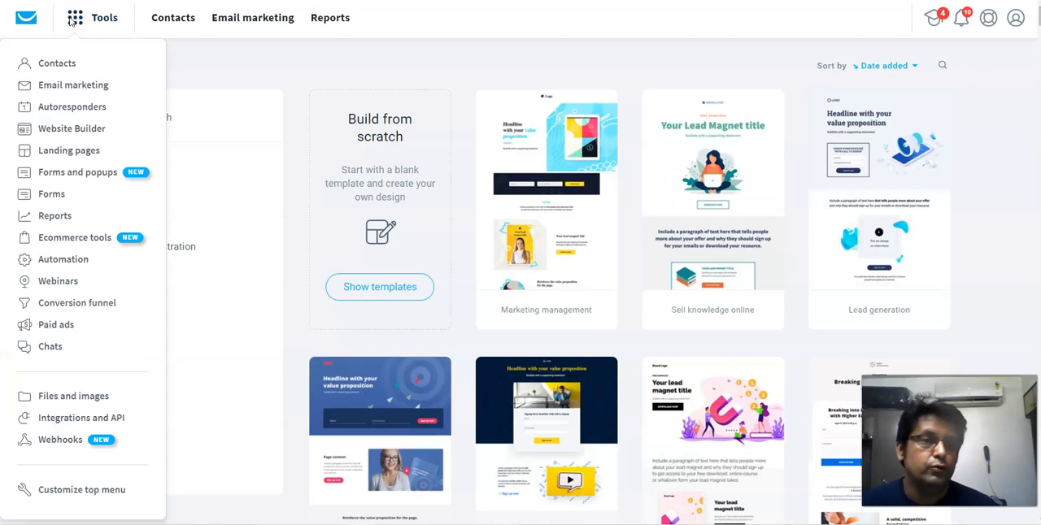
click(51, 195)
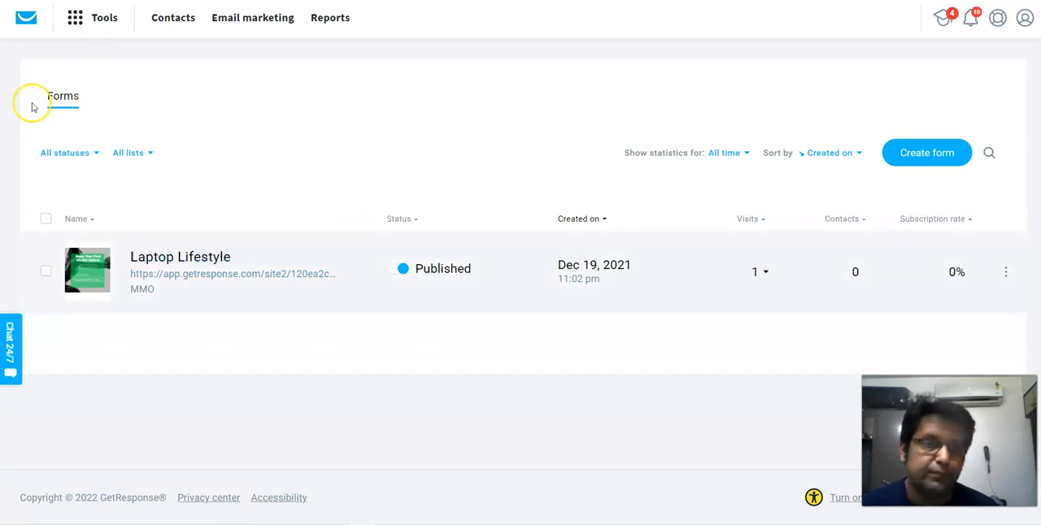
click(925, 161)
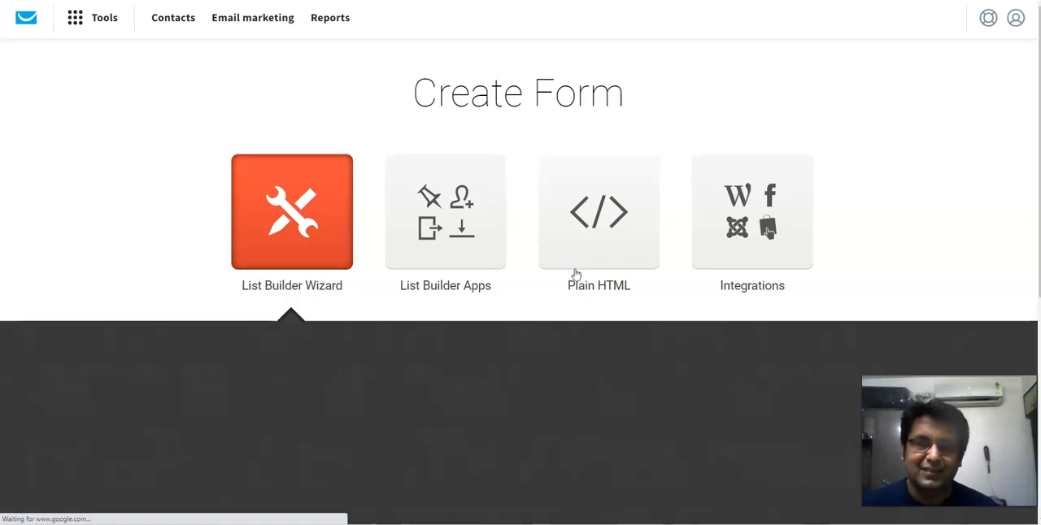
- Examine the List Builder Wizard's form templates along with its form type and format categories
scroll(513, 288, down, 1)
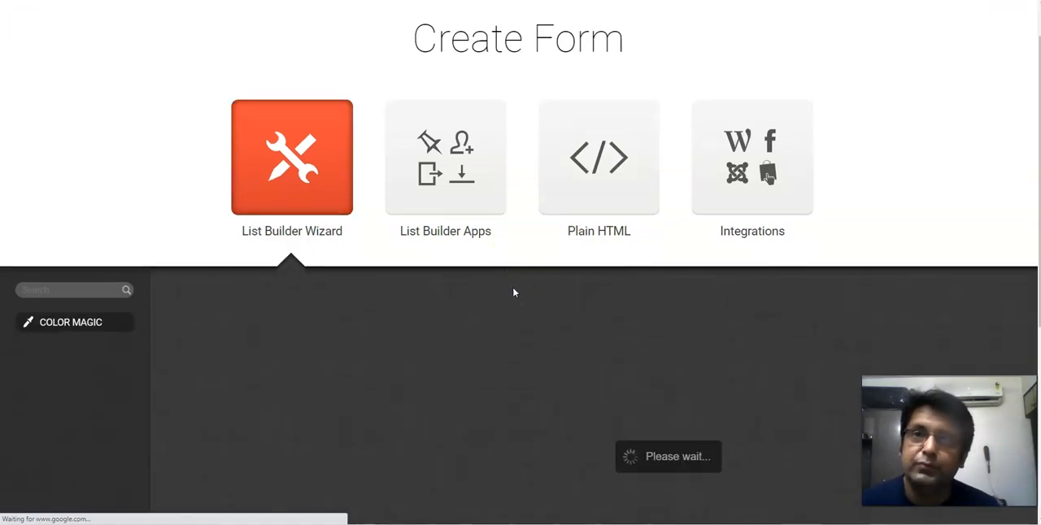
scroll(513, 293, down, 2)
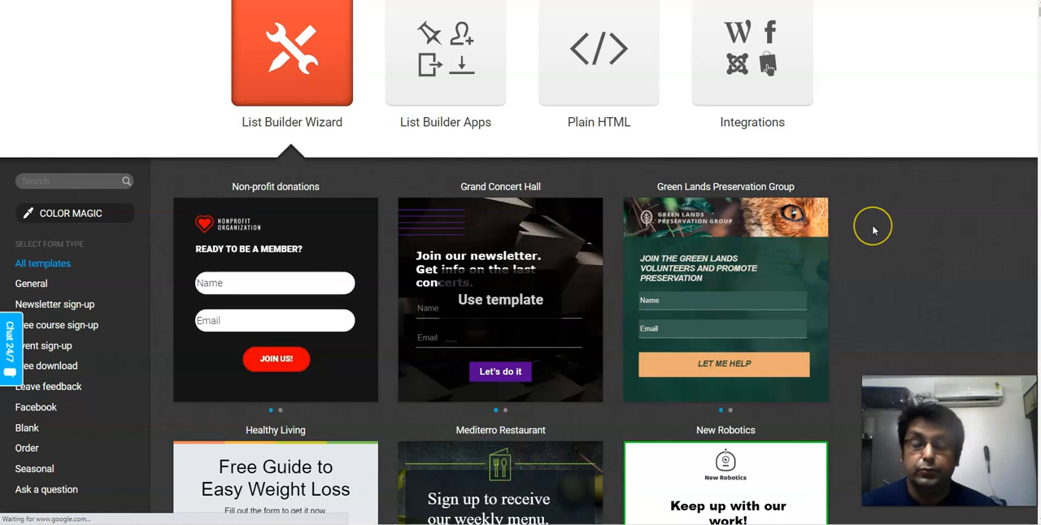
scroll(872, 228, down, 2)
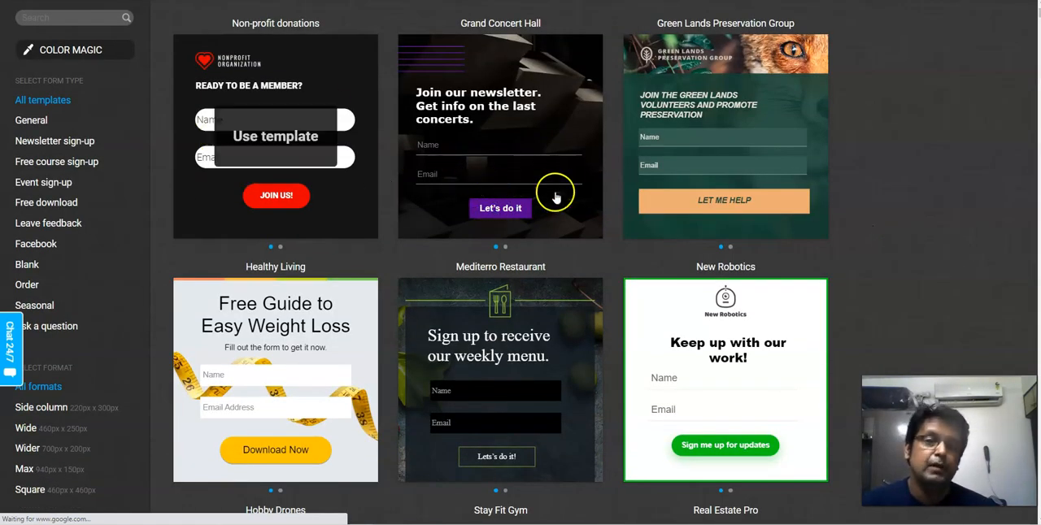
scroll(590, 319, down, 3)
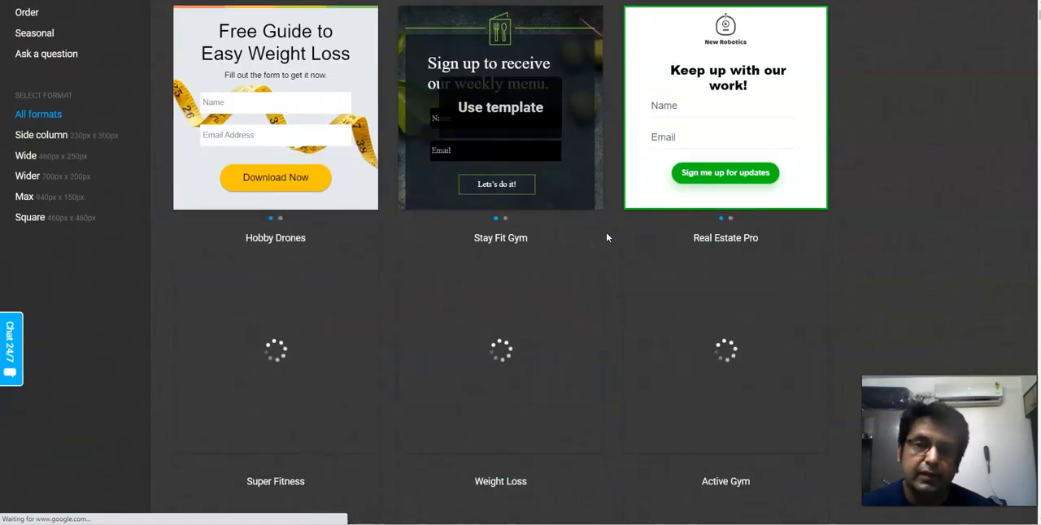
scroll(496, 256, up, 2)
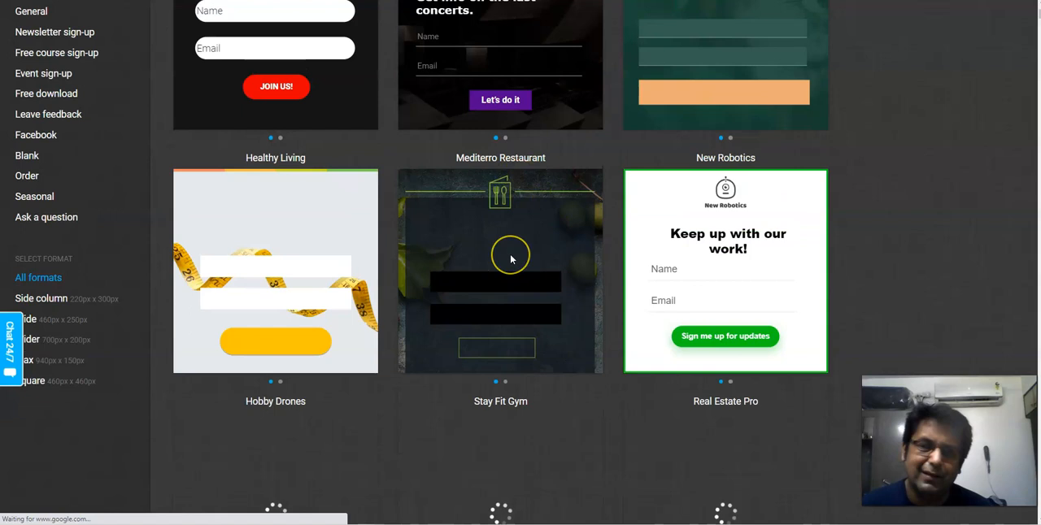
mouse_move(510, 259)
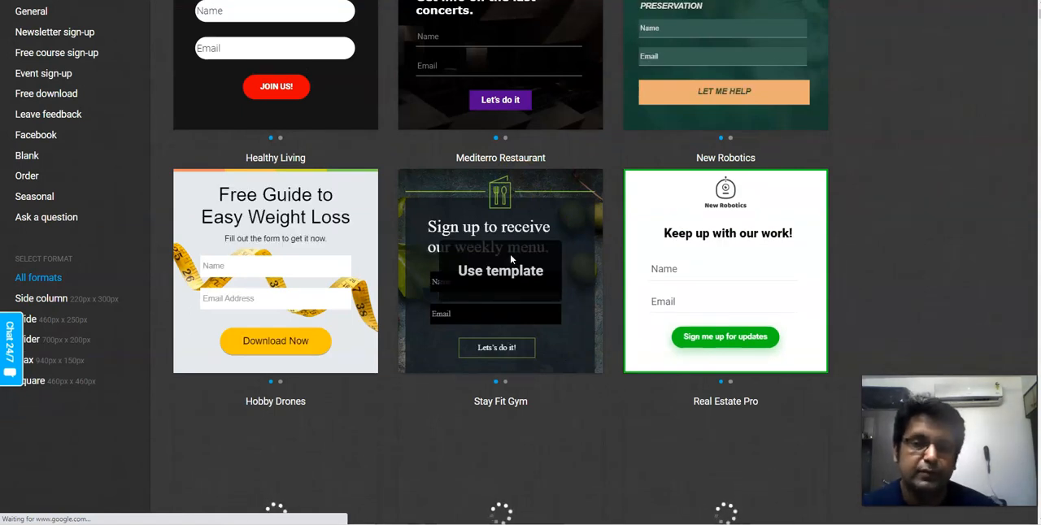
scroll(335, 275, down, 3)
scroll(513, 235, down, 2)
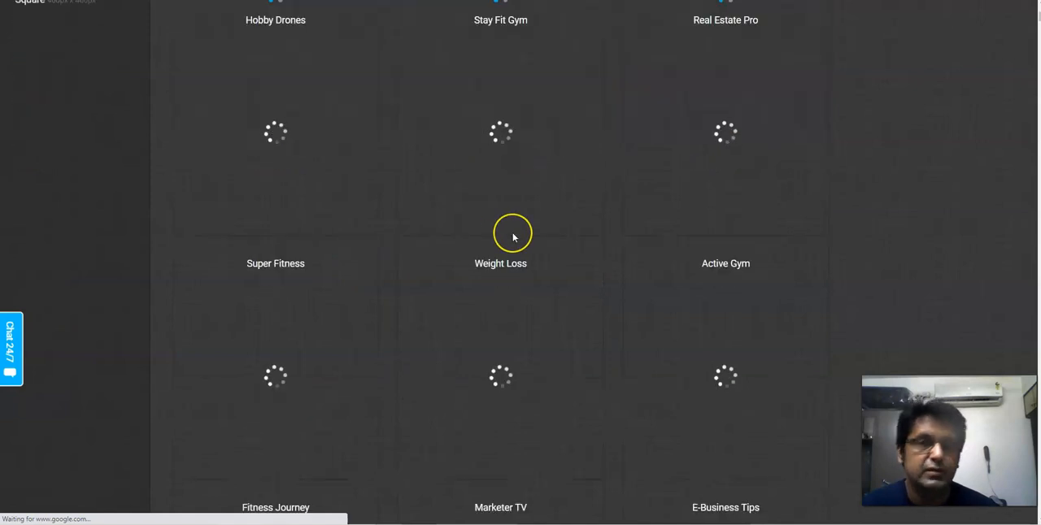
scroll(512, 236, up, 4)
scroll(513, 238, up, 4)
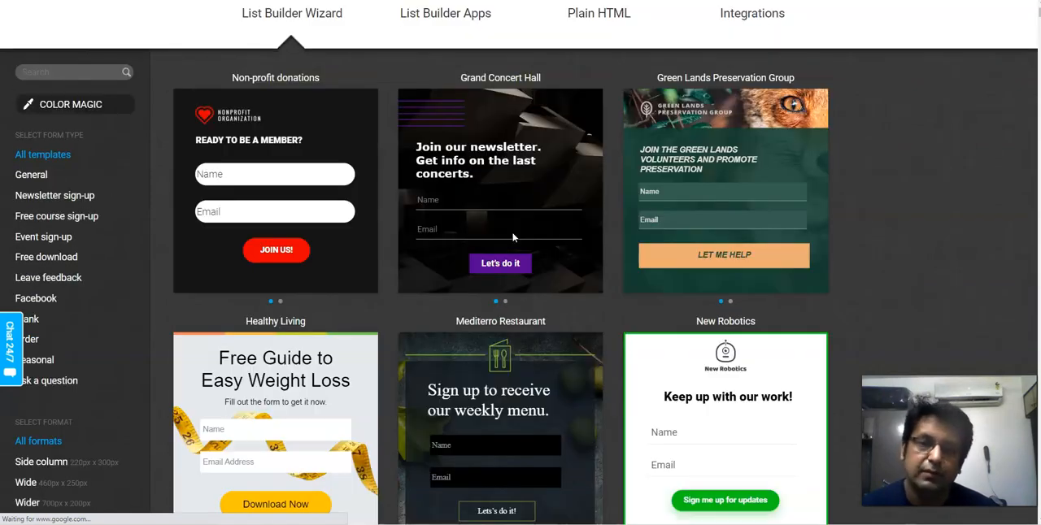
scroll(409, 166, up, 4)
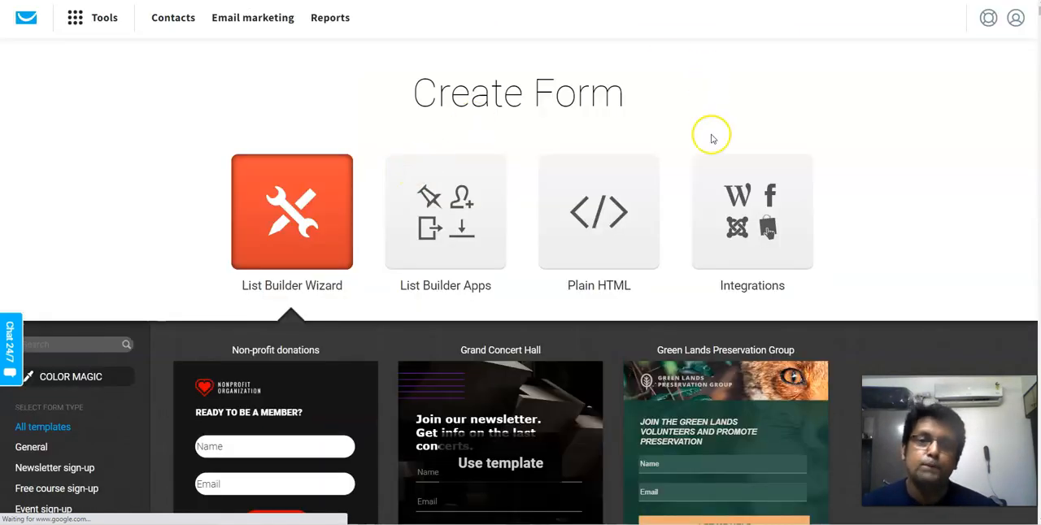
- Switch the new form to Plain HTML and select MMO as its contact list
click(606, 225)
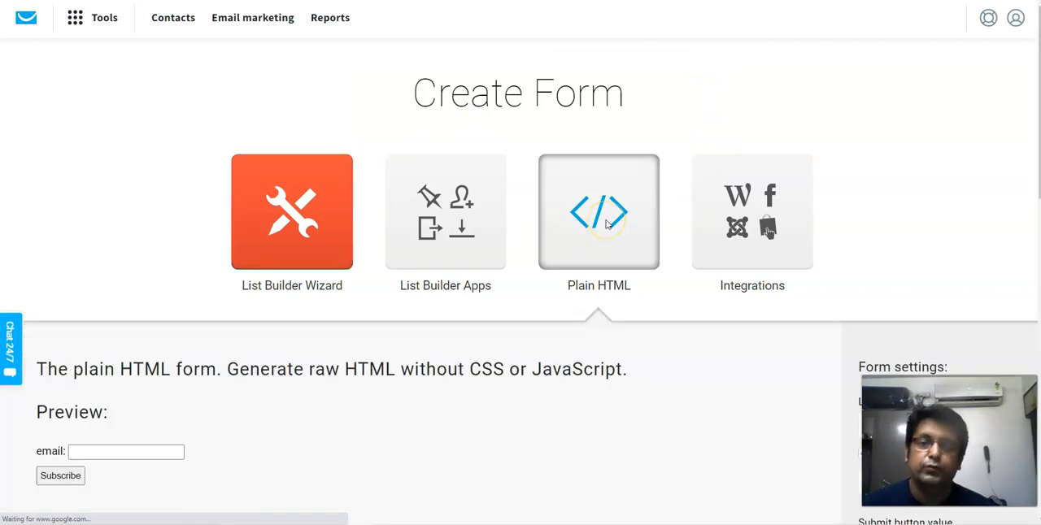
scroll(602, 223, down, 4)
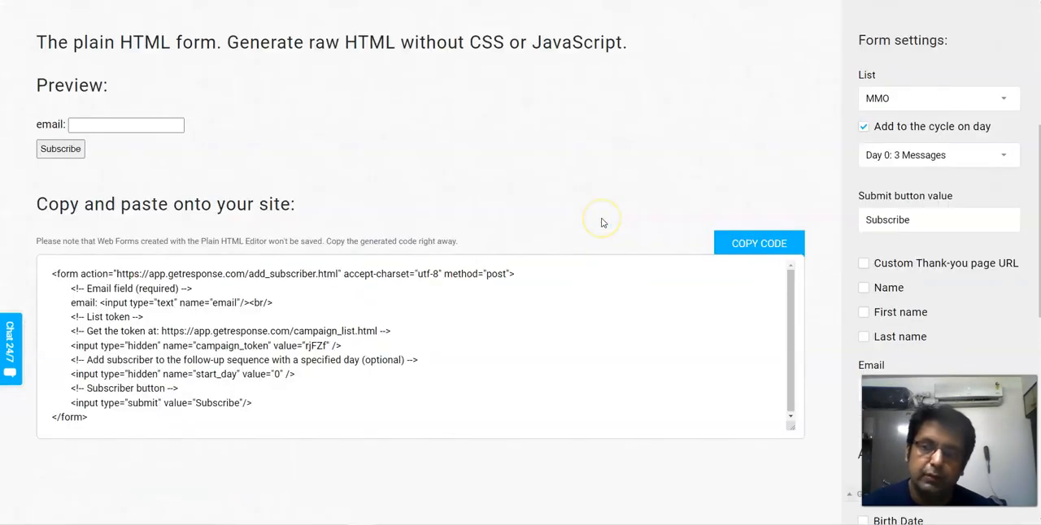
click(931, 99)
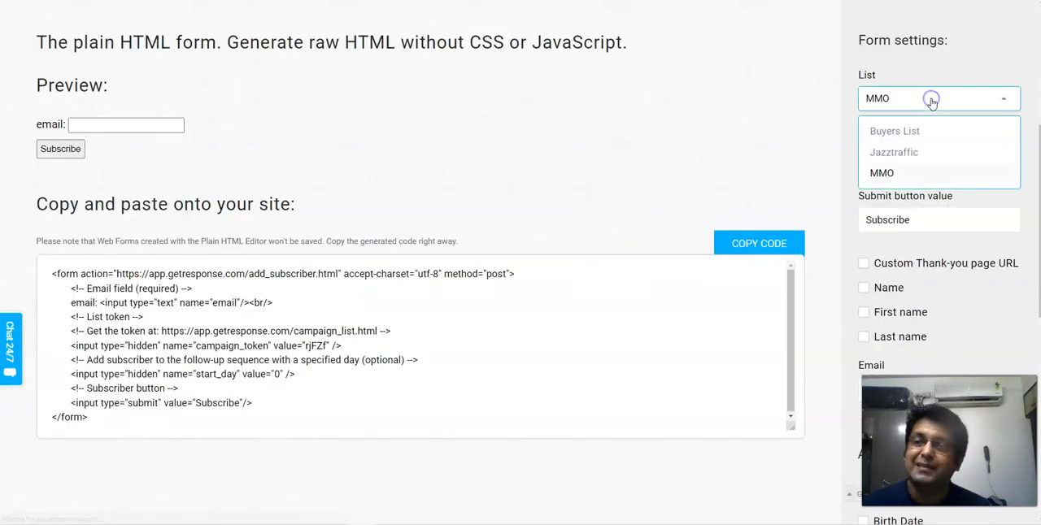
click(881, 173)
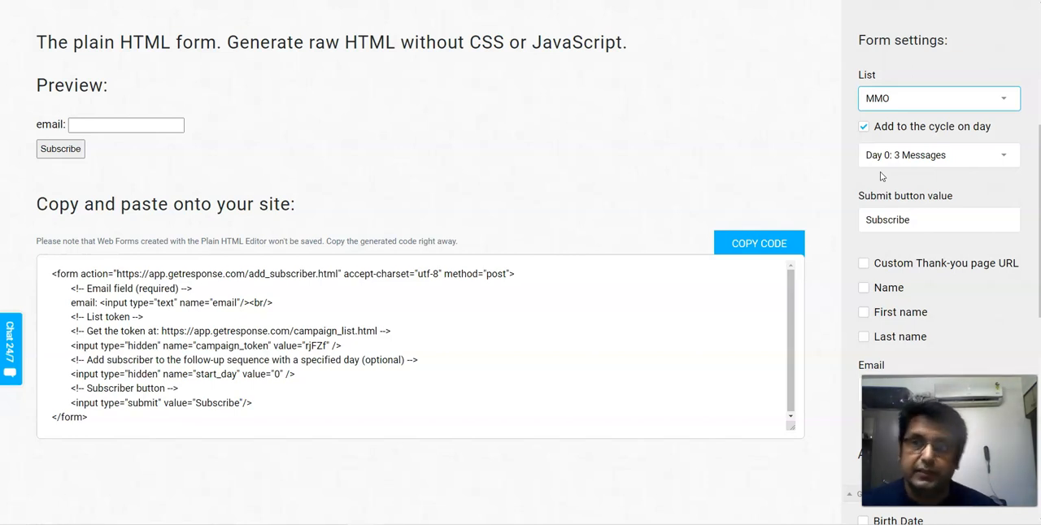
click(979, 99)
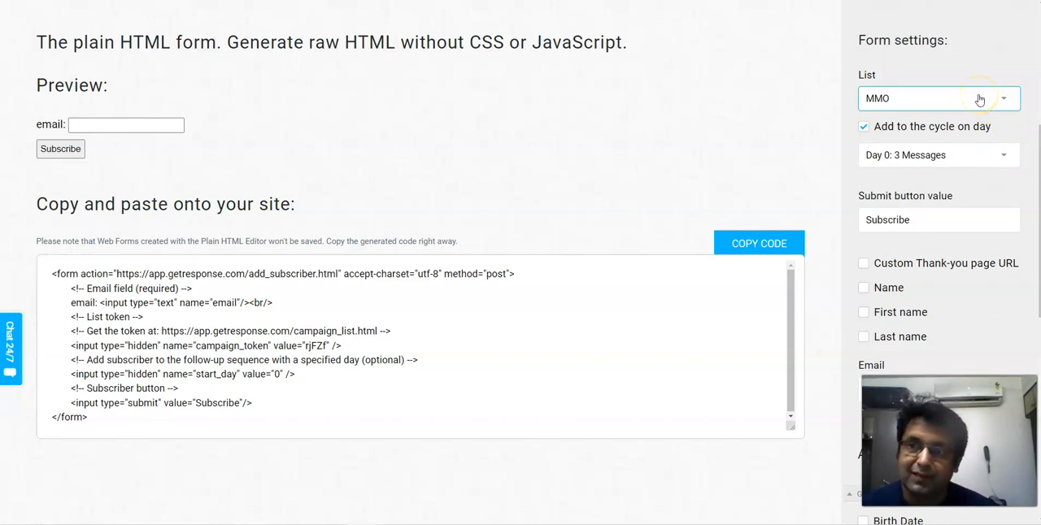
- Keep adding subscribers to the cycle enabled and set the starting day to Day 2: 1 Messages
click(864, 129)
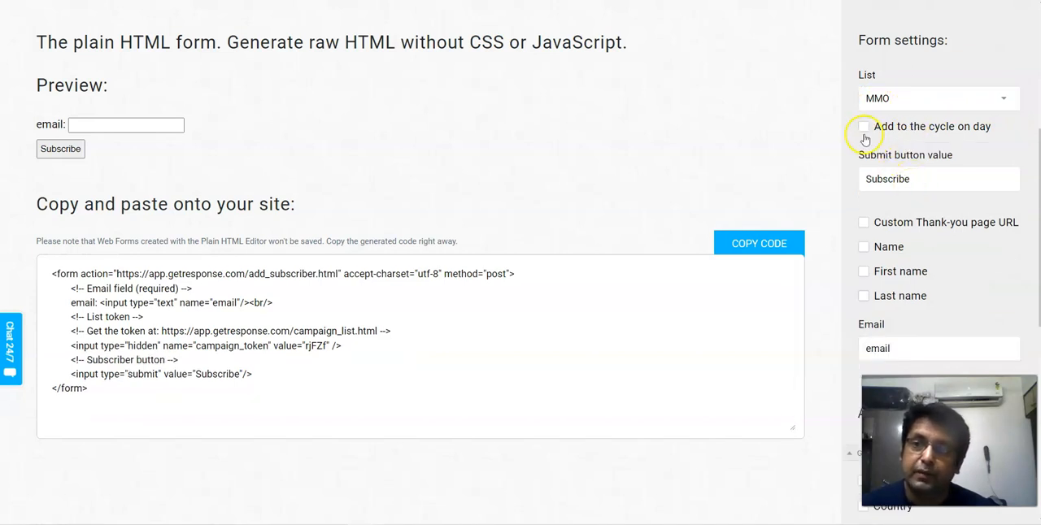
click(864, 127)
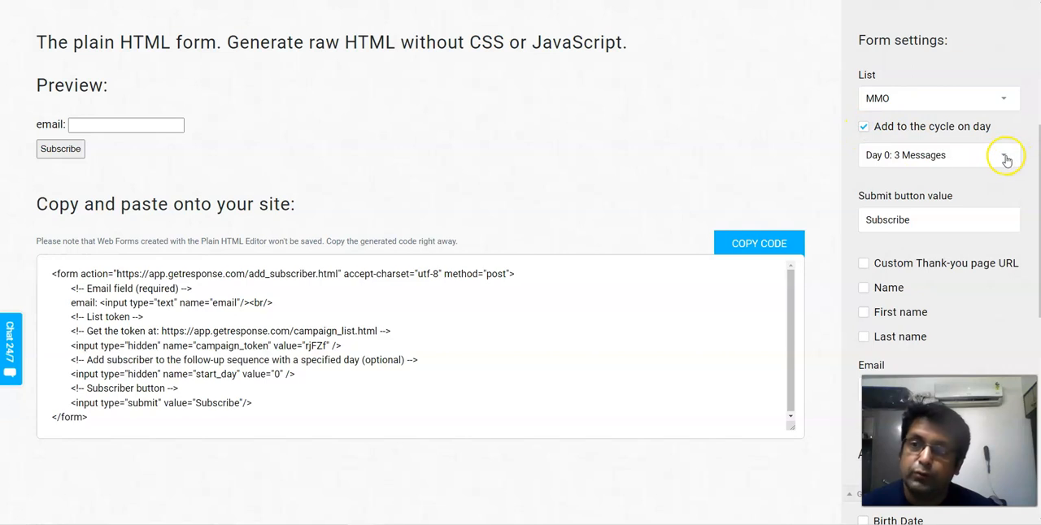
click(1007, 158)
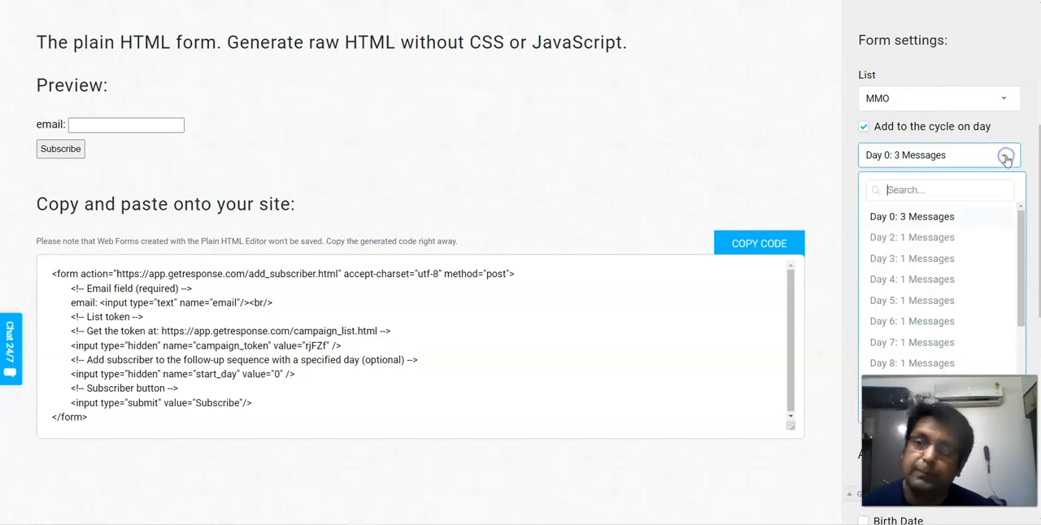
scroll(908, 245, down, 2)
scroll(908, 245, up, 2)
click(915, 235)
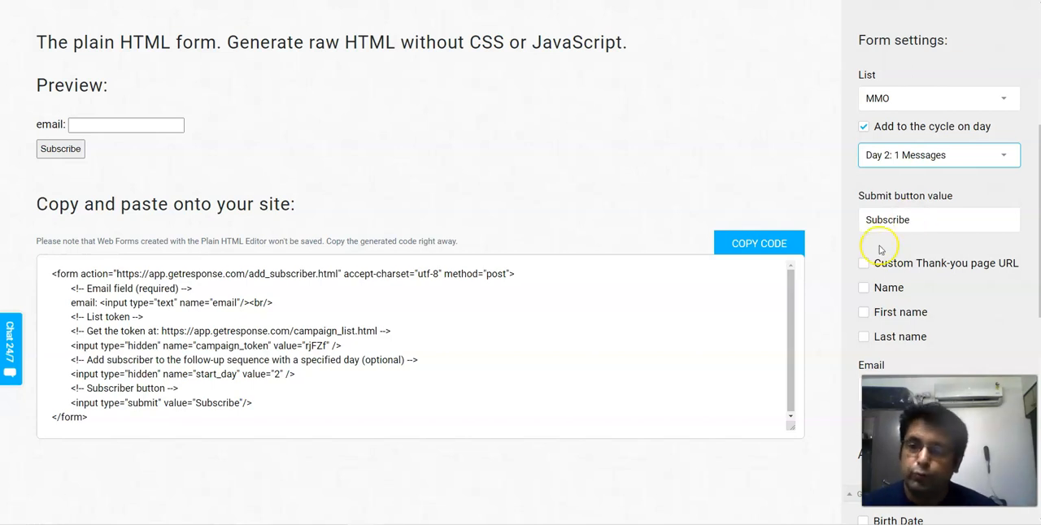
- Enable the custom thank-you page URL with its address left blank, and copy the generated form code
click(863, 264)
click(879, 294)
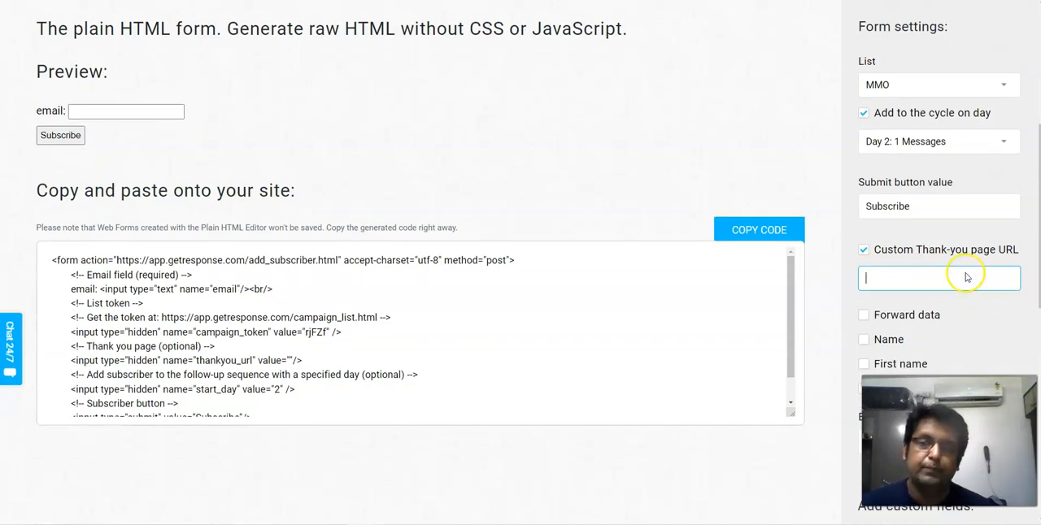
scroll(903, 275, down, 1)
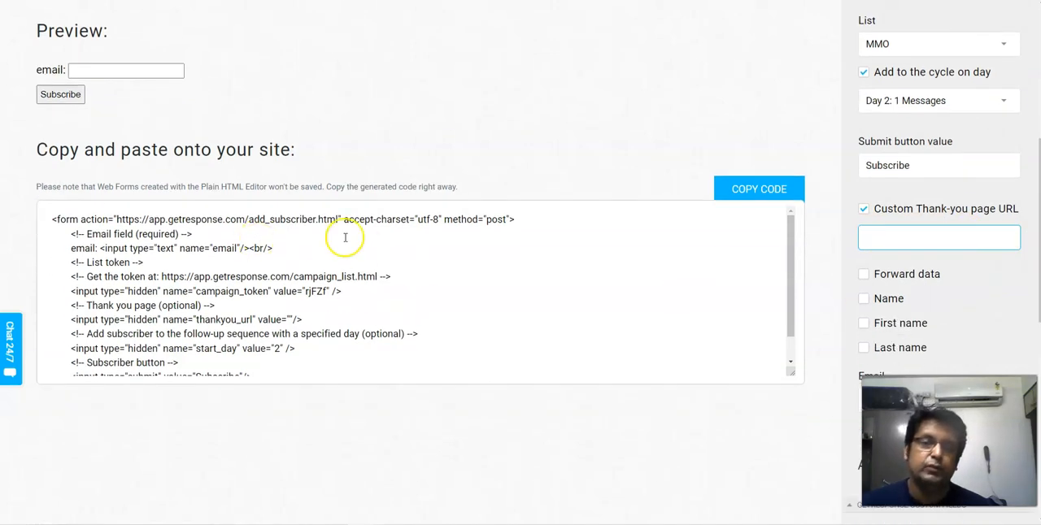
click(759, 194)
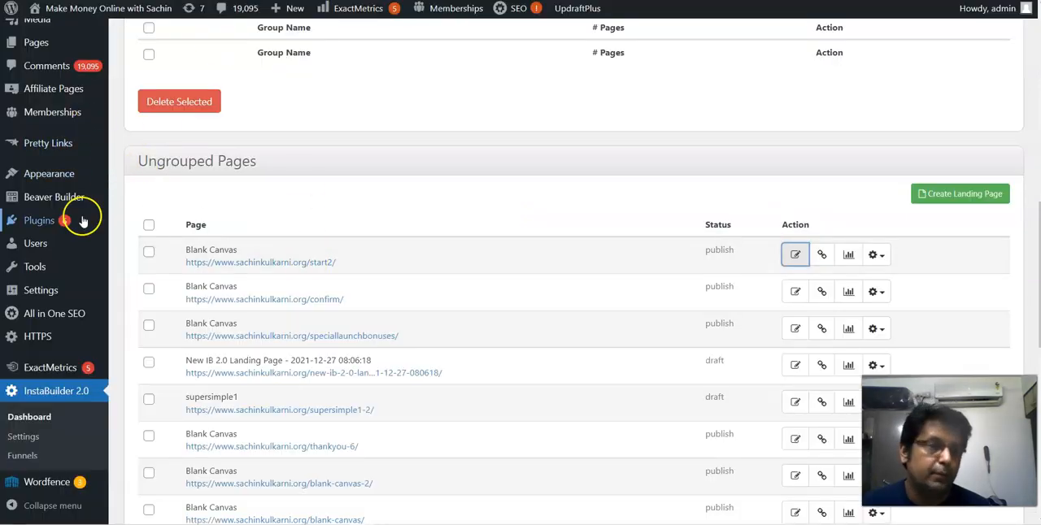
- Switch to the WordPress InstaBuilder 2.0 dashboard and open the published start2 Blank Canvas page for editing
scroll(88, 217, up, 2)
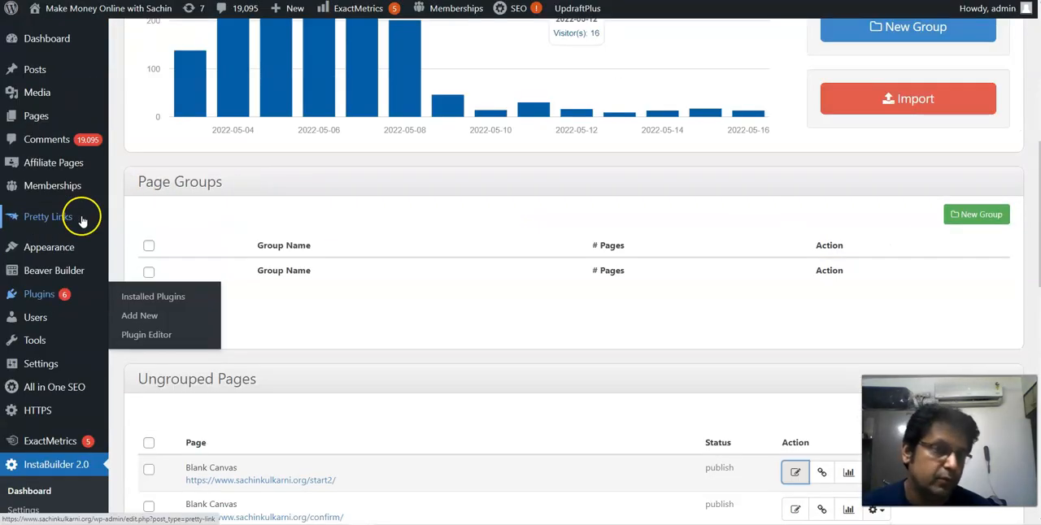
scroll(81, 222, up, 4)
scroll(116, 174, down, 1)
scroll(116, 174, up, 1)
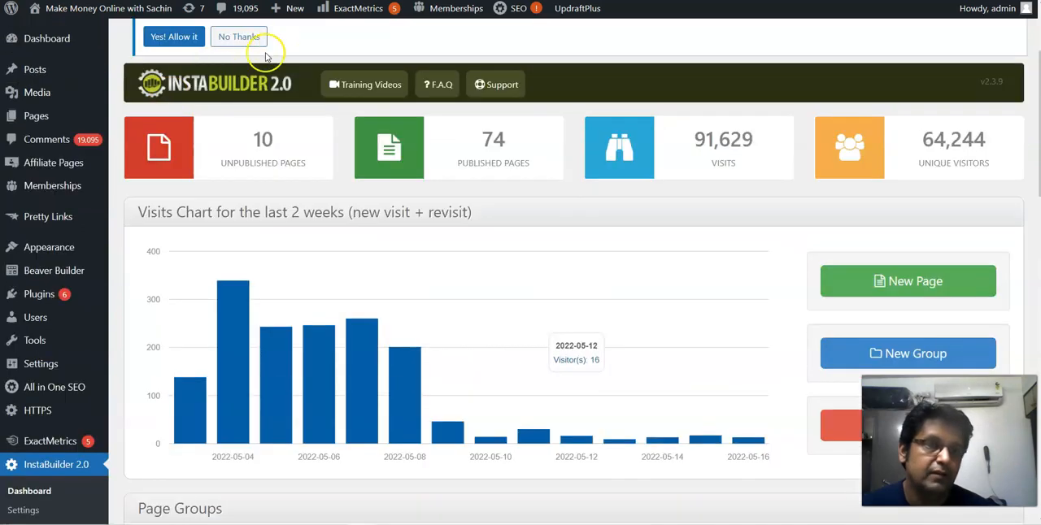
scroll(96, 200, down, 6)
mouse_move(100, 200)
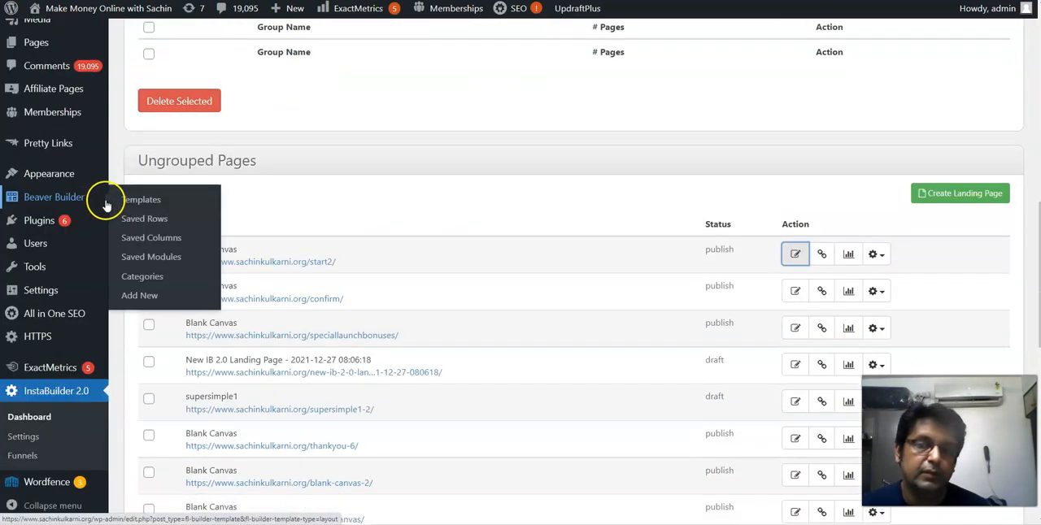
scroll(162, 175, down, 3)
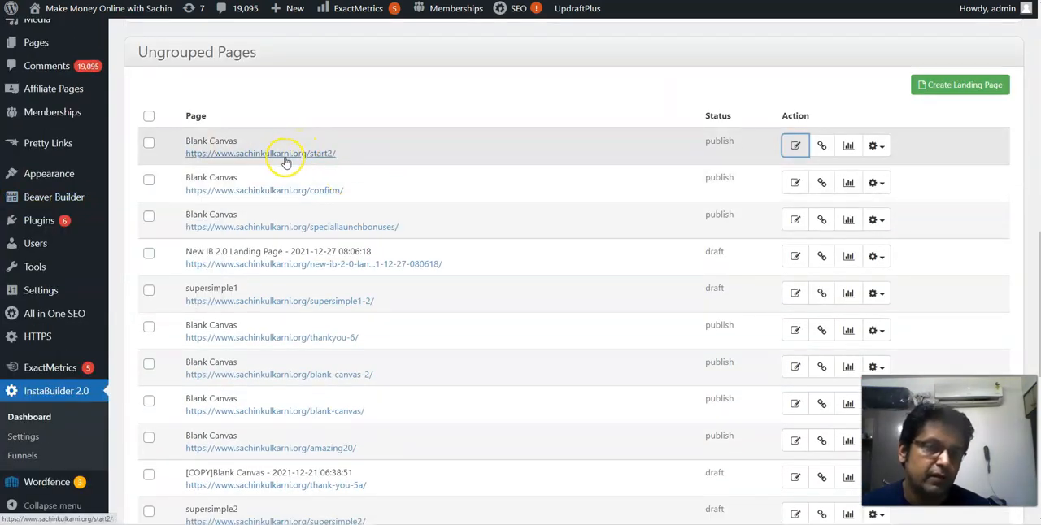
click(796, 147)
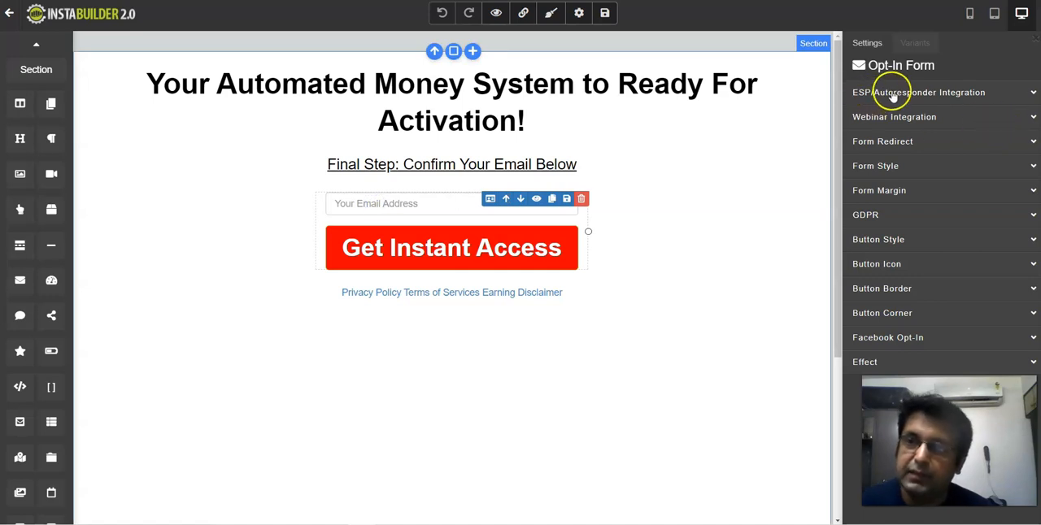
- Switch the opt-in form's autoresponder provider to GetResponse and back to HTML Code, and parse its form HTML
click(1034, 94)
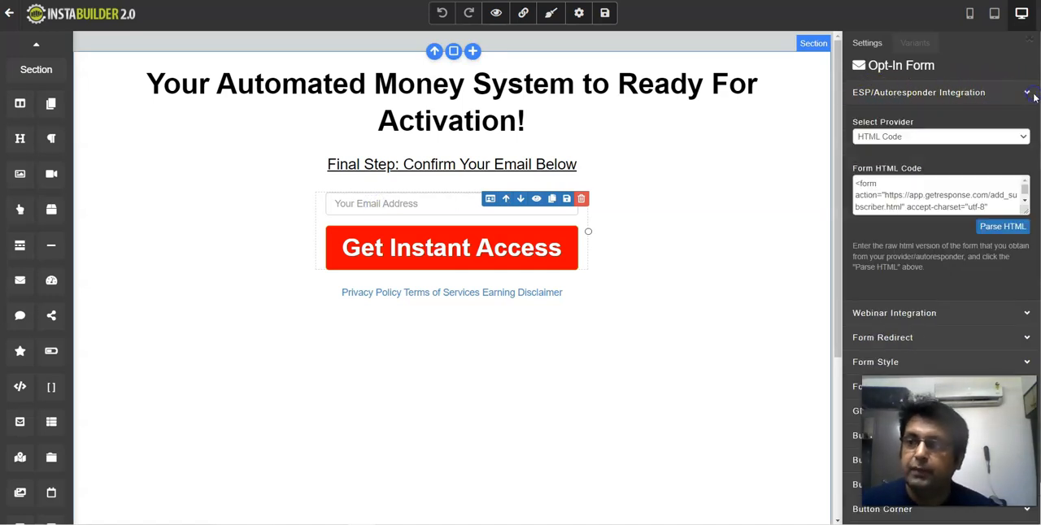
click(978, 137)
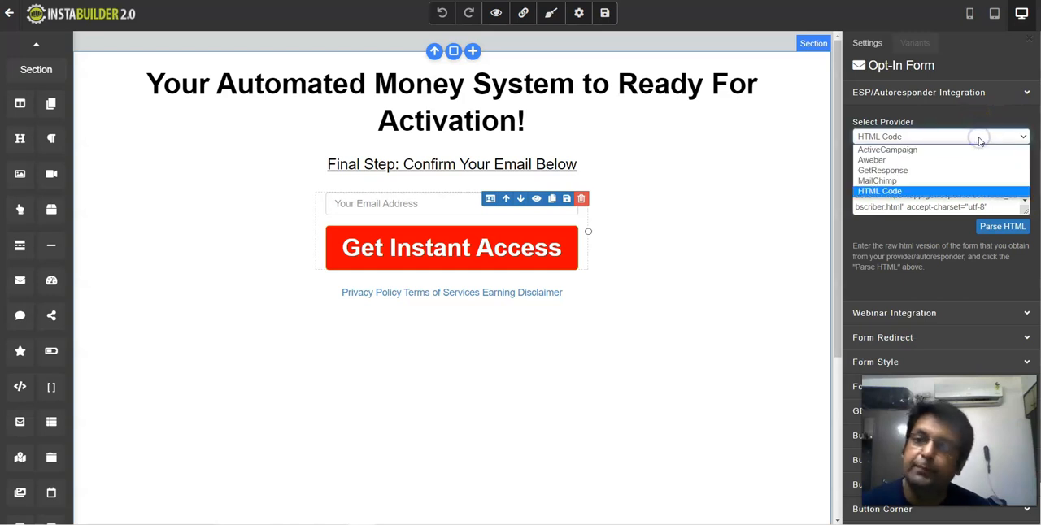
click(883, 171)
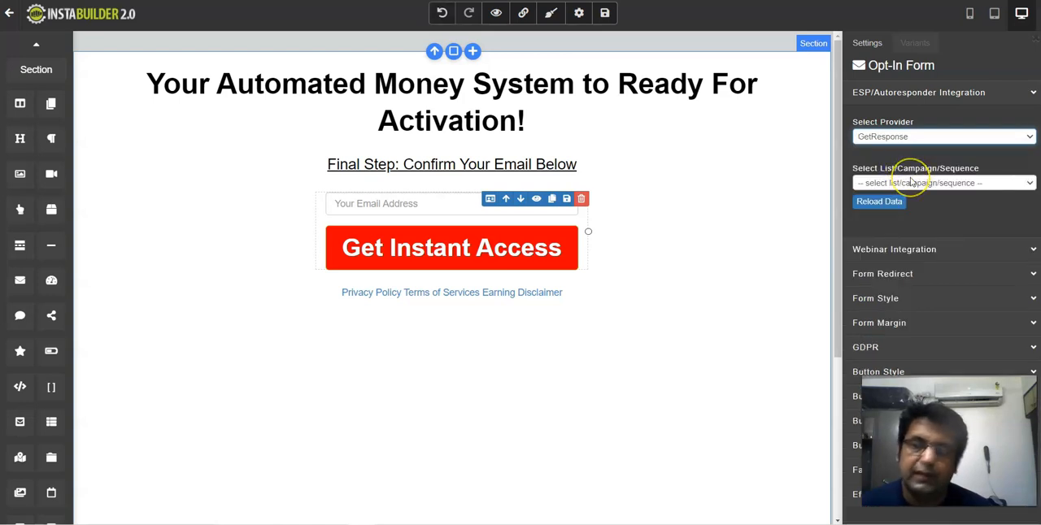
click(927, 137)
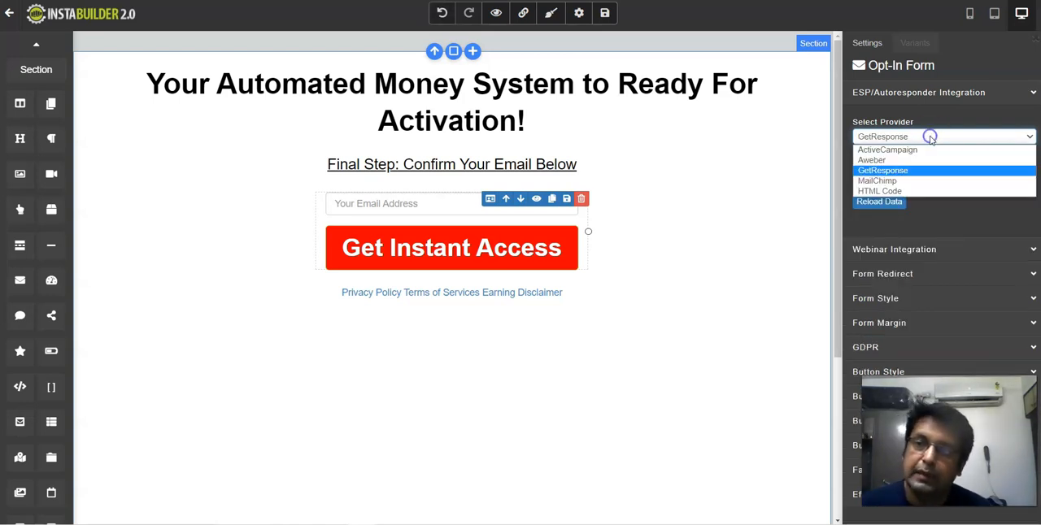
click(891, 191)
click(908, 196)
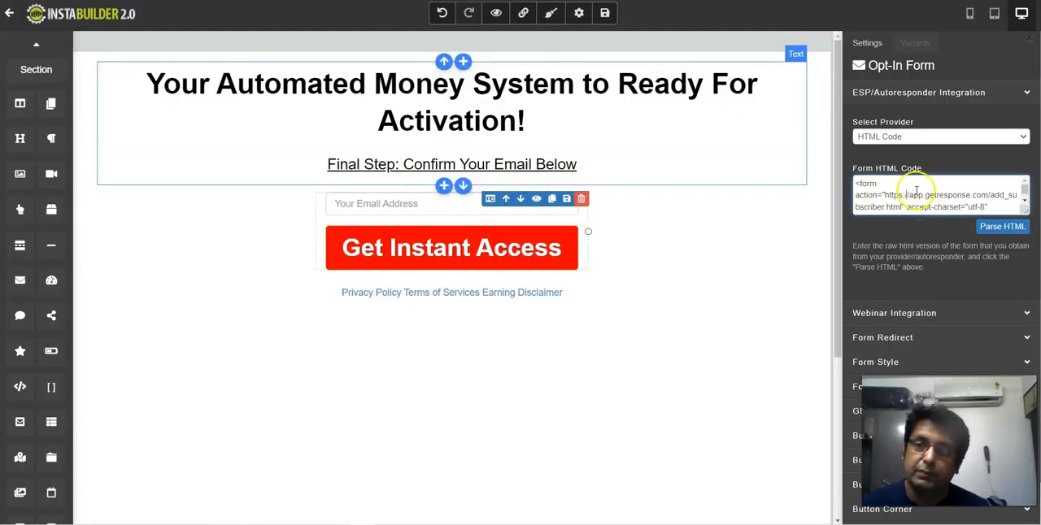
click(1002, 227)
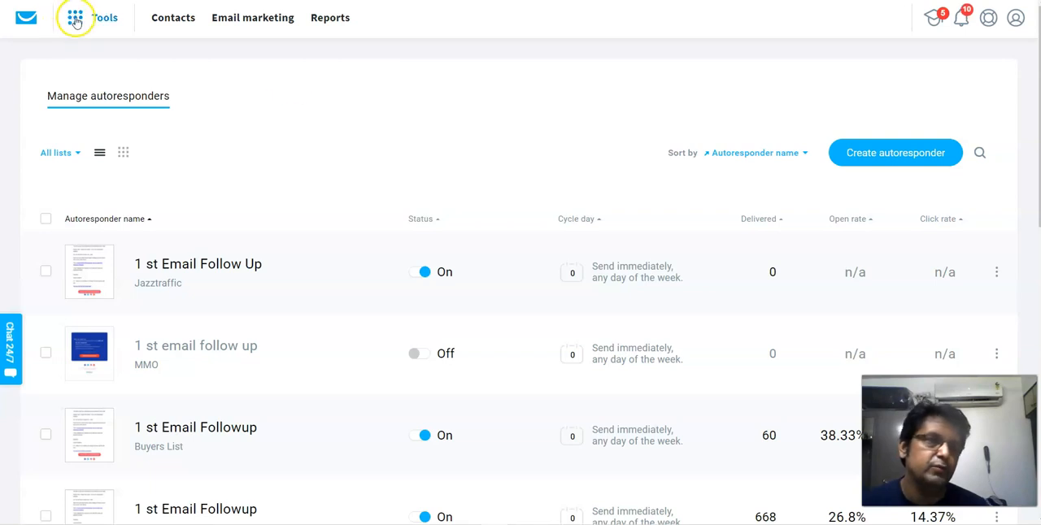
- Create a GetResponse autoresponder named "1 Email Follow Up" and link it to the MMO list
click(75, 19)
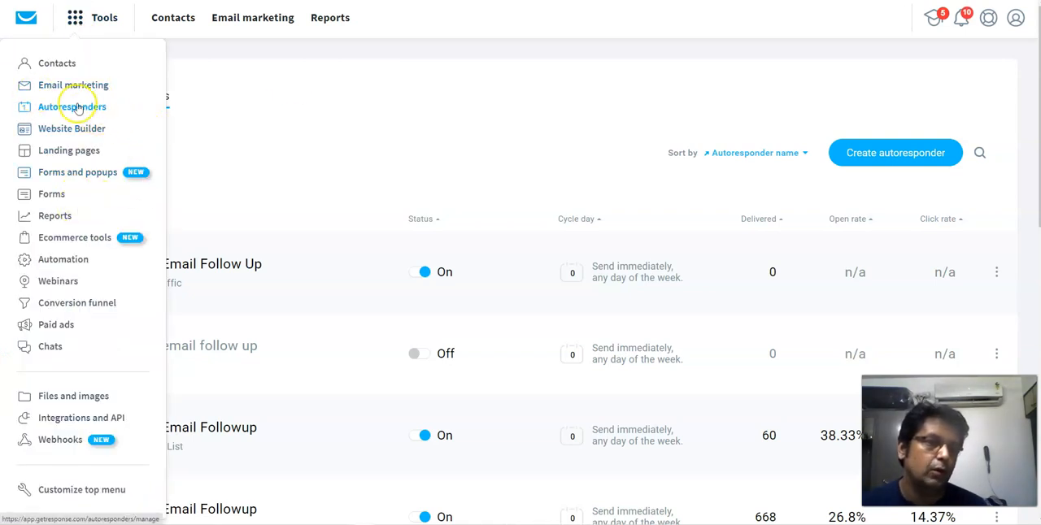
click(479, 84)
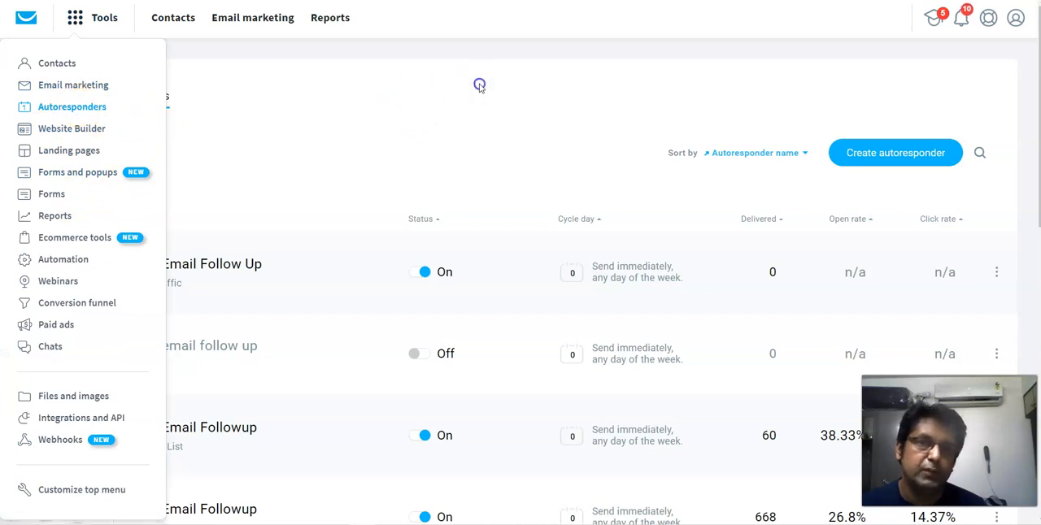
click(872, 157)
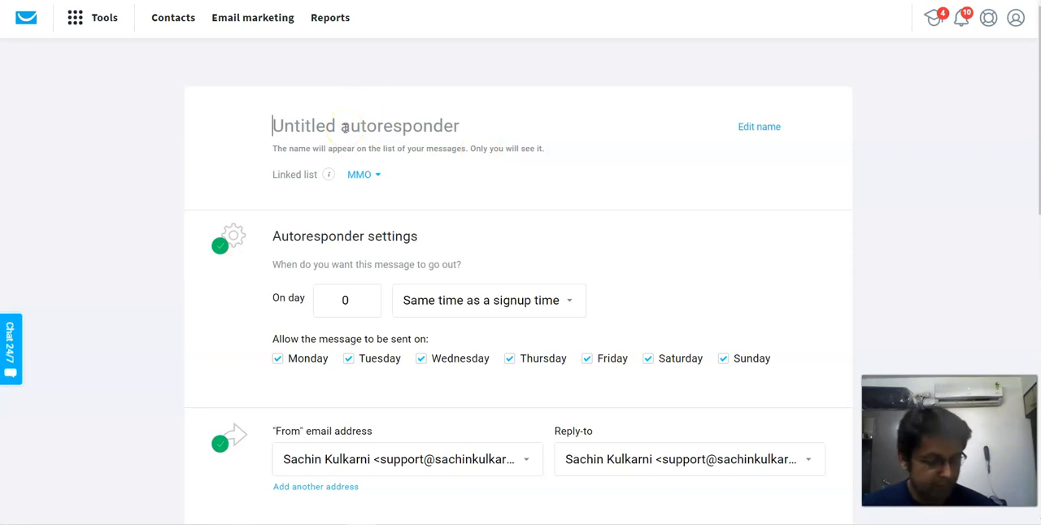
text(1 Ema)
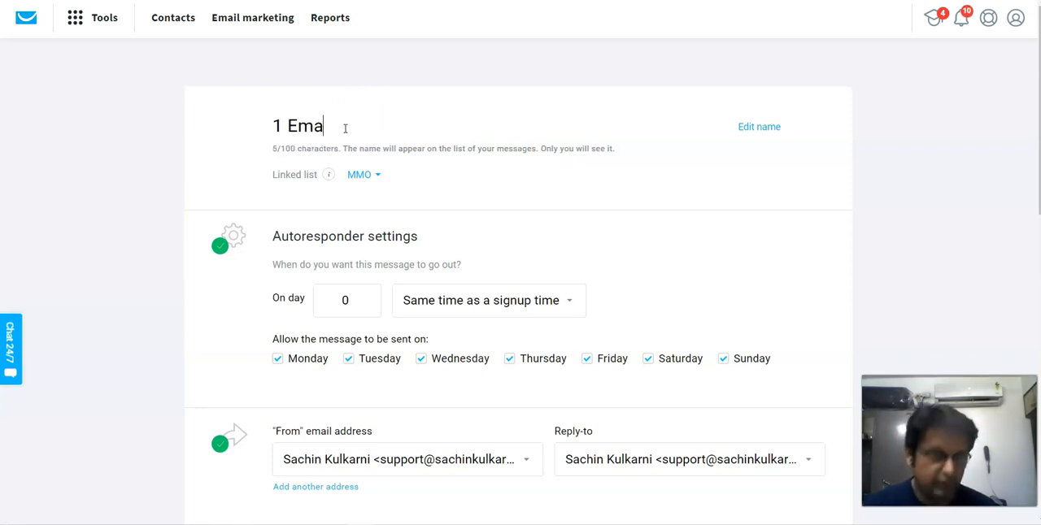
text(il Follow Up)
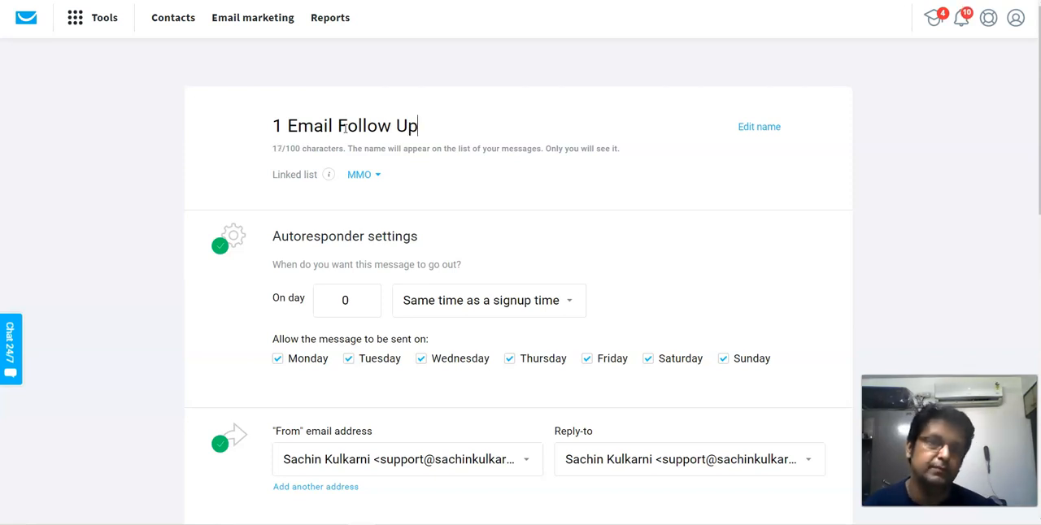
click(378, 176)
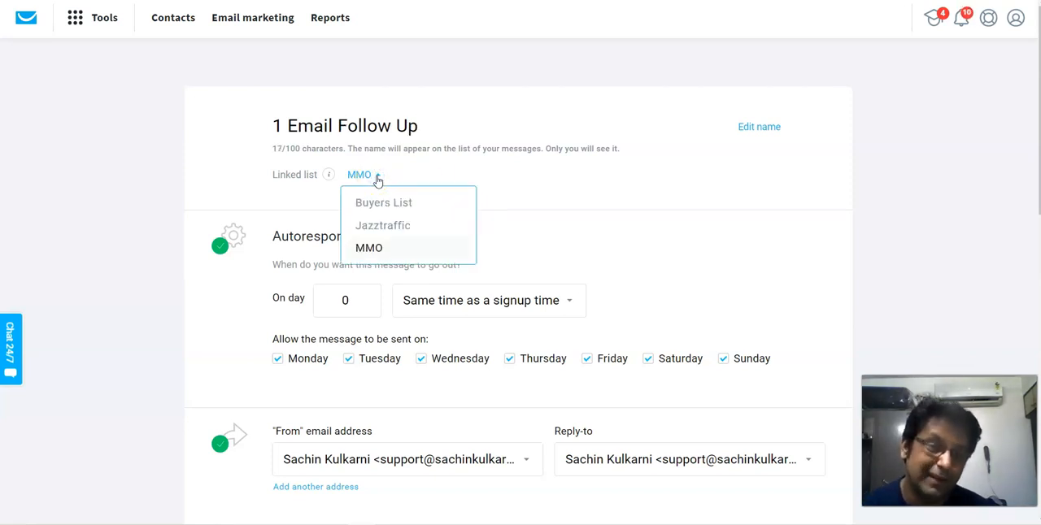
click(380, 255)
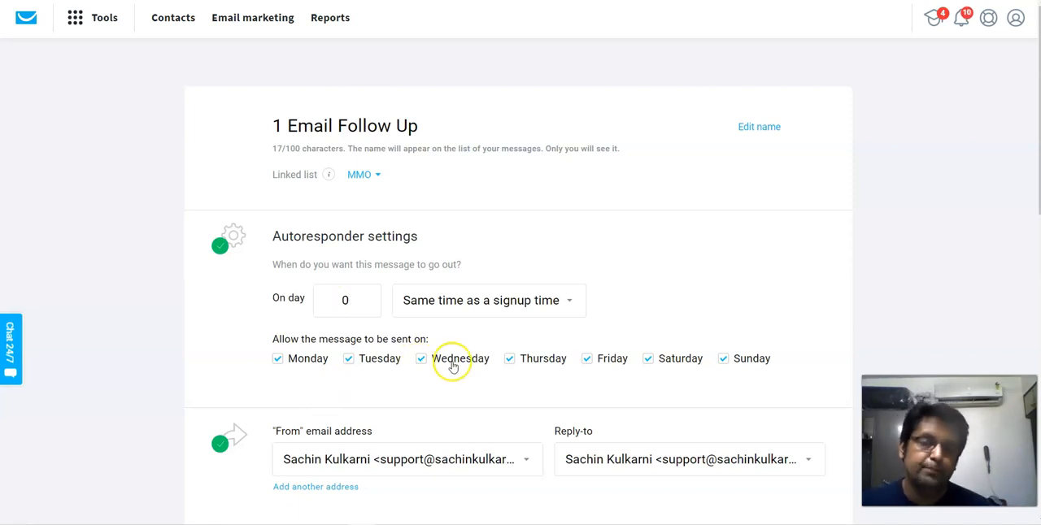
- Enter "Hello" as the autoresponder's subject line and start designing its message
scroll(534, 325, down, 5)
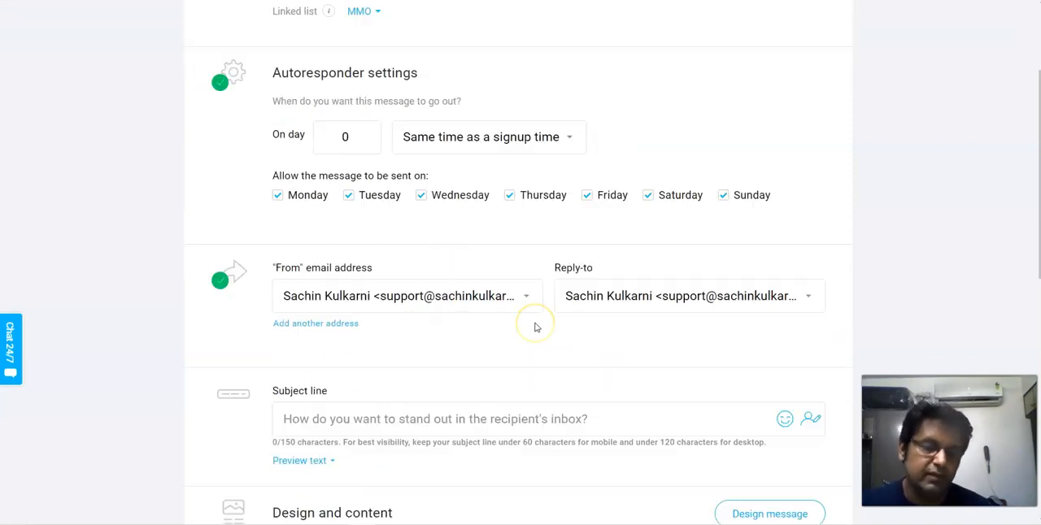
click(342, 200)
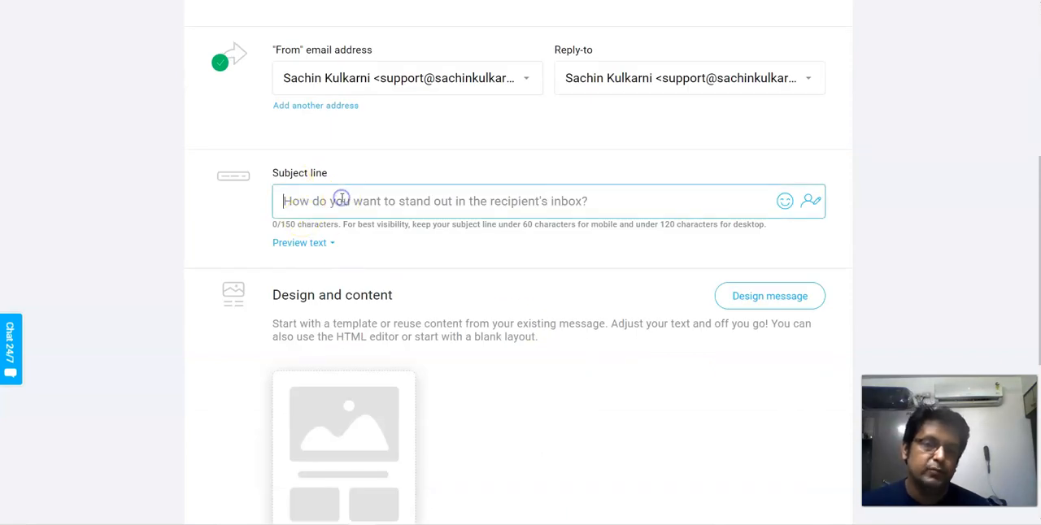
text(Hello)
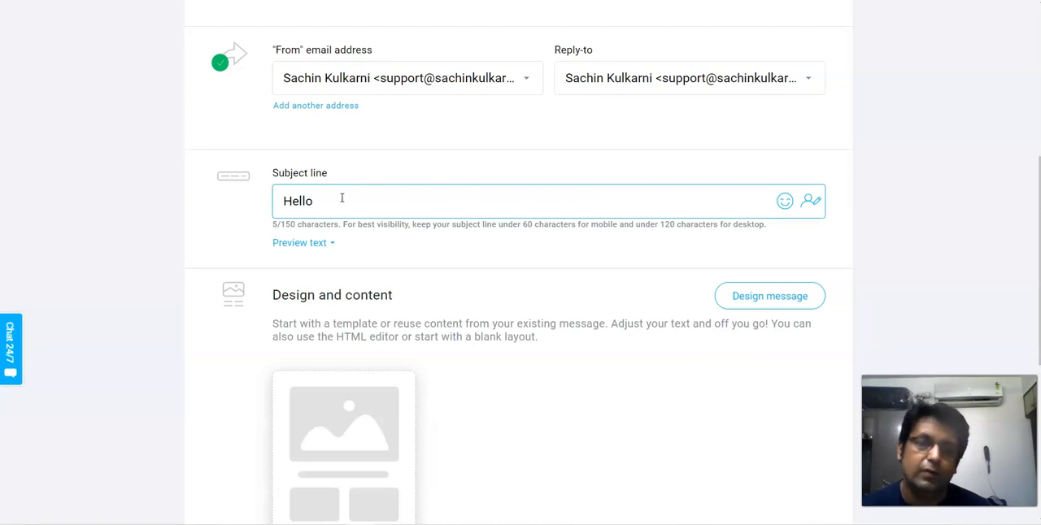
scroll(344, 202, down, 2)
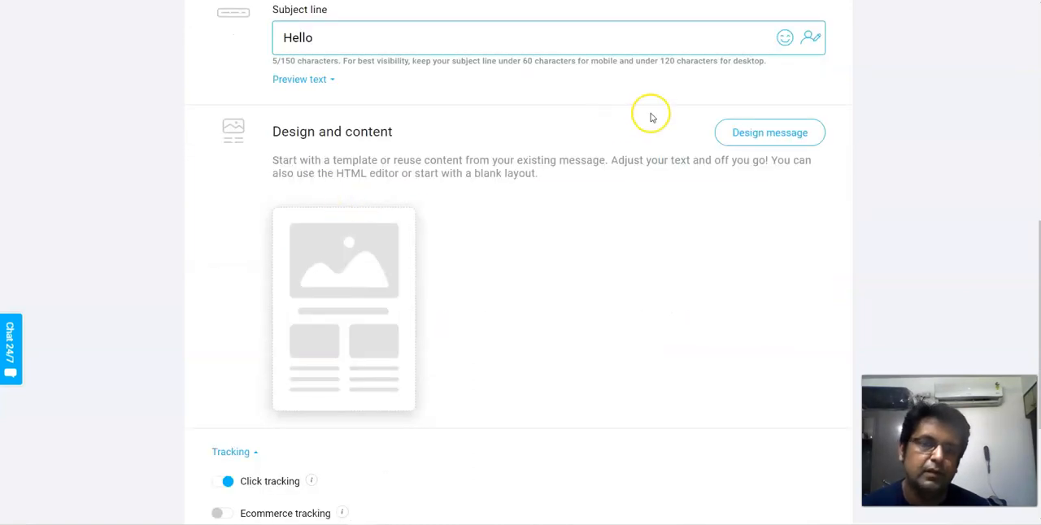
click(746, 138)
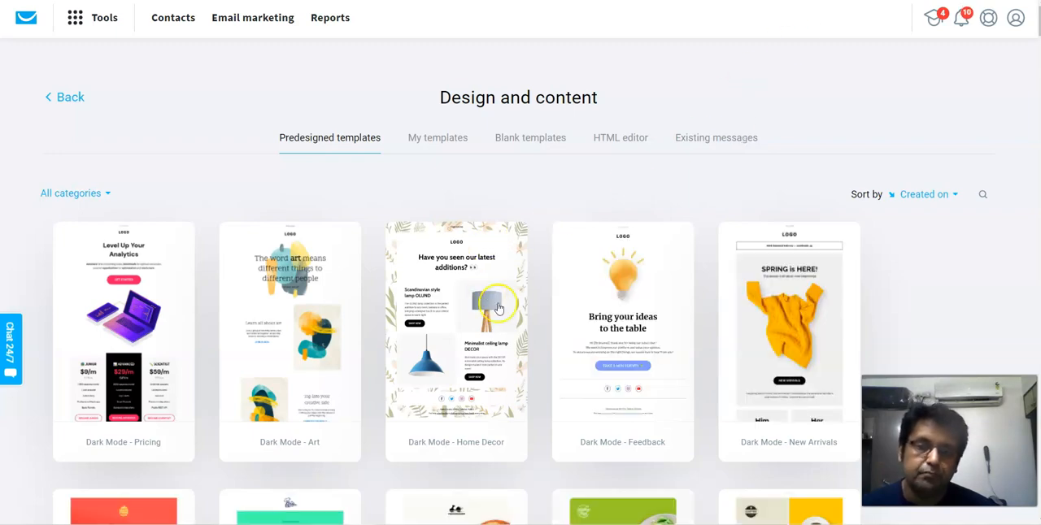
- Browse the predesigned email templates and use the Valentine's Day Chocolatier template for the message
scroll(495, 297, down, 3)
scroll(302, 244, down, 5)
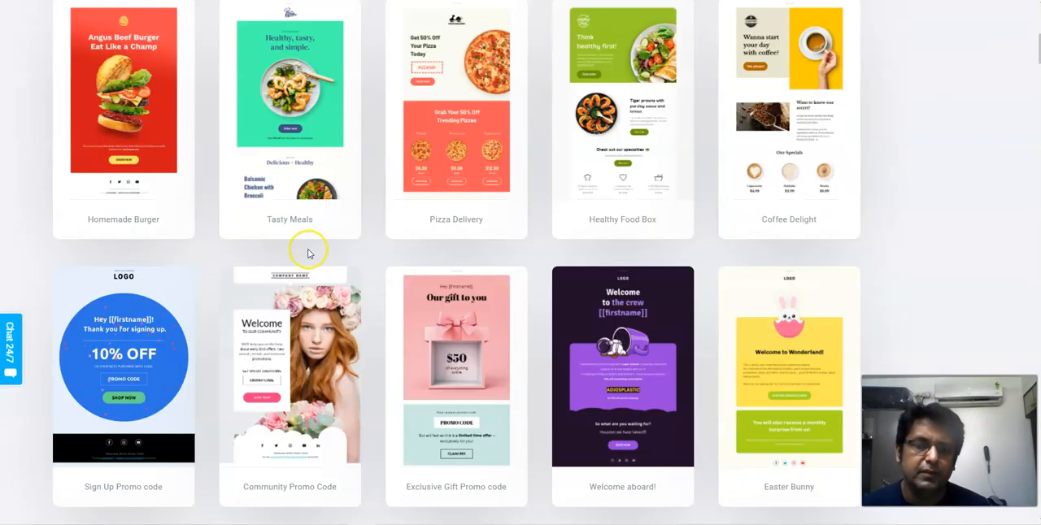
scroll(407, 253, down, 6)
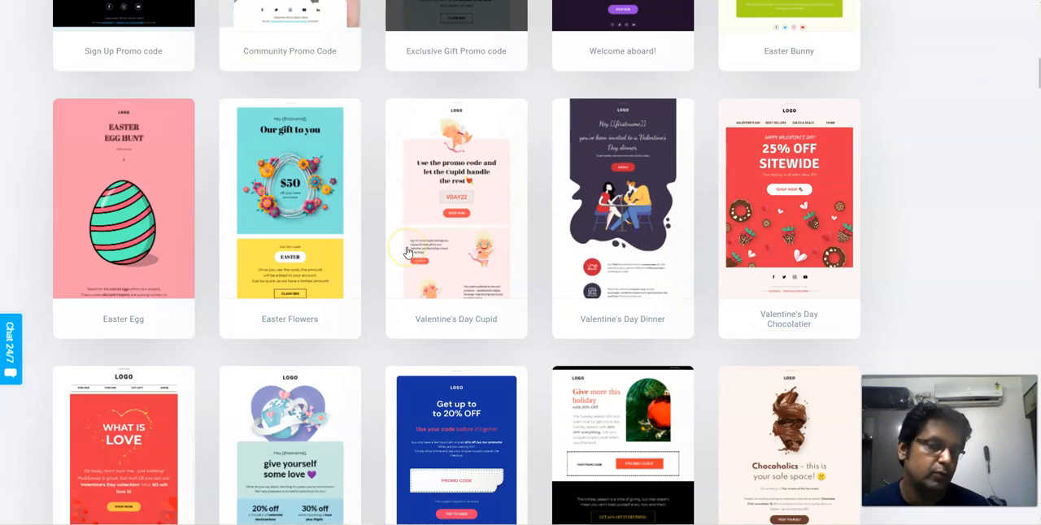
scroll(570, 250, up, 8)
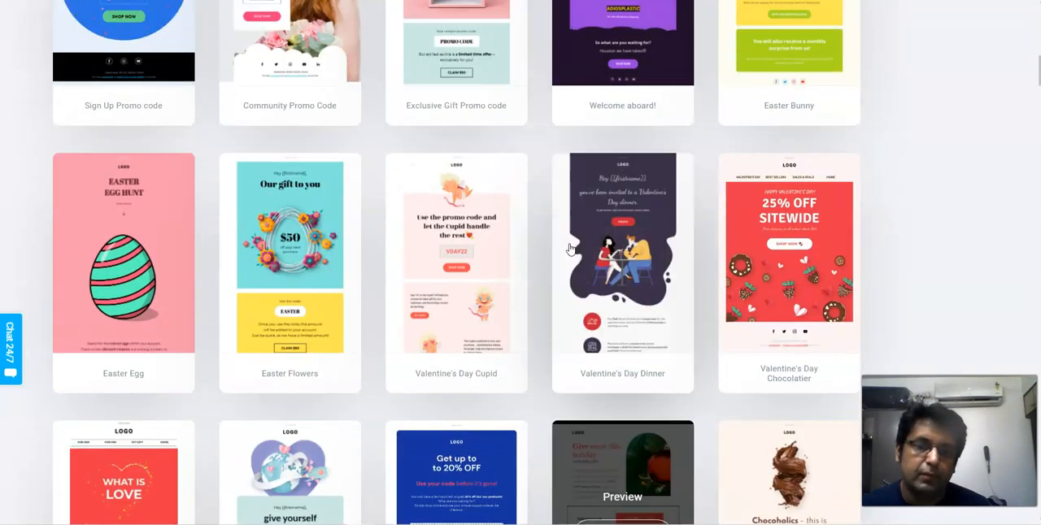
scroll(571, 250, down, 2)
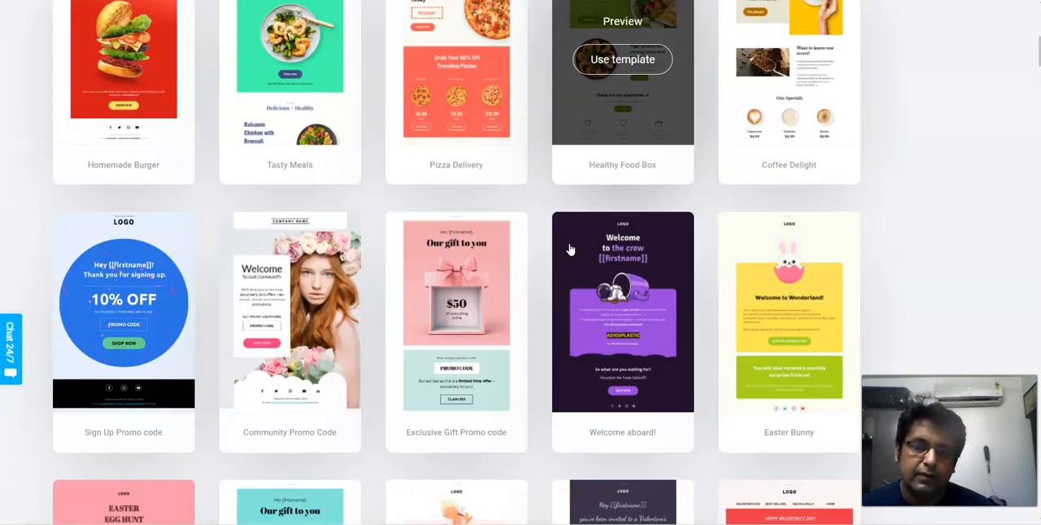
scroll(342, 265, up, 8)
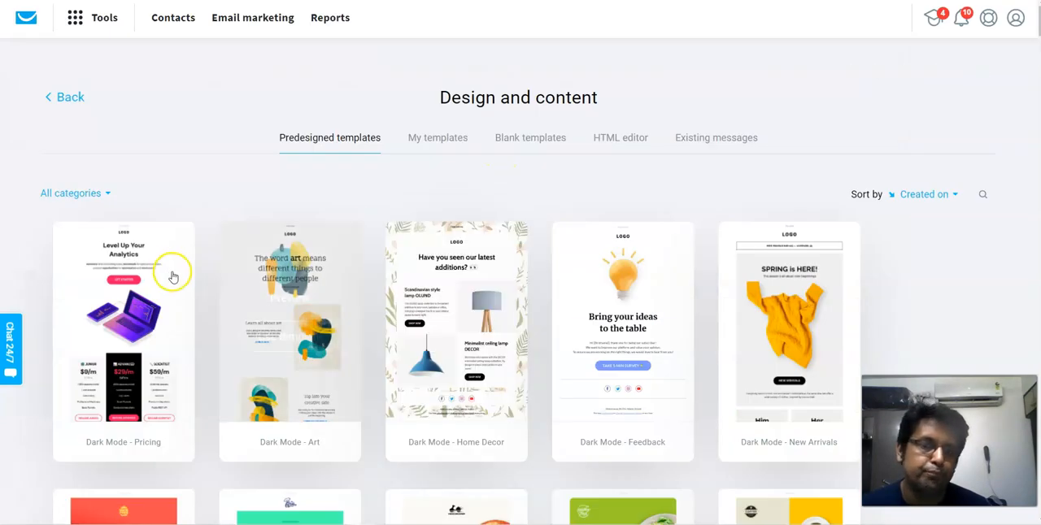
scroll(170, 272, down, 3)
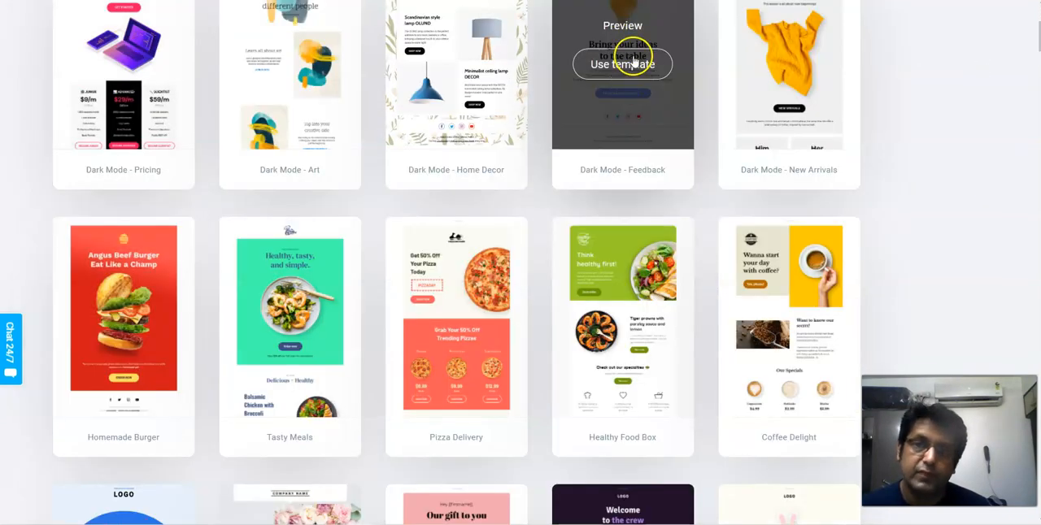
scroll(614, 169, down, 6)
scroll(616, 170, down, 1)
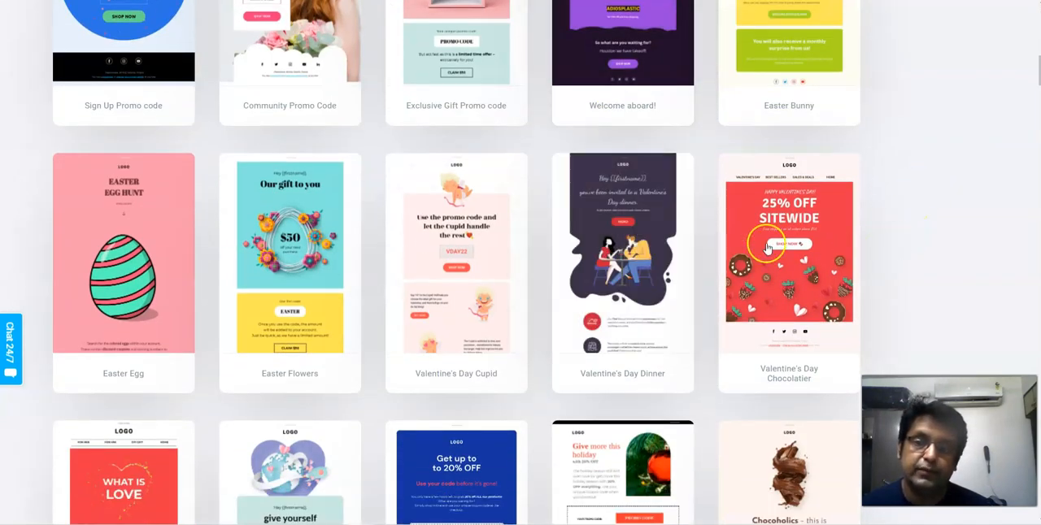
mouse_move(749, 232)
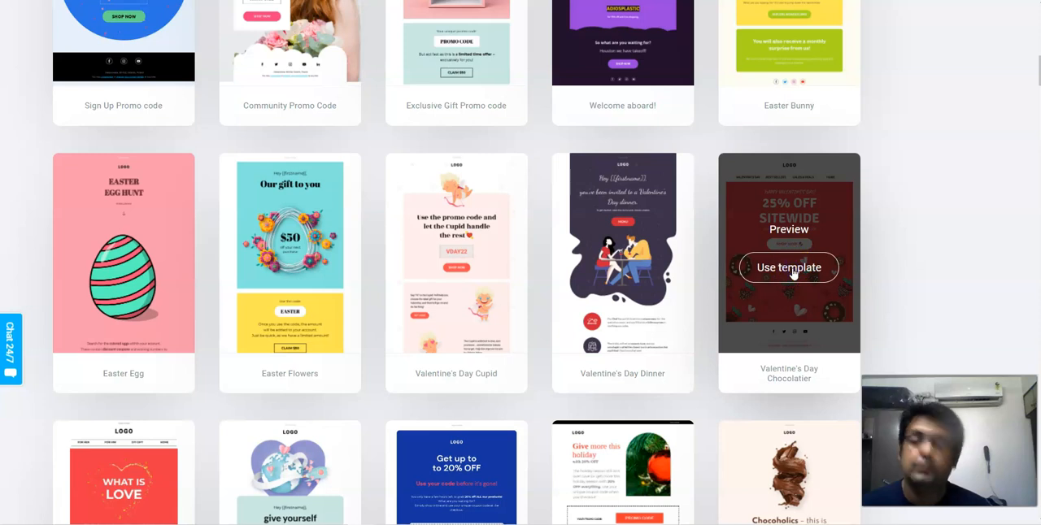
click(793, 271)
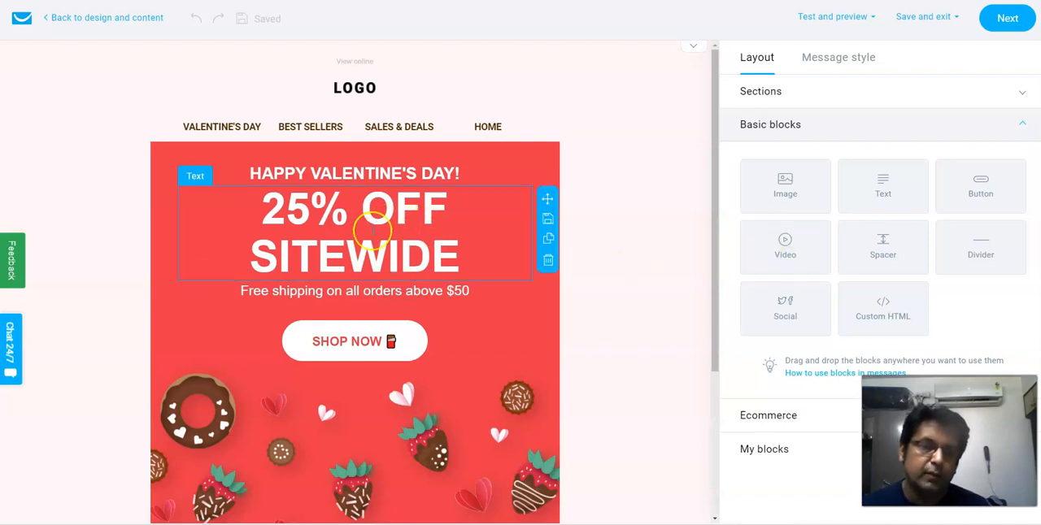
- Delete the "25% OFF SITEWIDE" text block and the chocolate strawberries image from the email
click(549, 261)
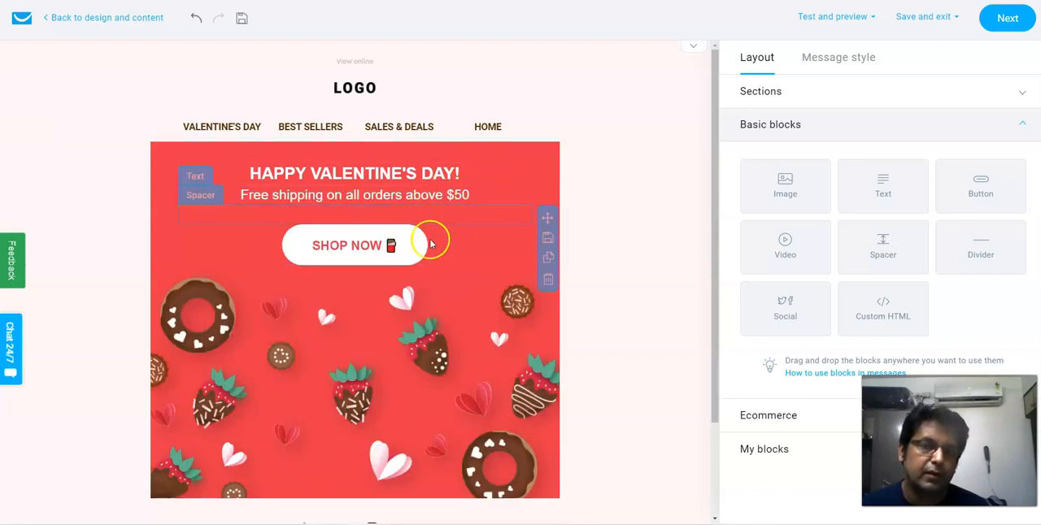
scroll(461, 335, down, 2)
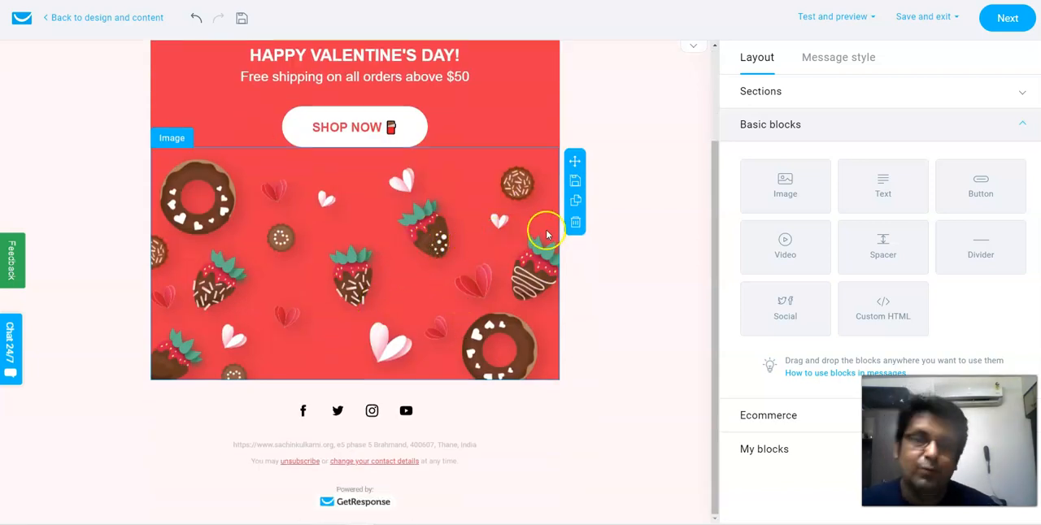
click(575, 224)
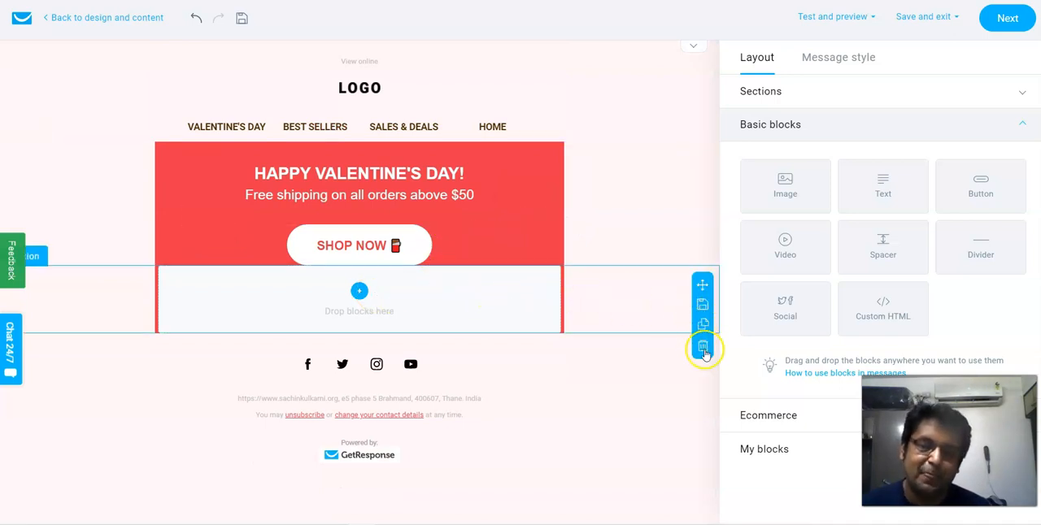
- Delete the empty section below the button, the navigation menu section, the logo, the spacer and the emptied header section
click(705, 351)
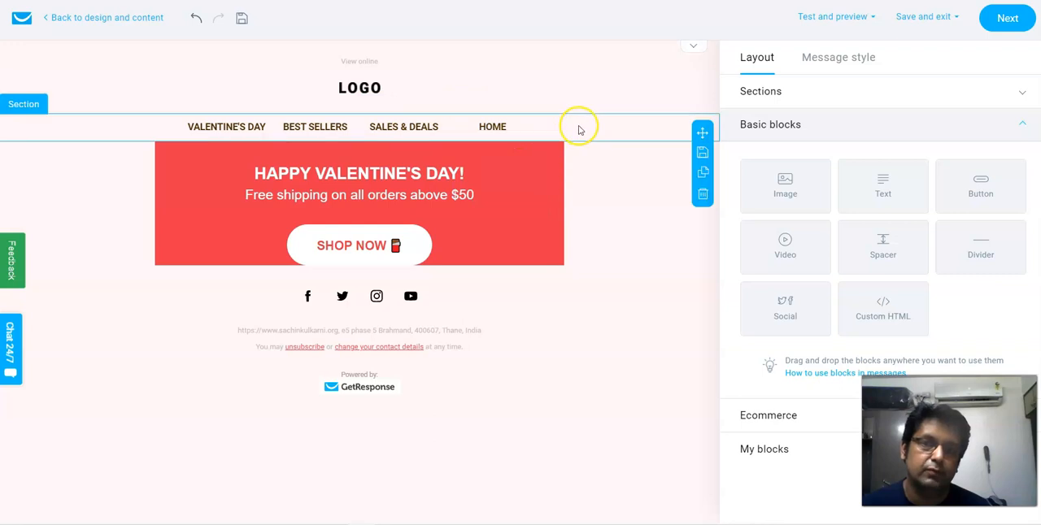
click(705, 197)
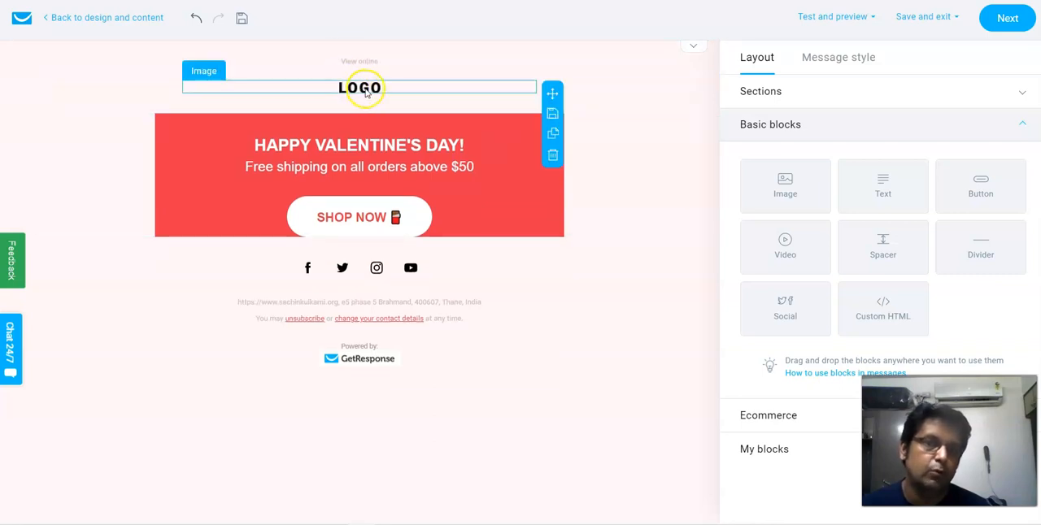
click(552, 156)
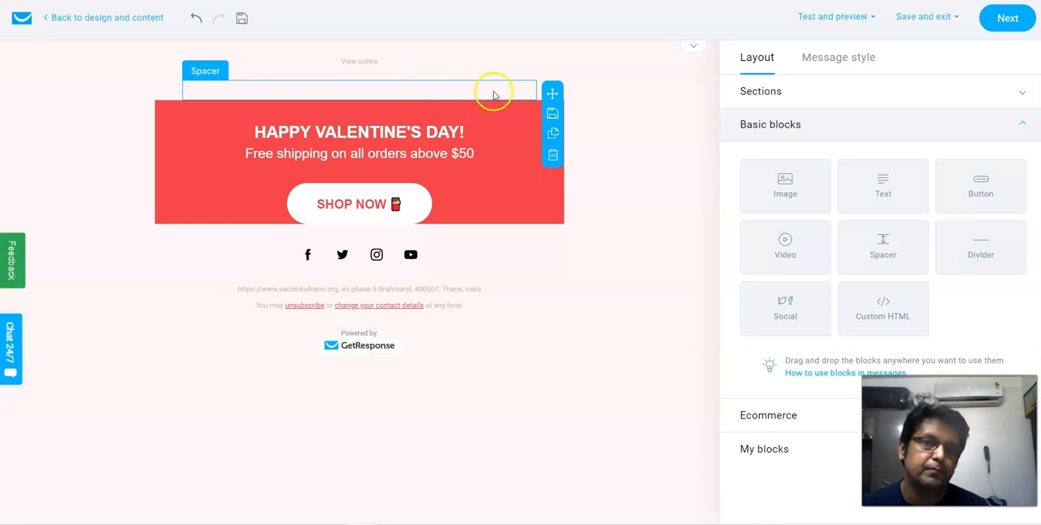
click(554, 159)
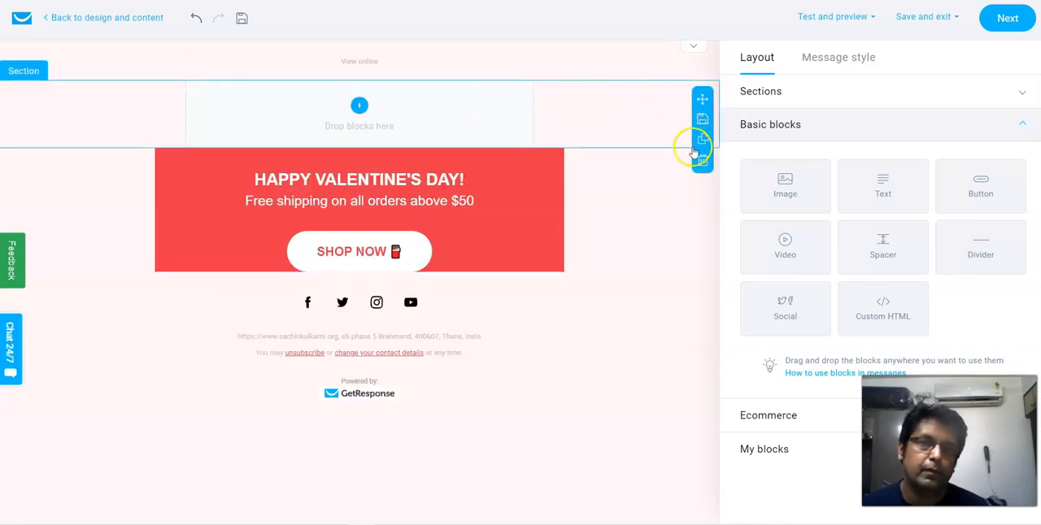
click(702, 164)
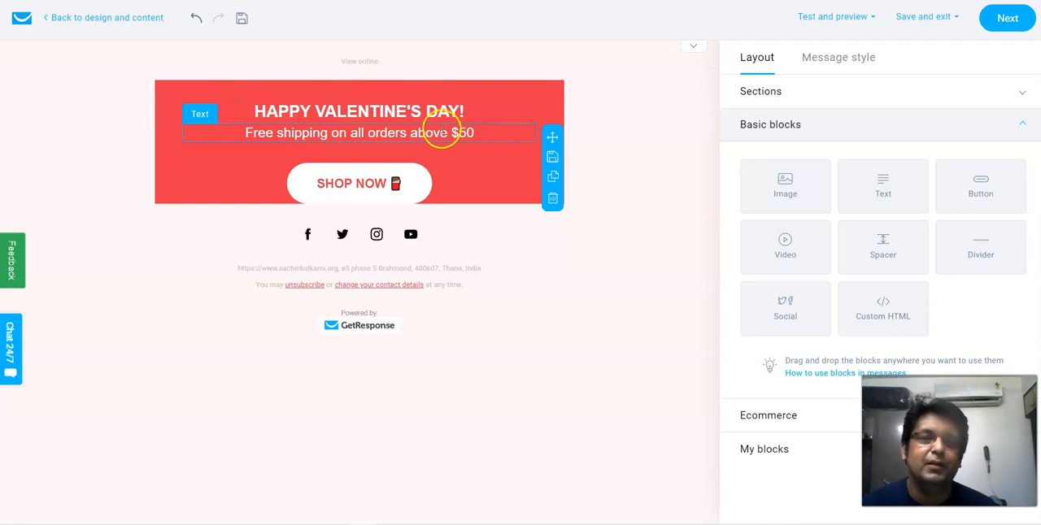
- Erase the "Free shipping on all orders above $50" line from its text block
click(466, 131)
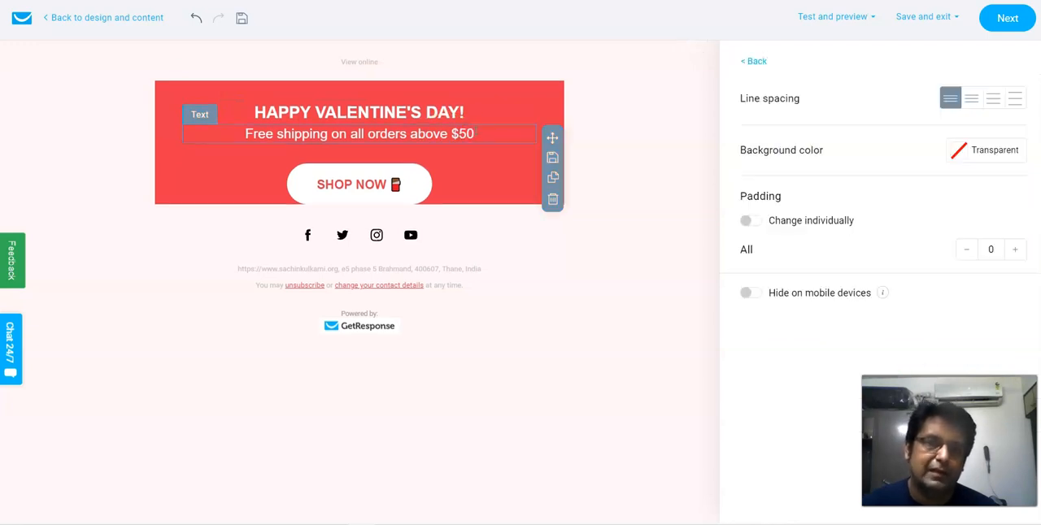
click(476, 132)
click(478, 137)
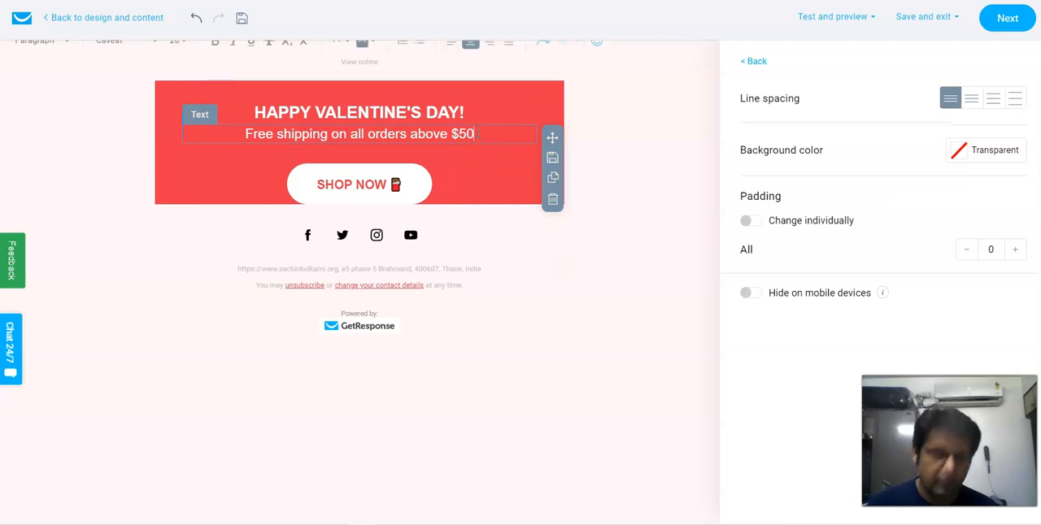
key(BackSpace)
key(BackSpace)
key(BackSpace)
key(BackSpace)
key(BackSpace)
key(BackSpace)
key(BackSpace)
key(BackSpace)
key(BackSpace)
key(BackSpace)
key(BackSpace)
key(BackSpace)
key(BackSpace)
key(BackSpace)
key(BackSpace)
key(BackSpace)
key(BackSpace)
key(BackSpace)
key(BackSpace)
key(BackSpace)
key(BackSpace)
key(BackSpace)
key(BackSpace)
key(BackSpace)
key(BackSpace)
key(BackSpace)
key(BackSpace)
key(BackSpace)
key(BackSpace)
key(BackSpace)
key(BackSpace)
key(BackSpace)
key(BackSpace)
key(BackSpace)
key(BackSpace)
key(BackSpace)
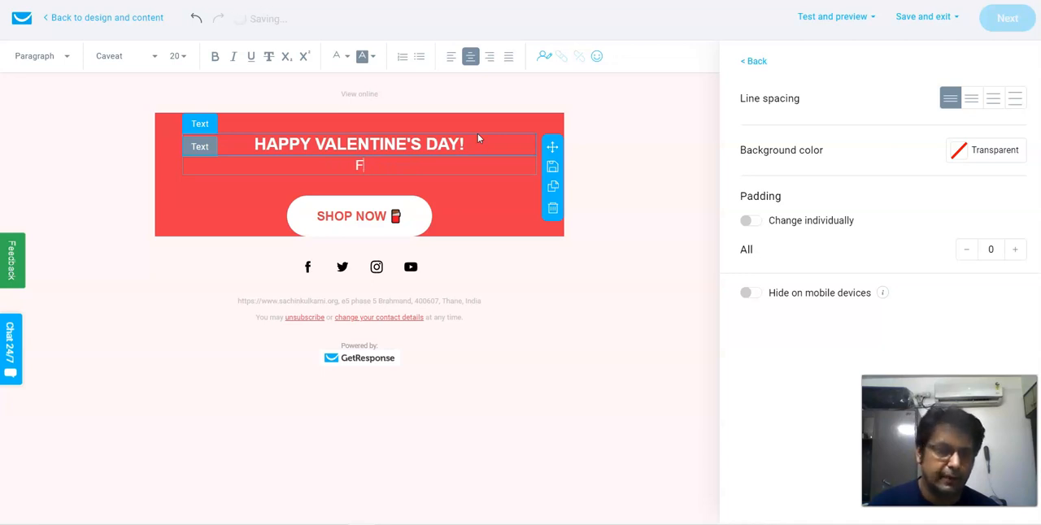
key(BackSpace)
- Write a greeting with the sender's first name, "Hope you are good", "Thanks" and the name again, and delete the "HAPPY VALENTINE'S DAY!" heading
text(H)
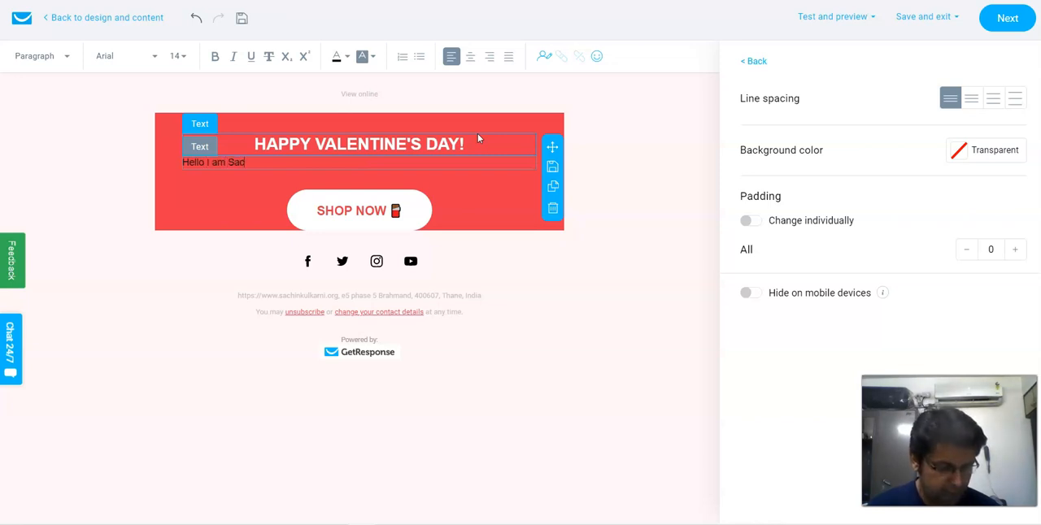
text(ello I am Sachin)
key(Return)
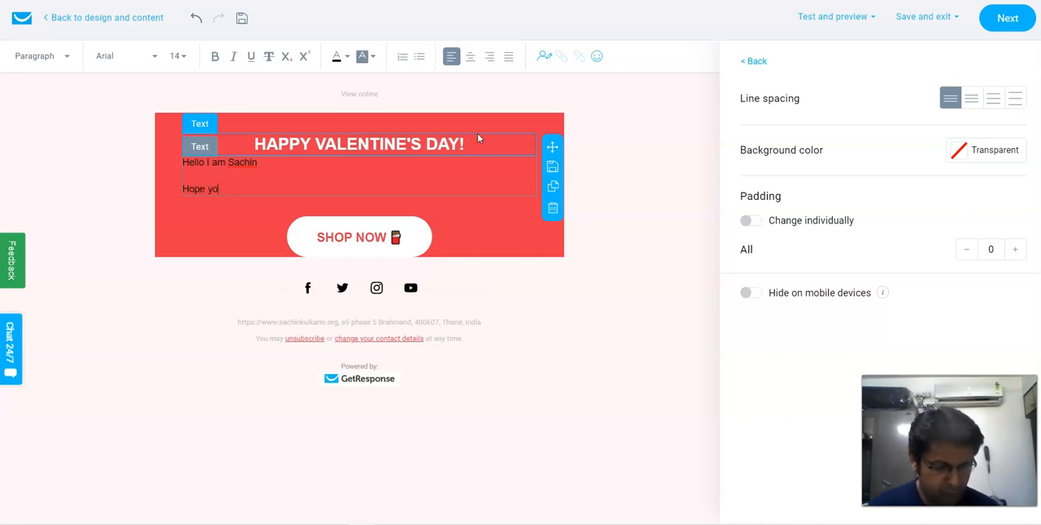
text(Hope you are good)
key(Return)
text(Than)
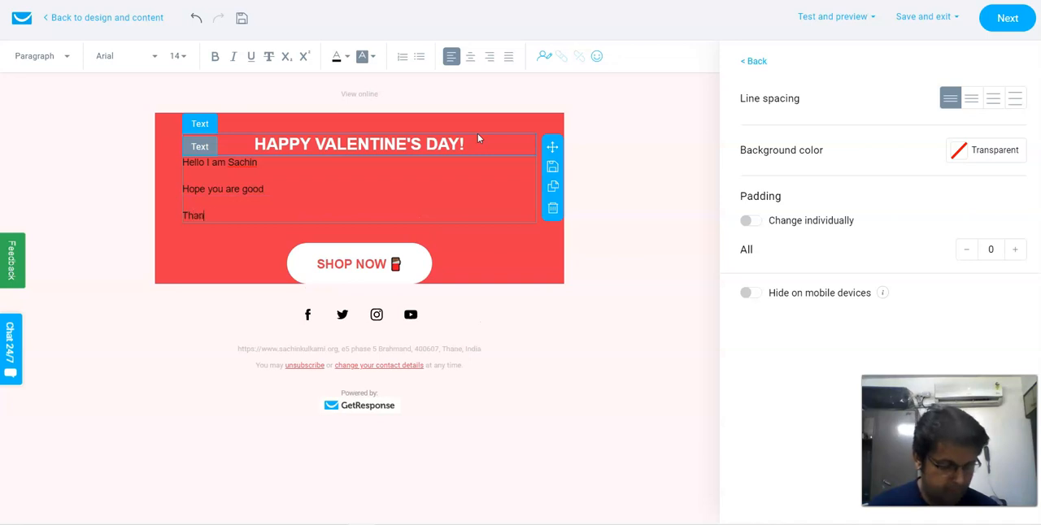
text(ks)
key(Return)
text(Sachin)
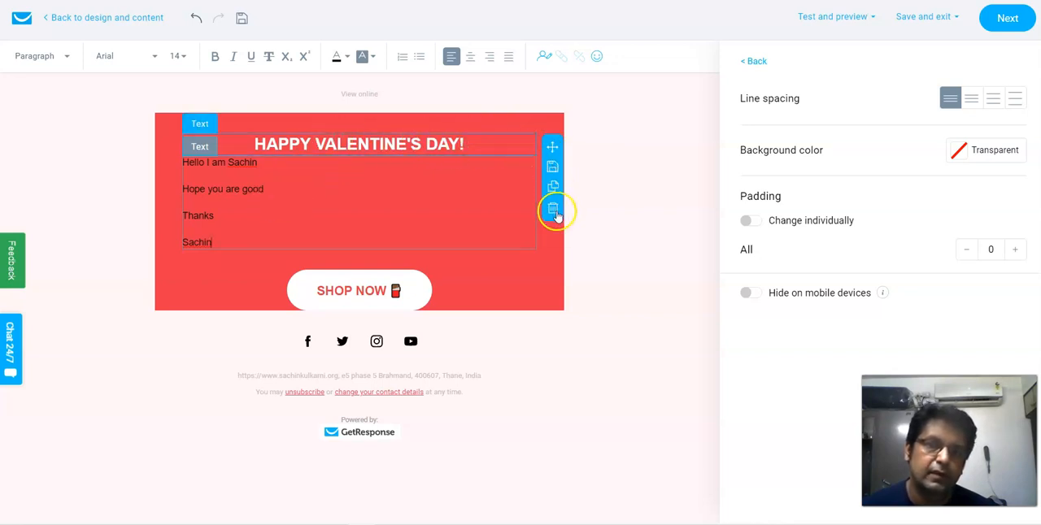
click(554, 212)
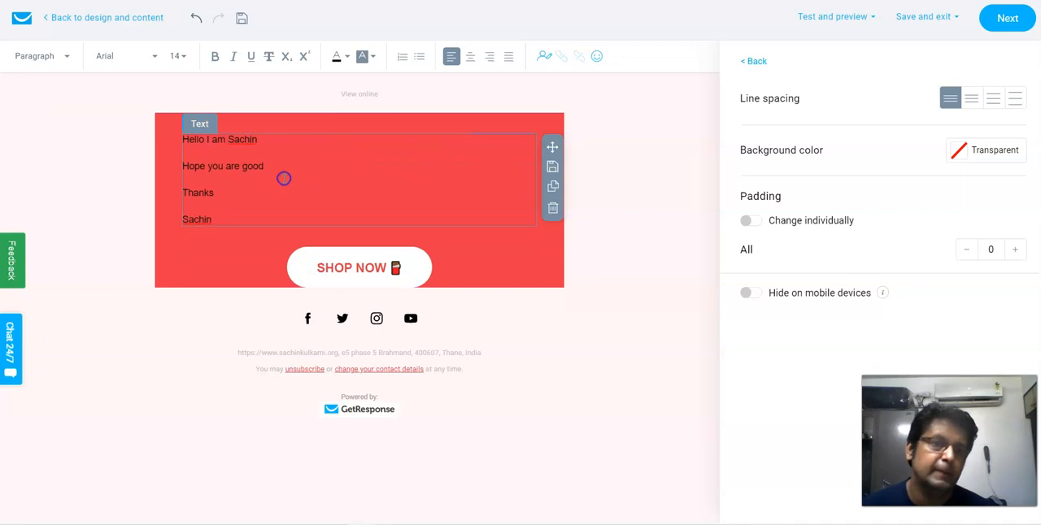
- Format the whole message text in Arial, size 20, in white
key(ctrl+a)
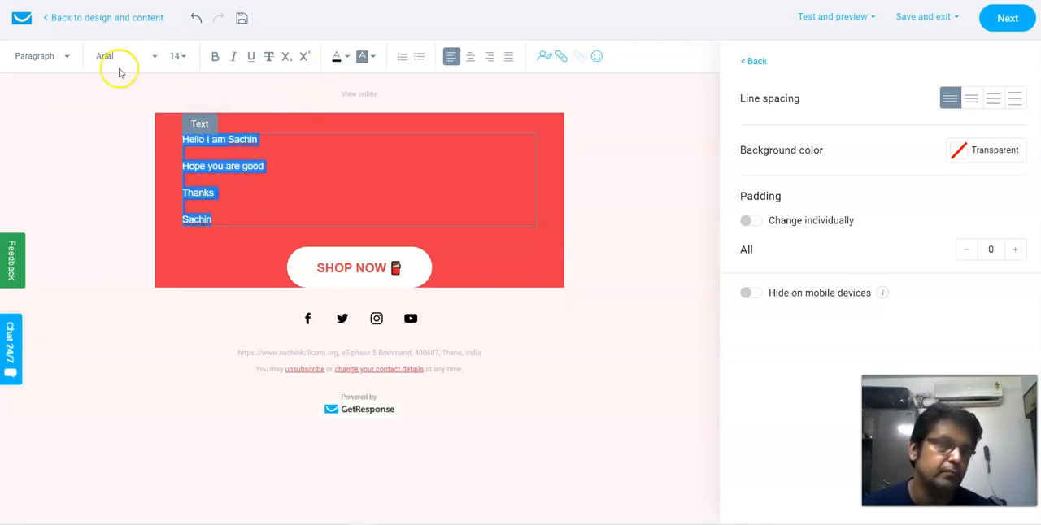
click(155, 63)
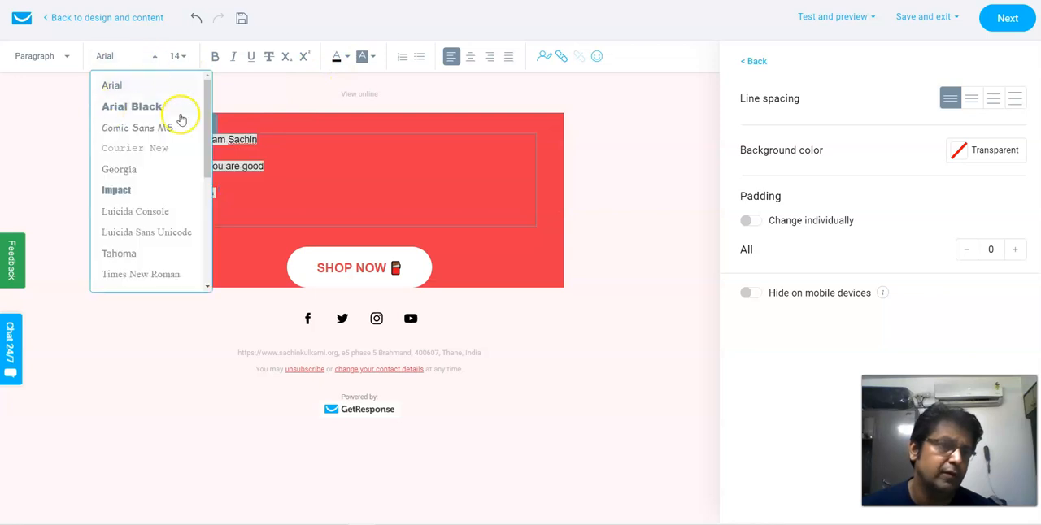
click(113, 85)
click(183, 58)
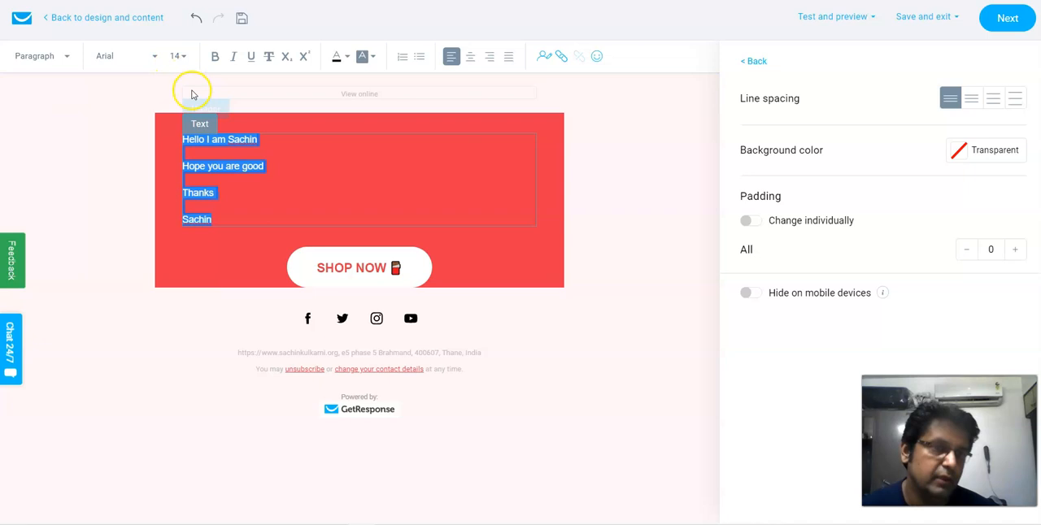
click(185, 59)
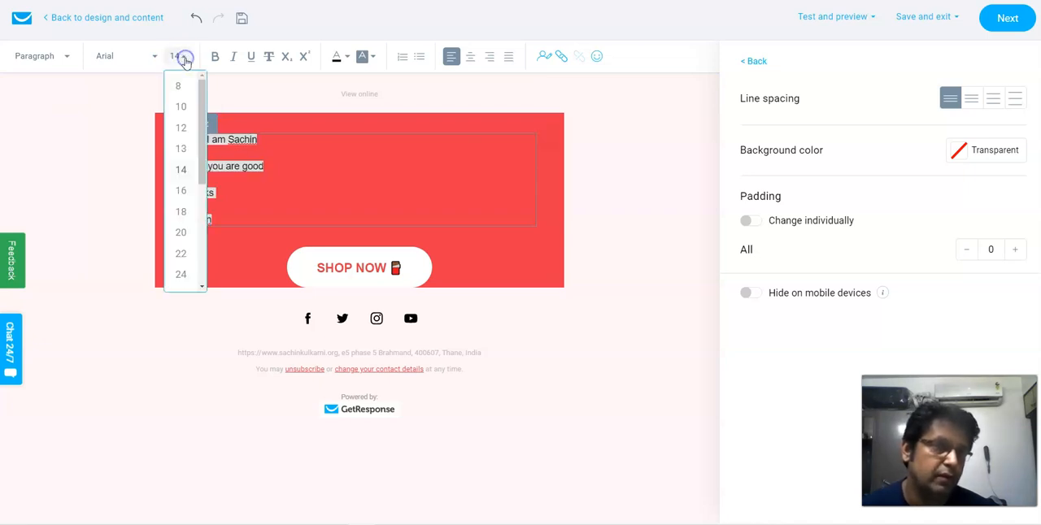
click(179, 235)
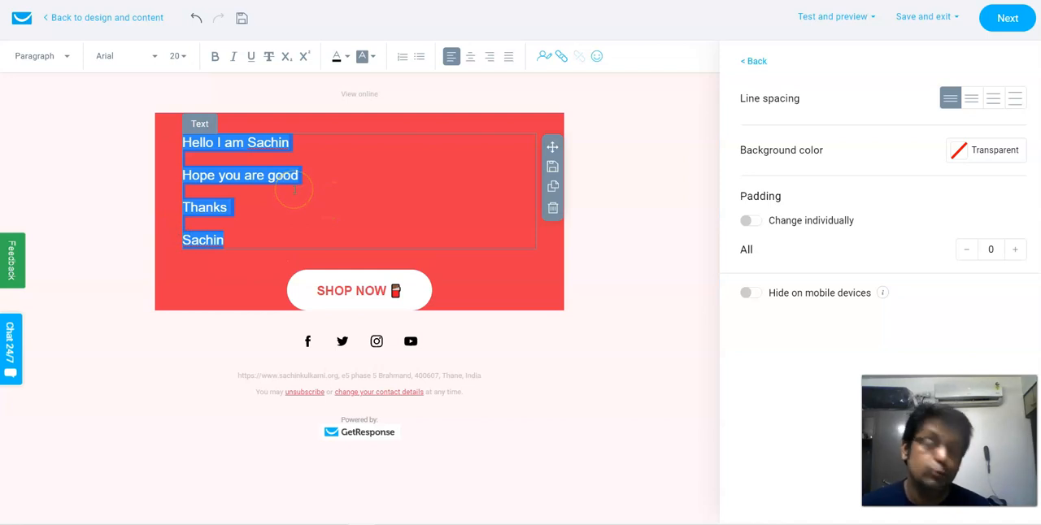
click(346, 59)
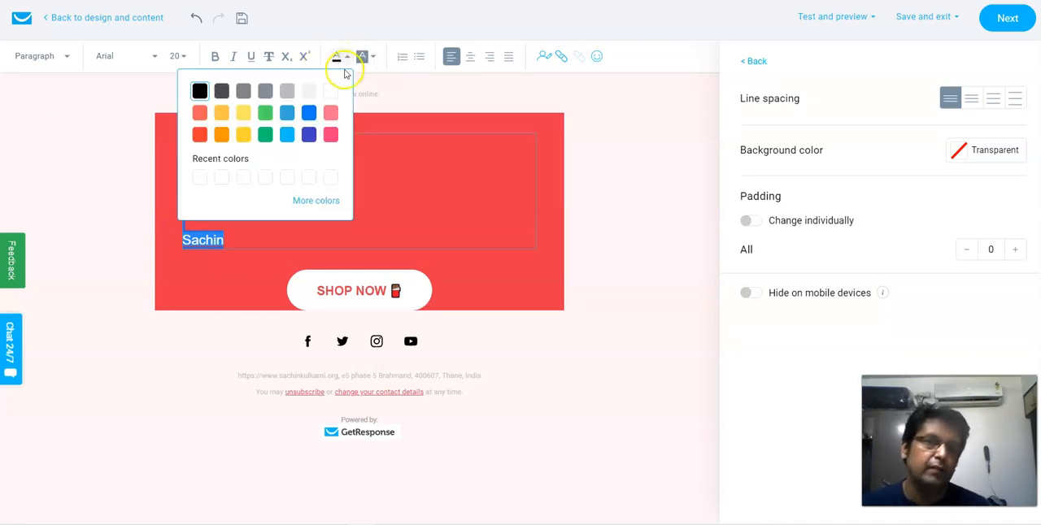
click(331, 91)
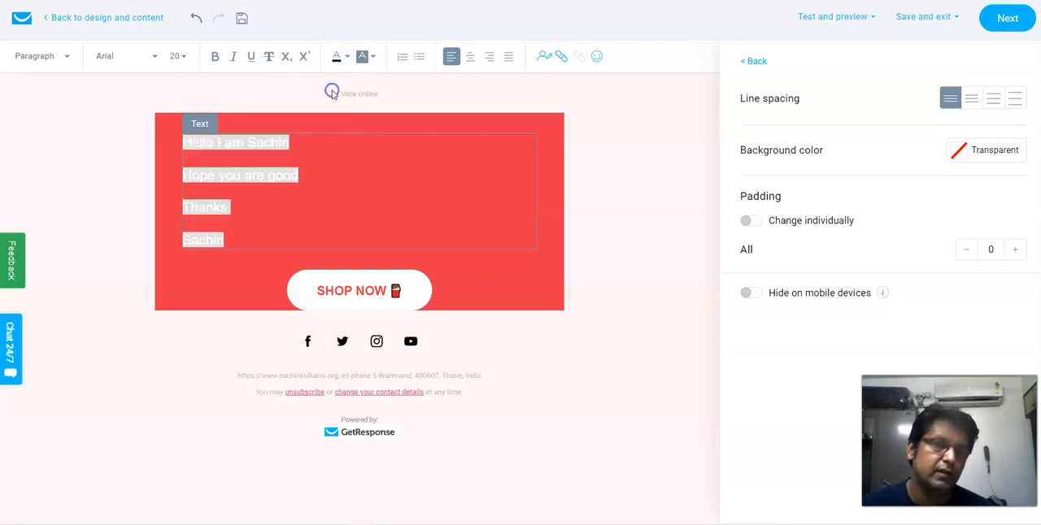
click(401, 162)
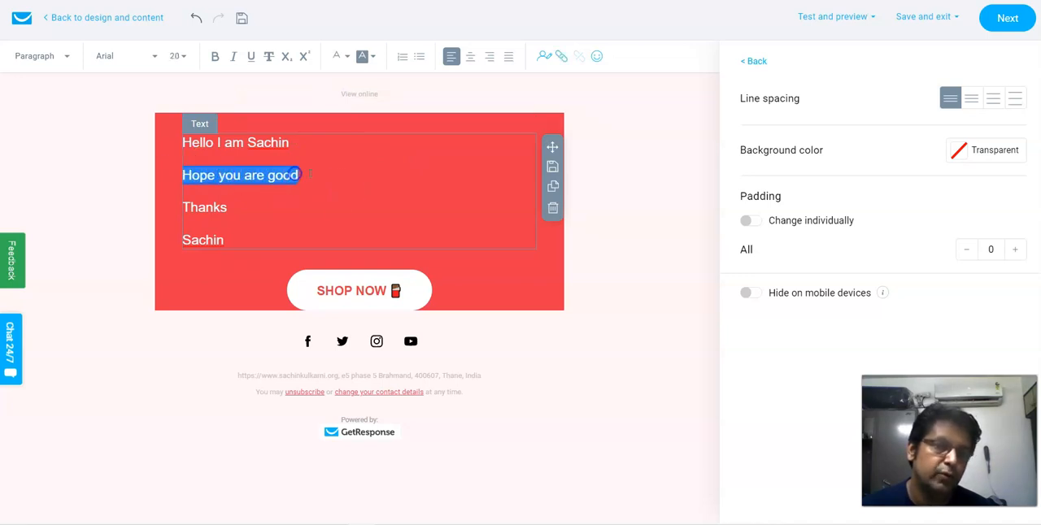
- Link the line "Hope you are good" to the suggested web address ending in /smashmycampaigns
click(564, 59)
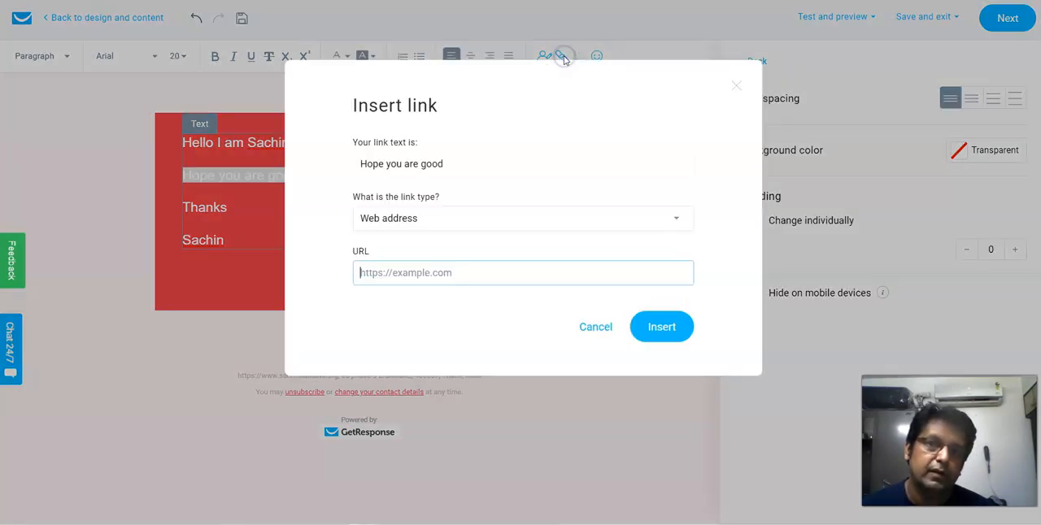
click(407, 272)
click(485, 304)
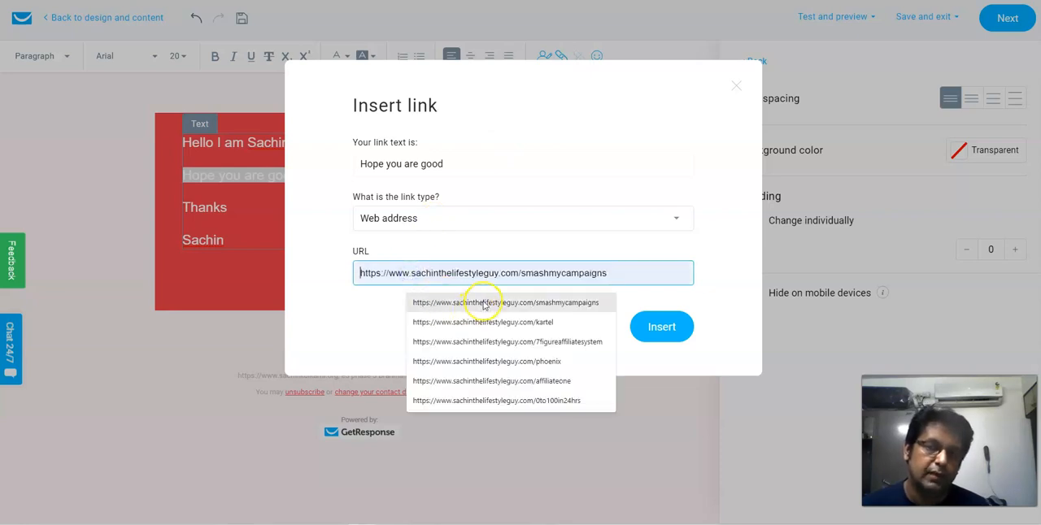
click(662, 326)
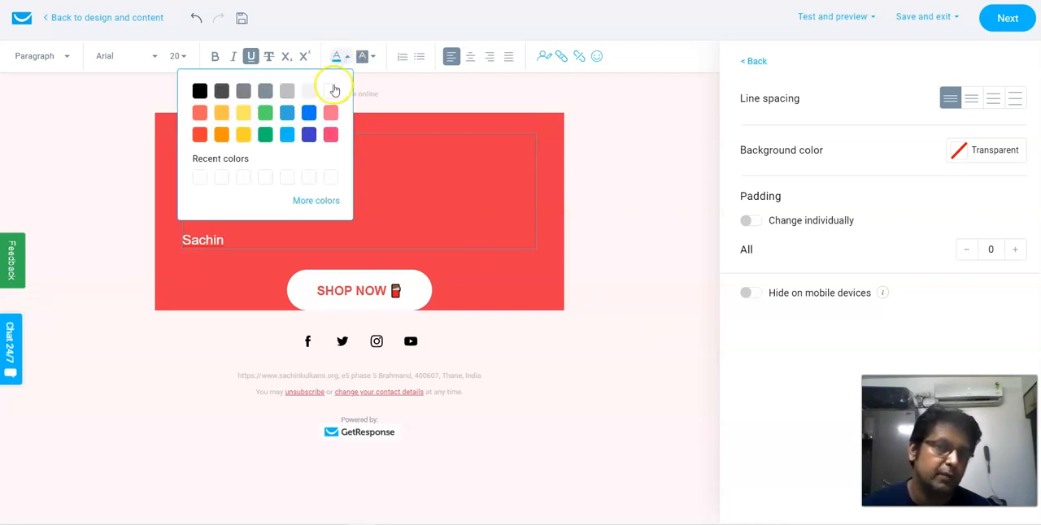
- Change the colour of the "Hope you are good" link to the custom blue #0847E2
click(322, 200)
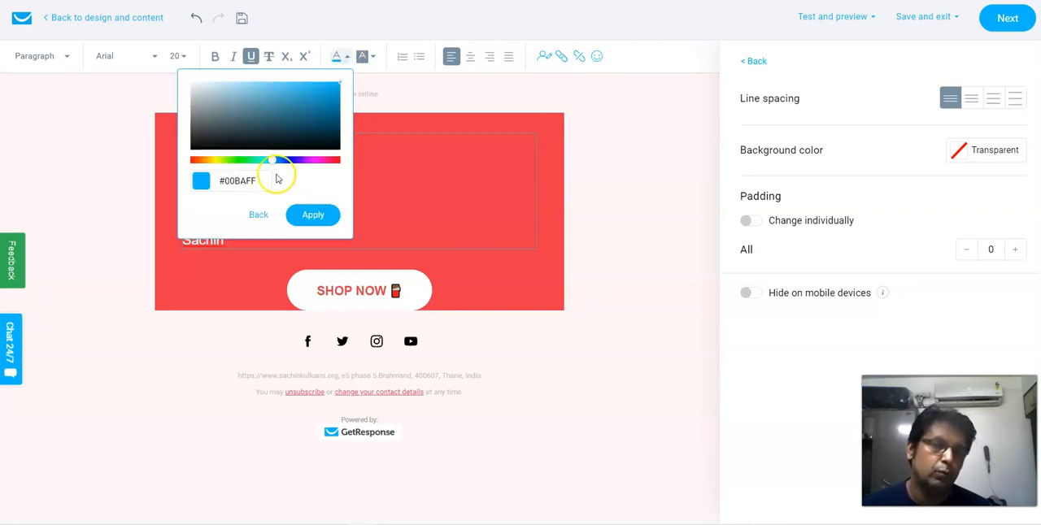
drag(275, 161, 283, 161)
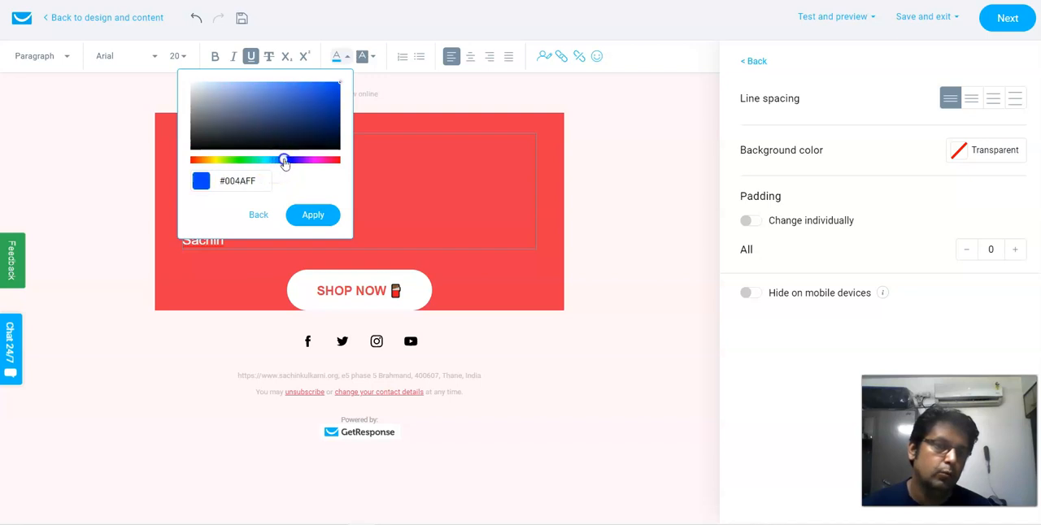
click(334, 89)
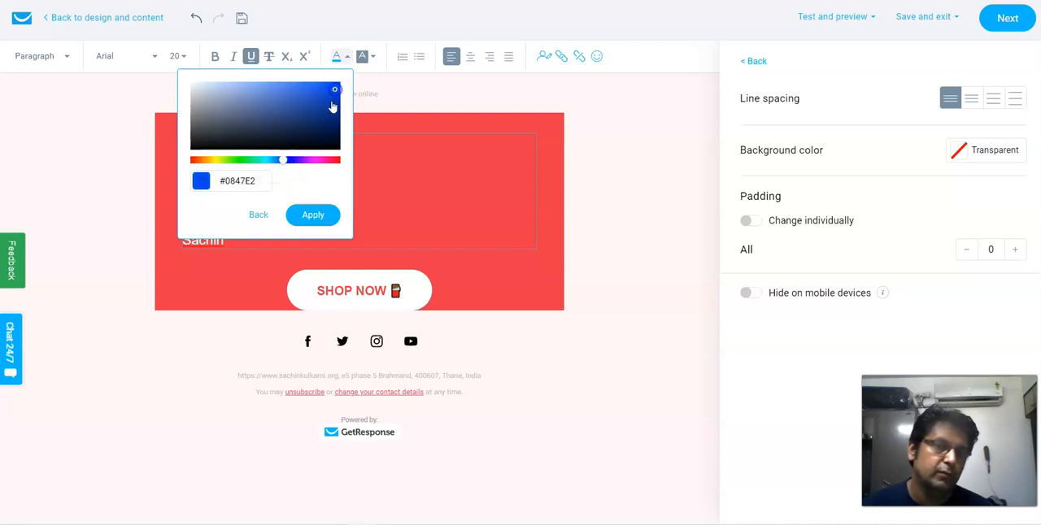
click(313, 215)
click(363, 207)
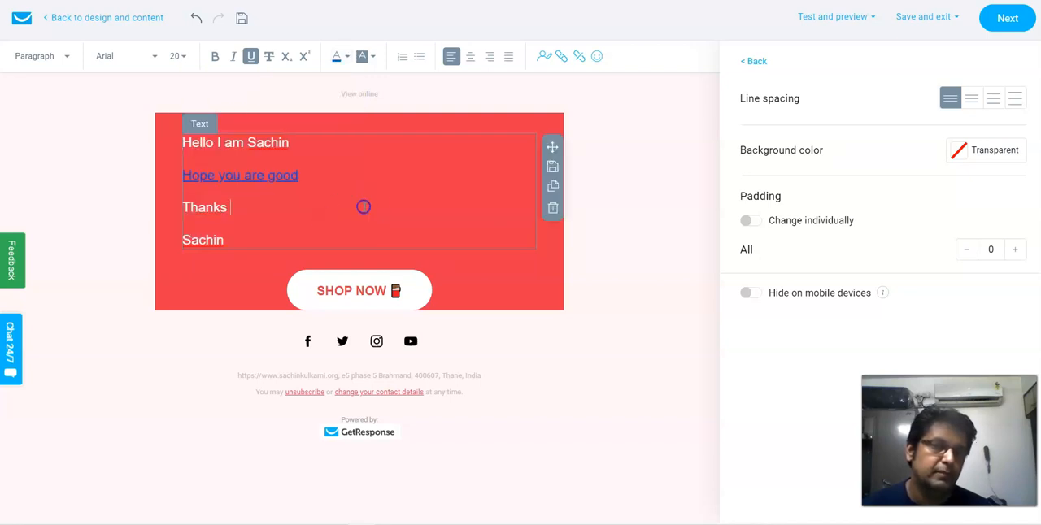
click(301, 176)
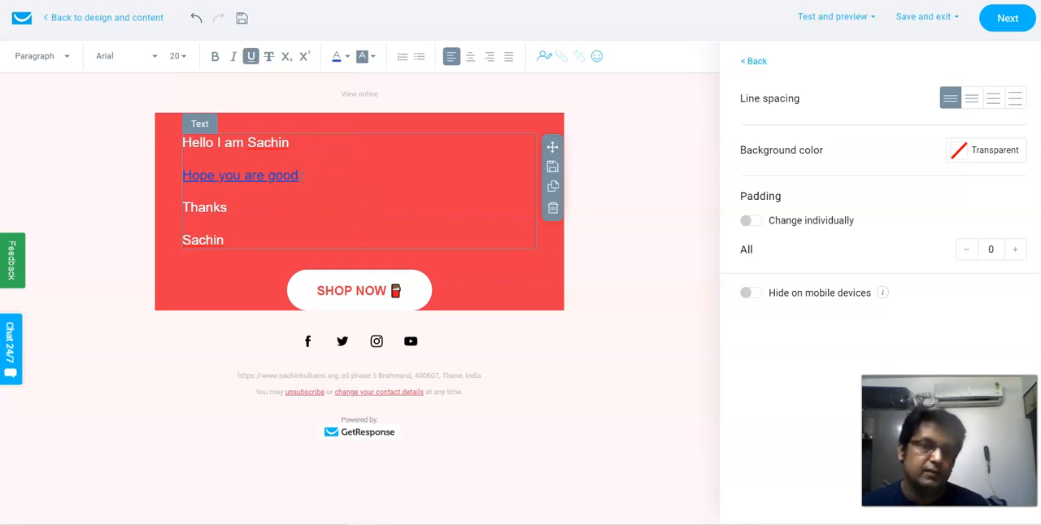
- Set the SHOP NOW button's text to "Click here for Instant Access" and its URL to the suggested address ending in /smashmycampaigns
click(364, 294)
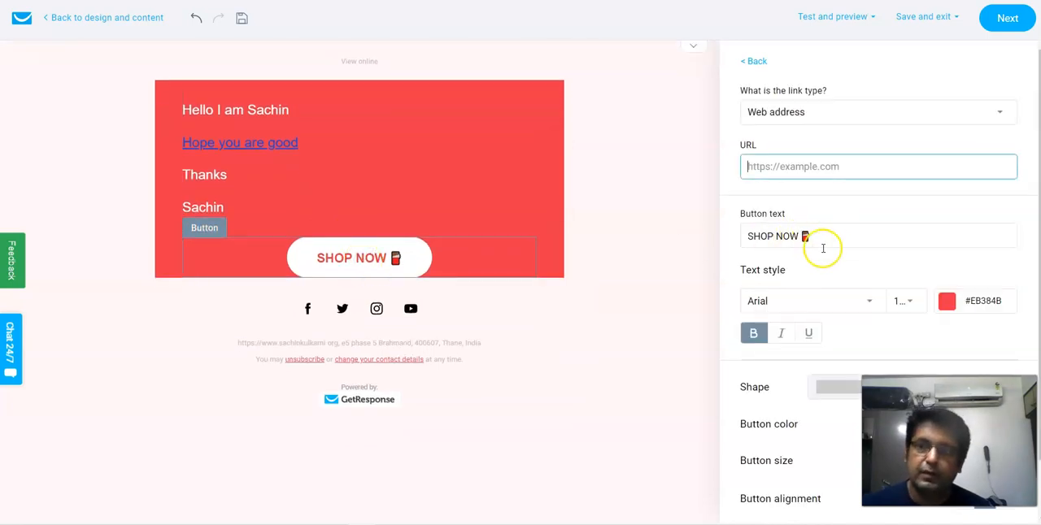
drag(814, 236, 755, 234)
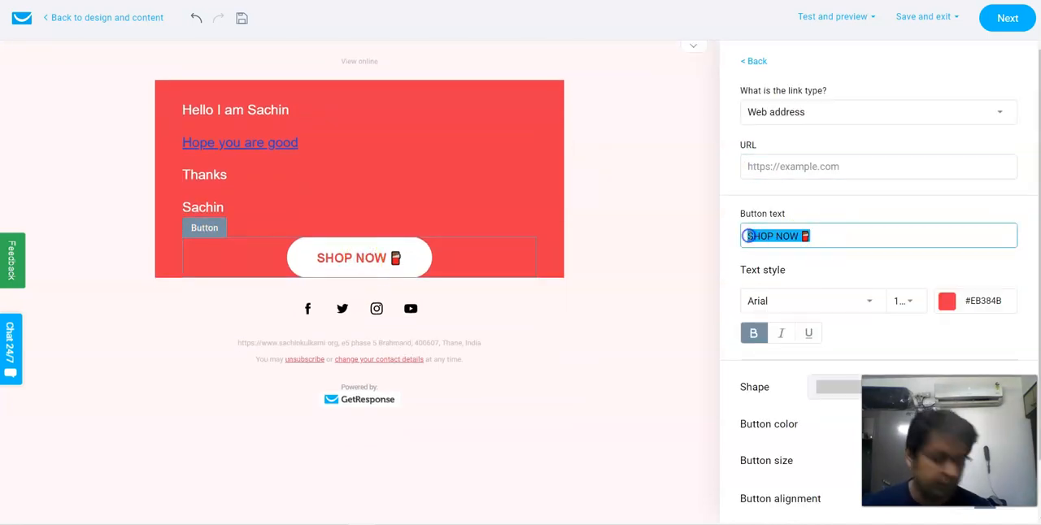
text(C)
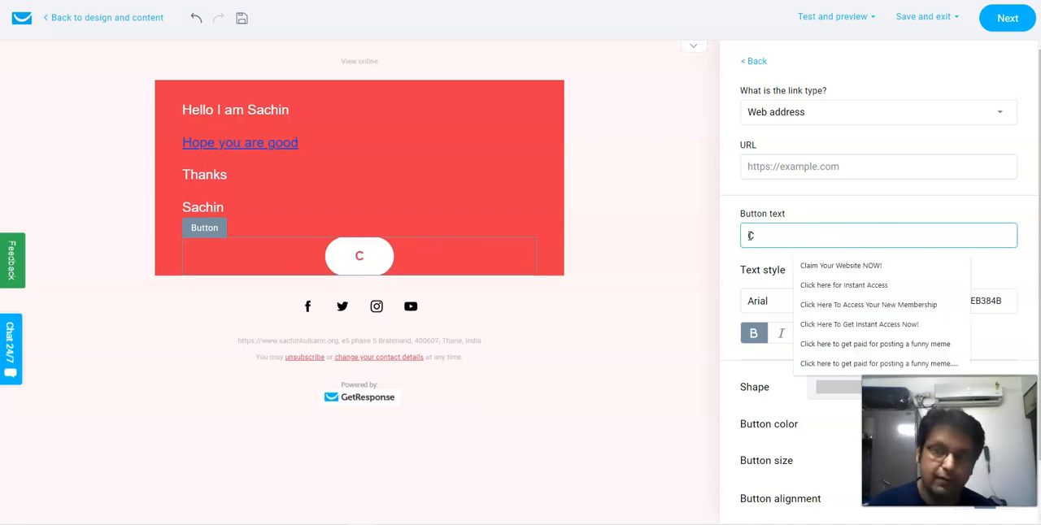
text(lic)
click(817, 264)
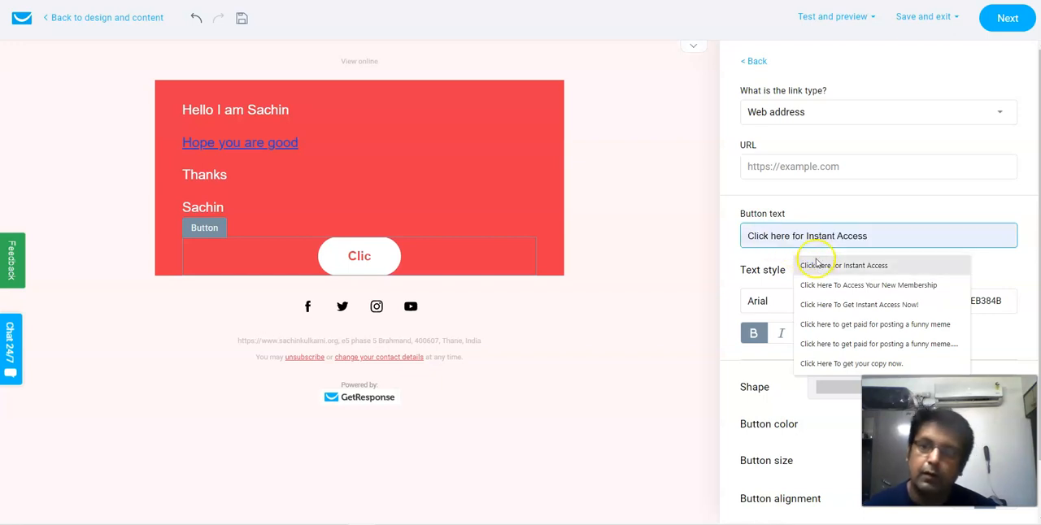
click(800, 167)
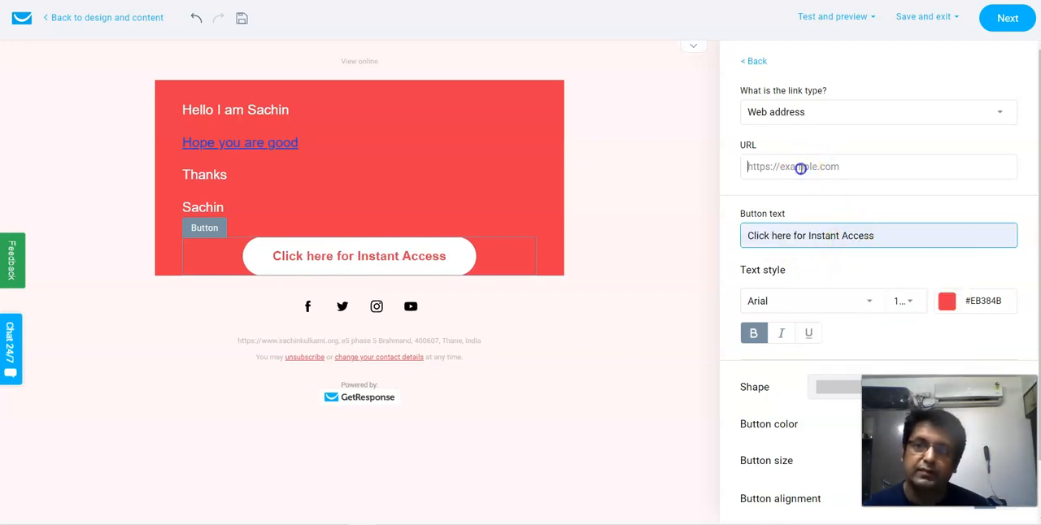
click(855, 195)
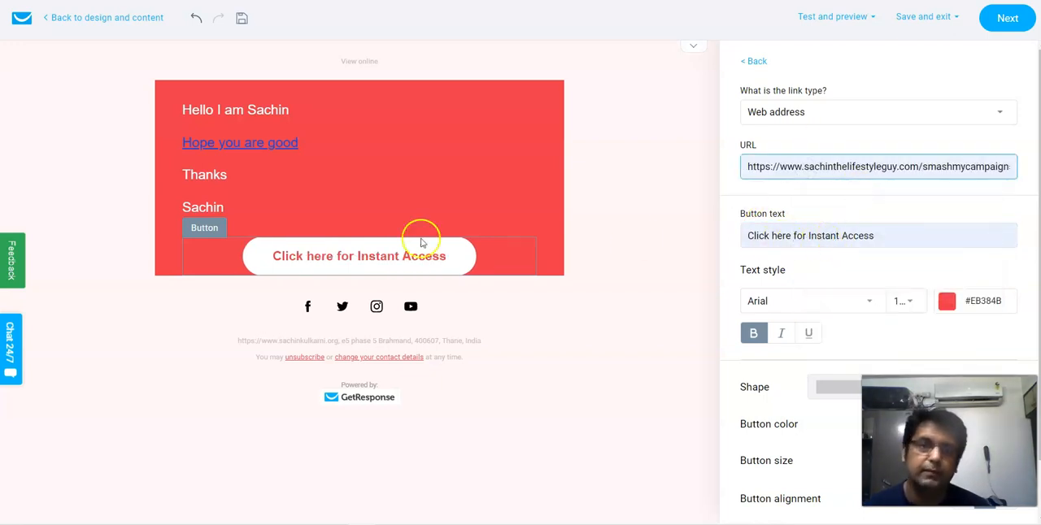
- Change the text colour of the "Click here for Instant Access" button to the green #4CD964
click(948, 303)
click(930, 362)
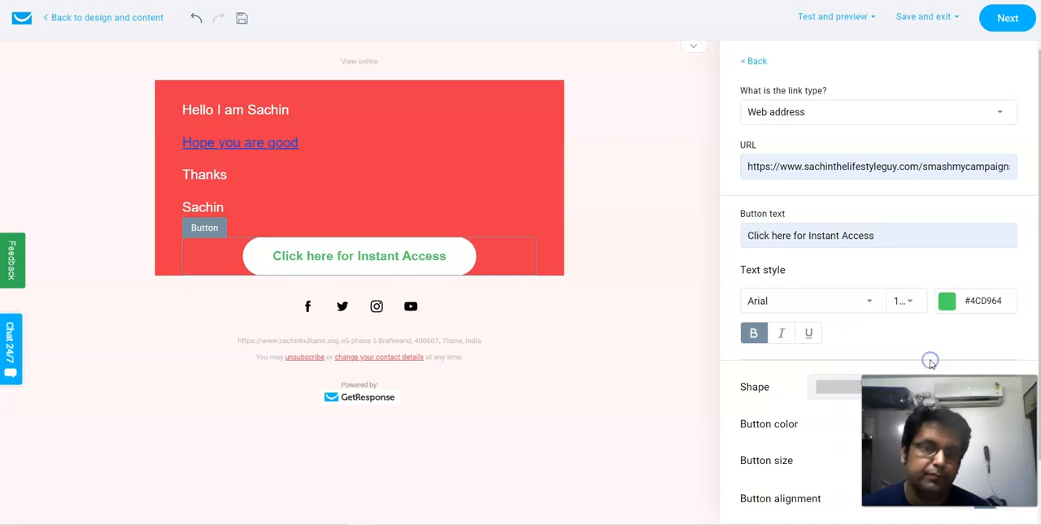
scroll(864, 305, down, 1)
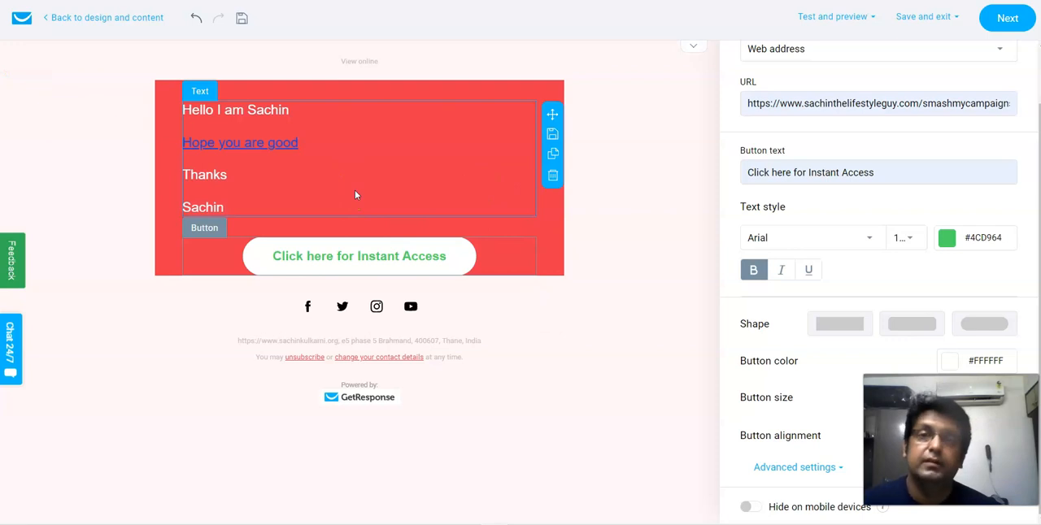
- Run the spam check on the message and send a test message to the sender's Gmail address
click(829, 18)
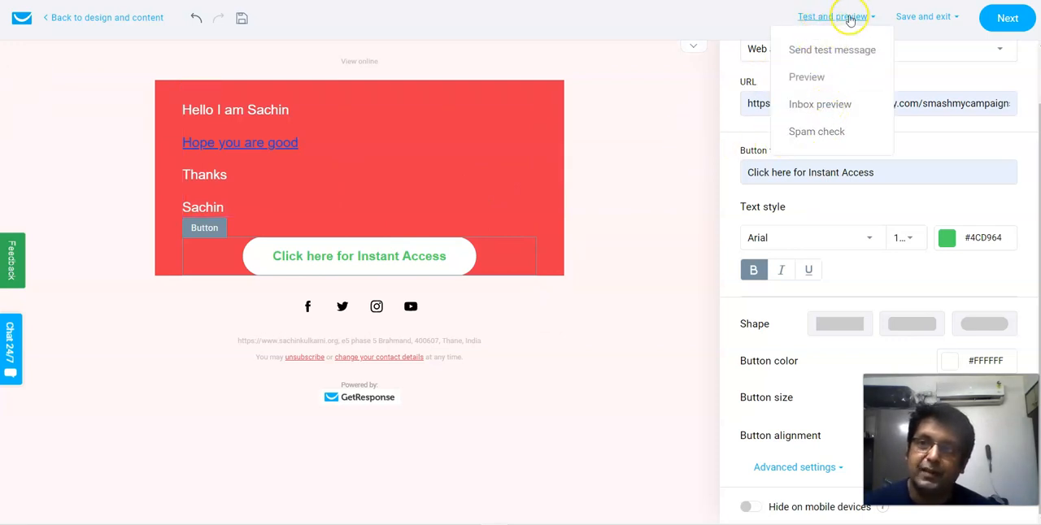
click(823, 133)
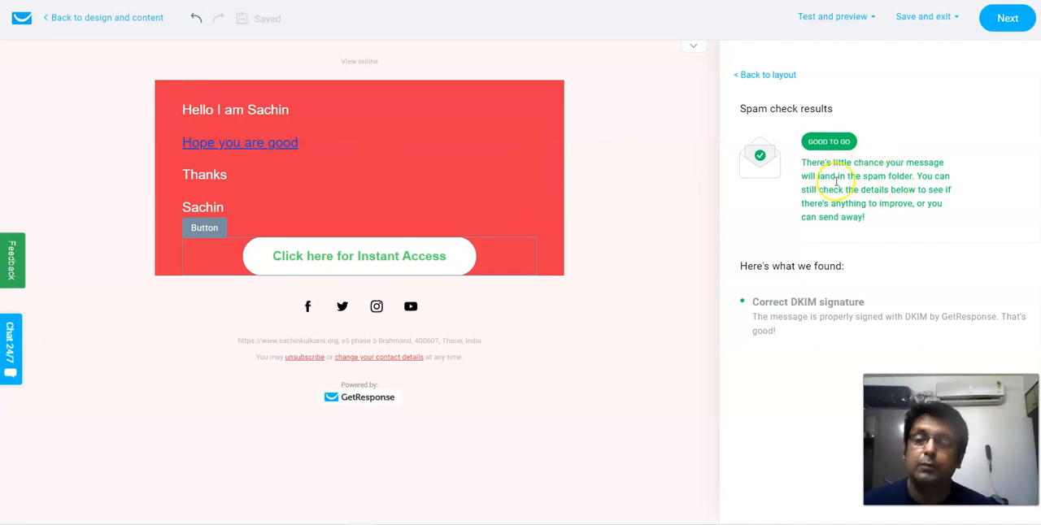
click(838, 17)
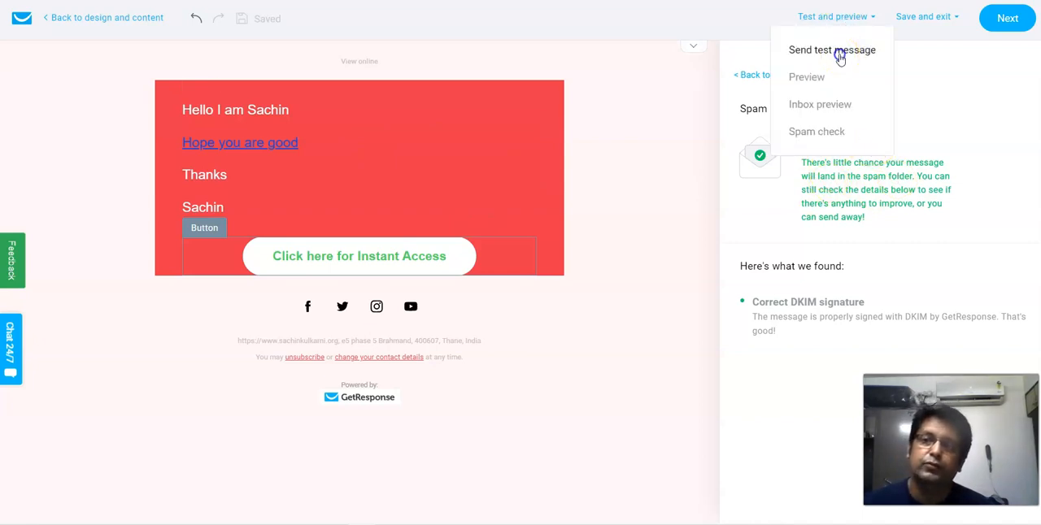
click(840, 54)
click(535, 184)
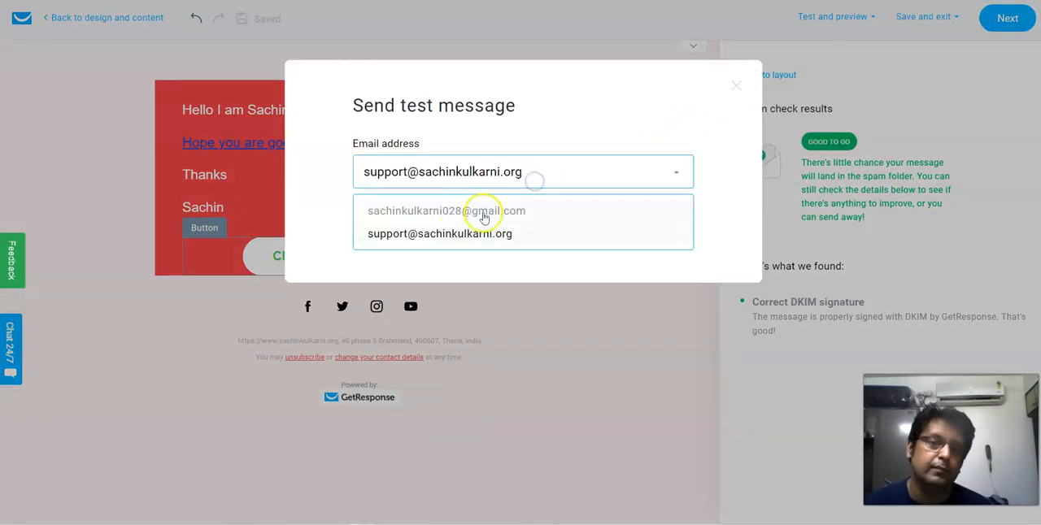
click(463, 212)
click(615, 242)
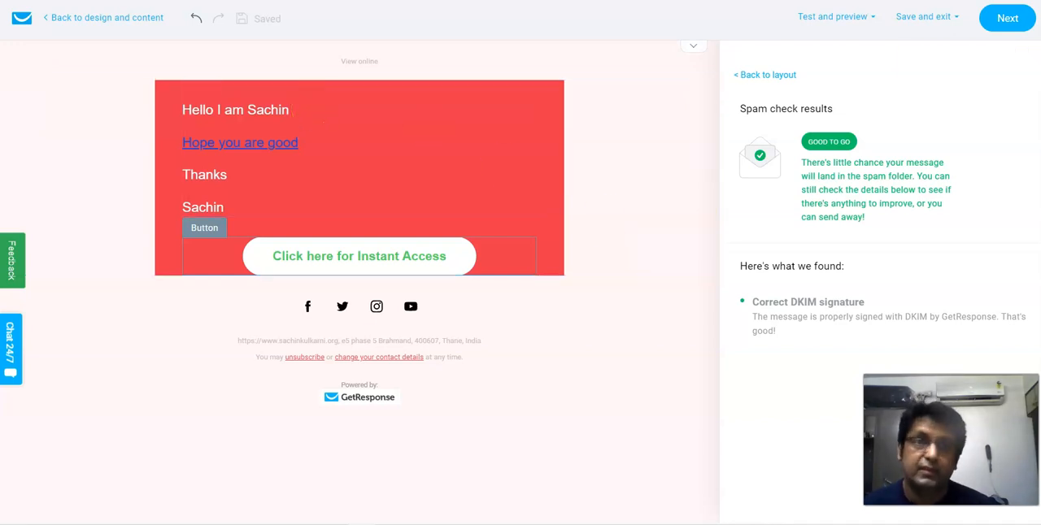
- Switch to Gmail, open the "Hello" test email among the promotions, and try its "Click here for Instant Access" button
key(ctrl+Tab)
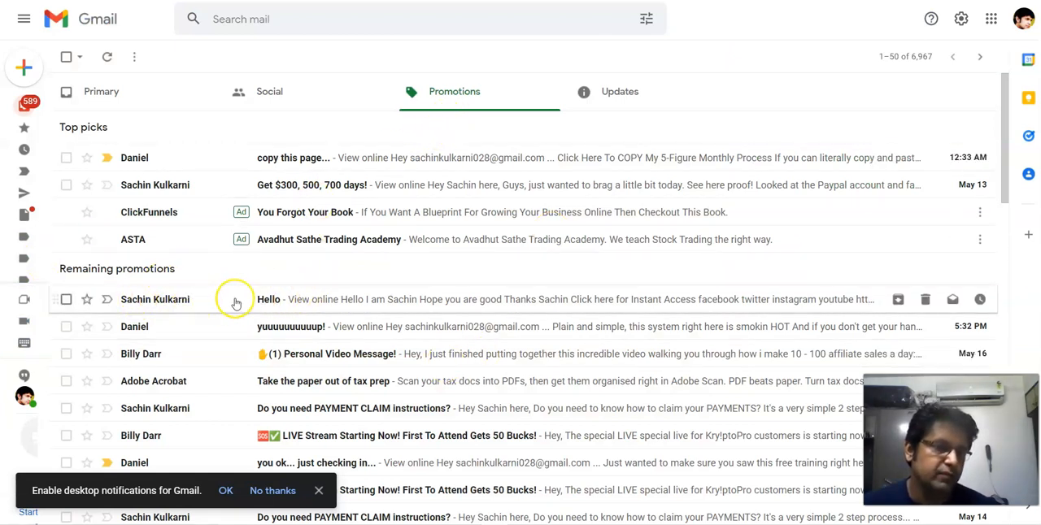
click(266, 303)
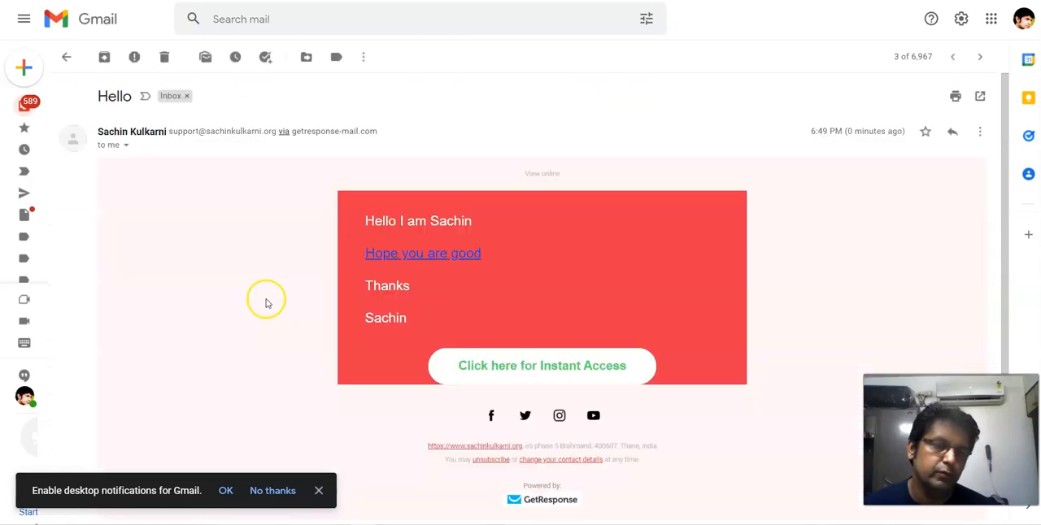
scroll(337, 226, down, 2)
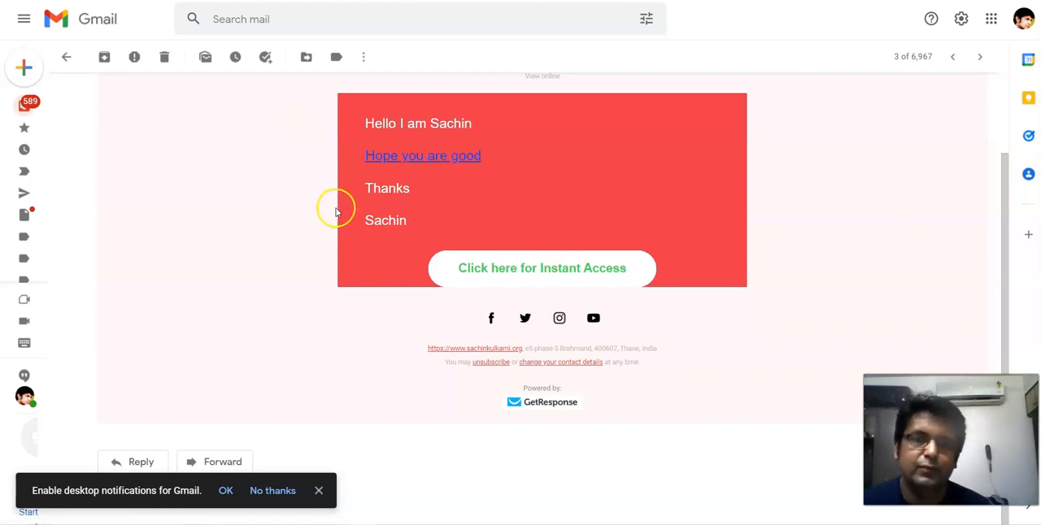
scroll(336, 210, up, 2)
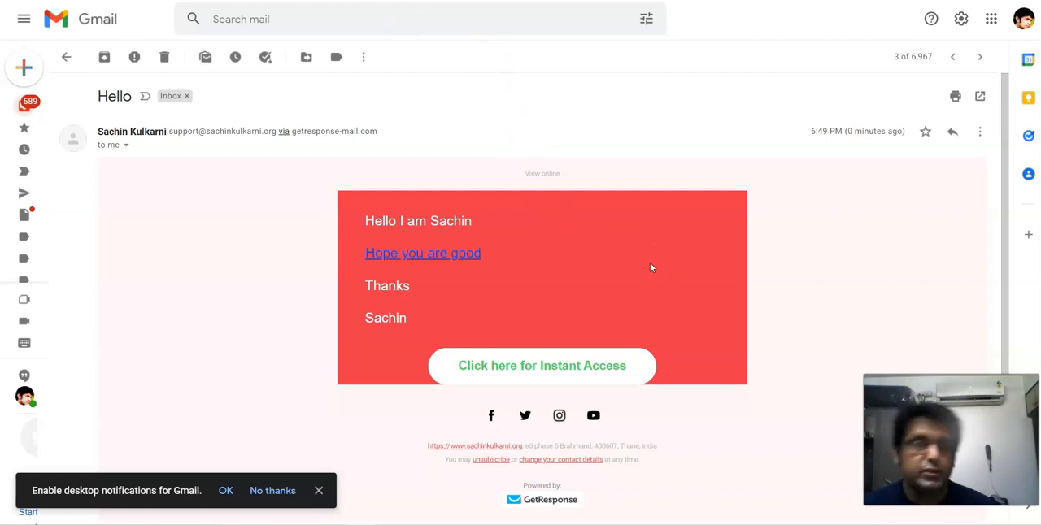
click(557, 374)
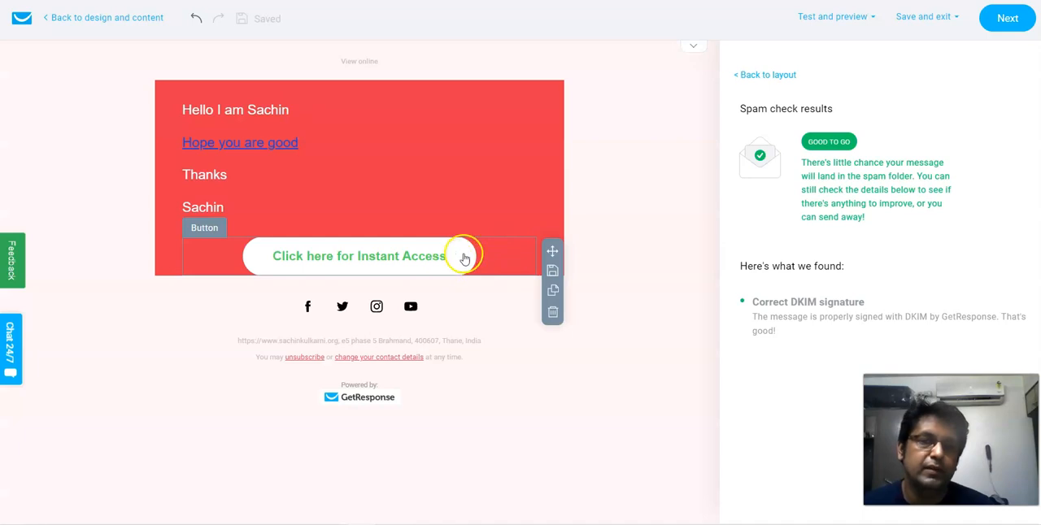
- Return to the "1 Email Follow Up" autoresponder settings and review its schedule, sender, subject line, design and tracking sections
click(1008, 23)
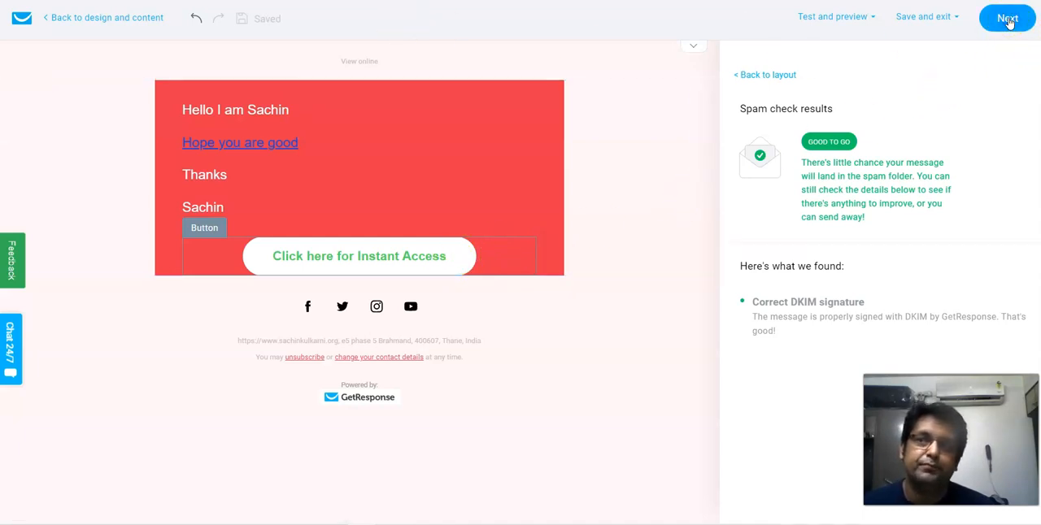
click(65, 17)
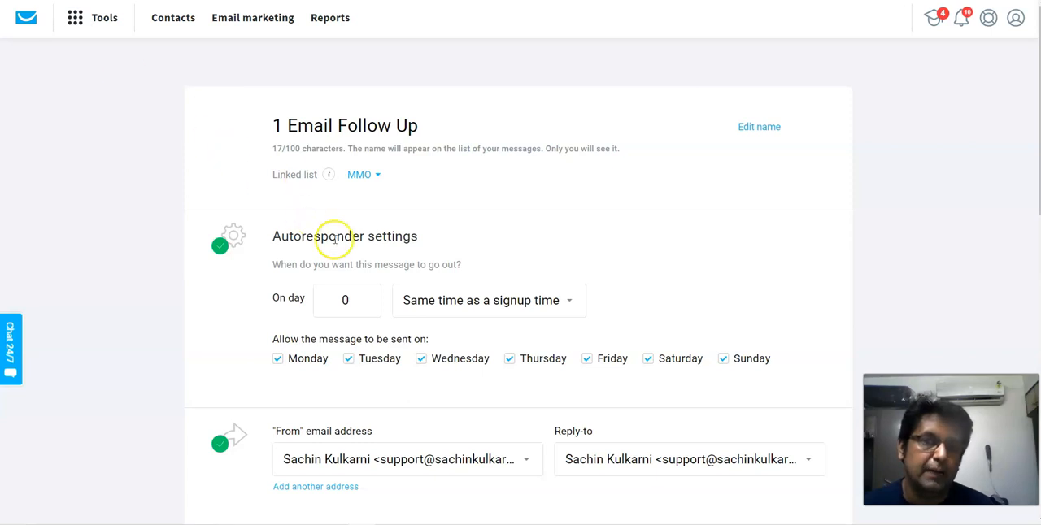
scroll(364, 275, down, 7)
scroll(364, 275, down, 2)
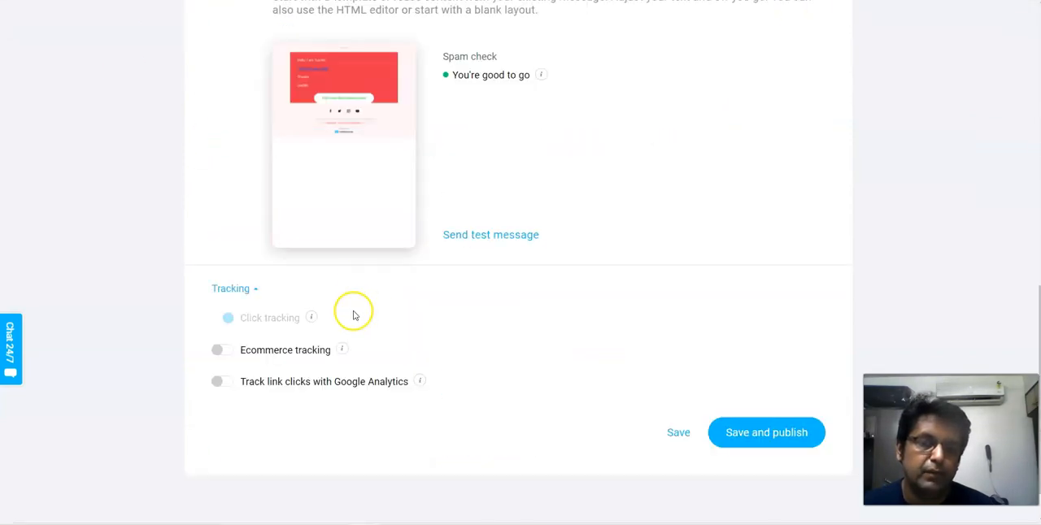
scroll(399, 217, up, 2)
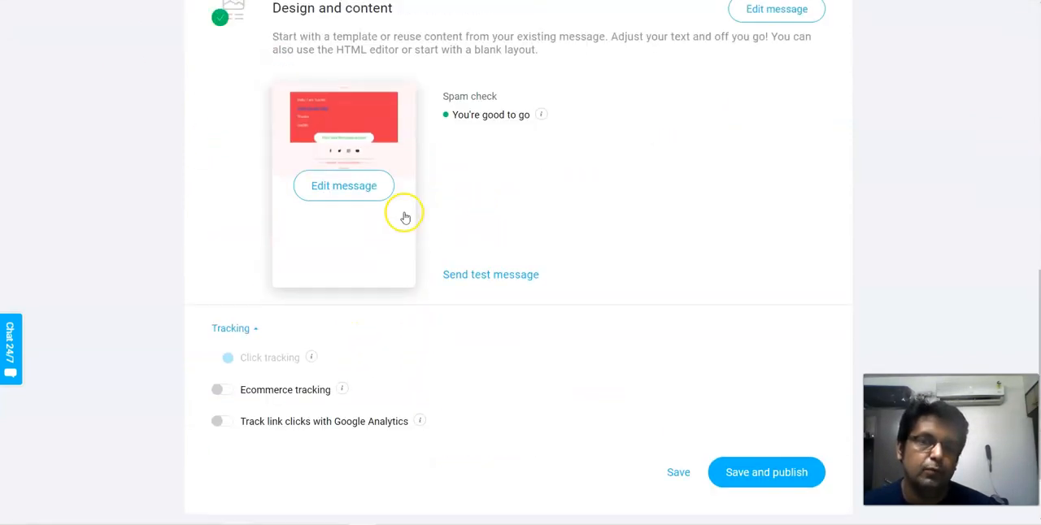
scroll(402, 318, down, 3)
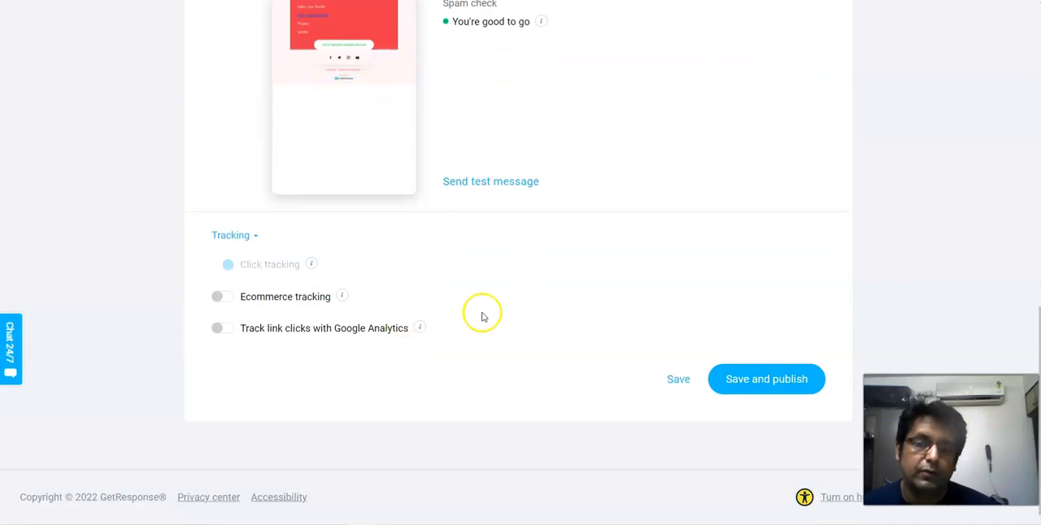
click(753, 386)
scroll(390, 333, up, 10)
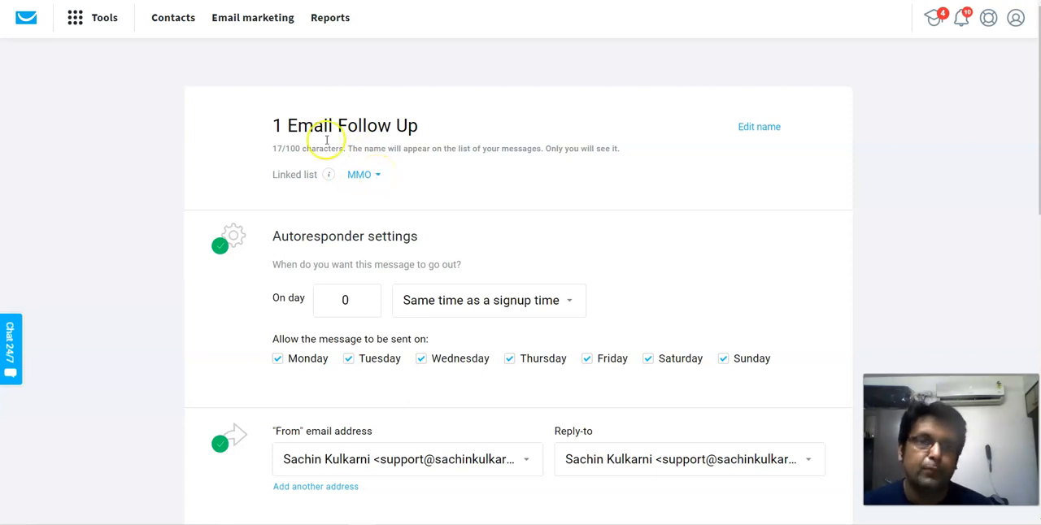
scroll(307, 335, down, 1)
scroll(704, 435, down, 7)
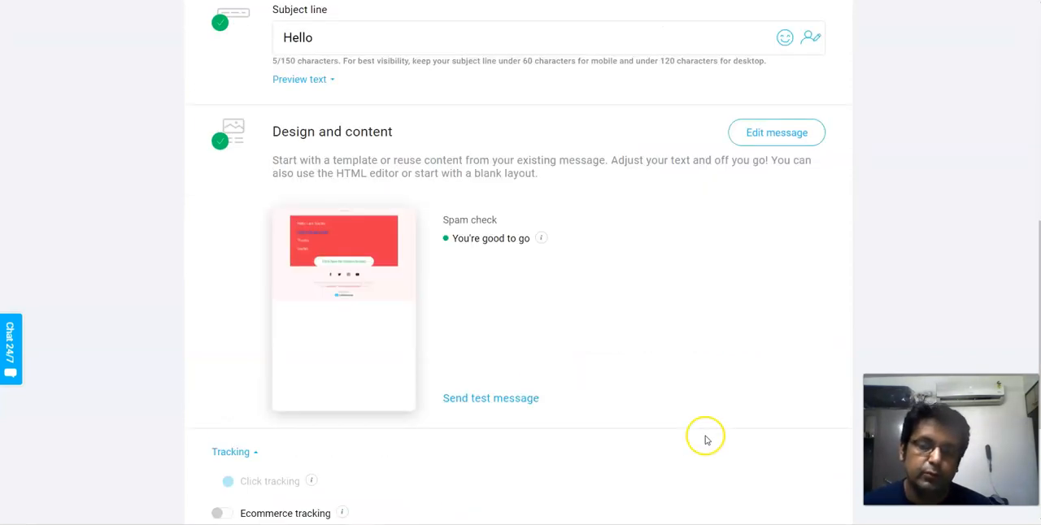
scroll(748, 448, down, 3)
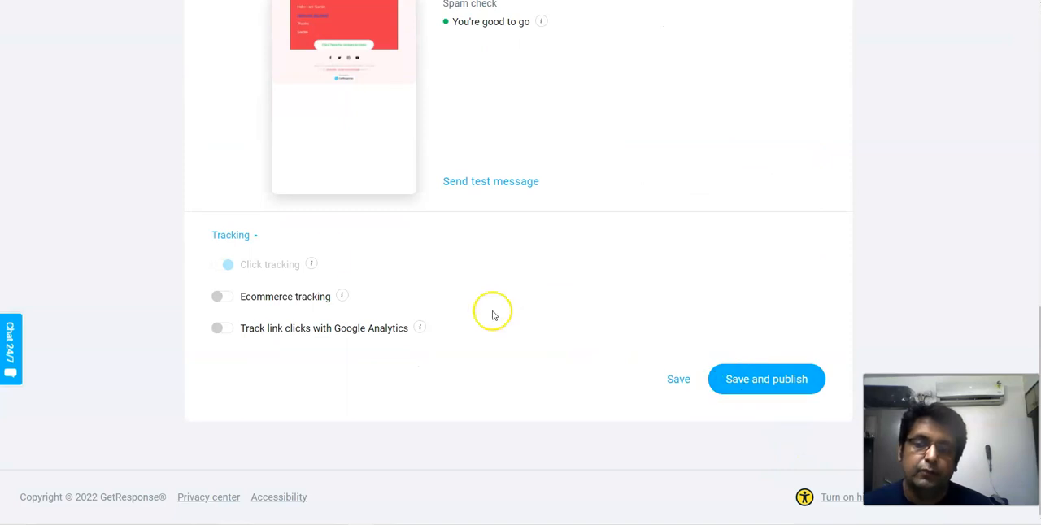
scroll(328, 258, up, 4)
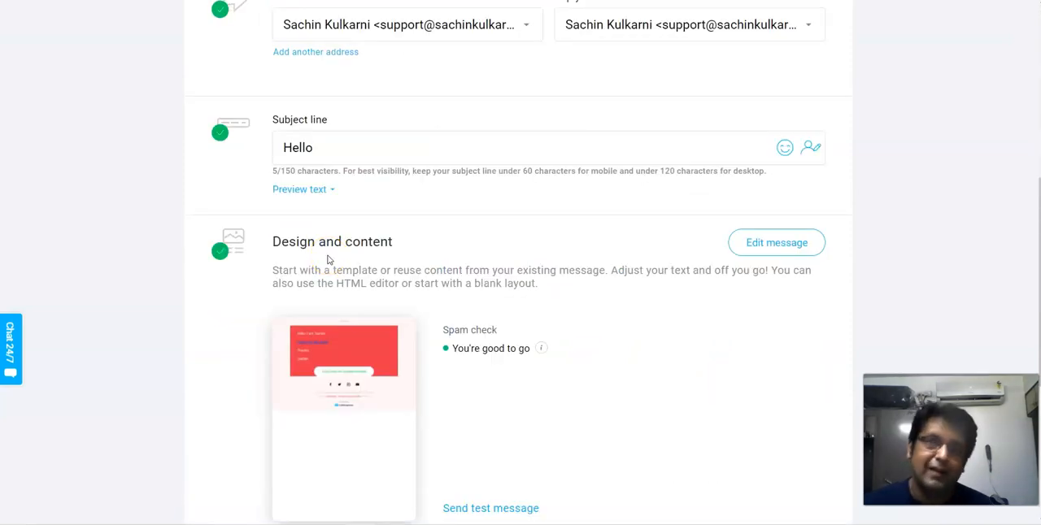
scroll(249, 140, up, 5)
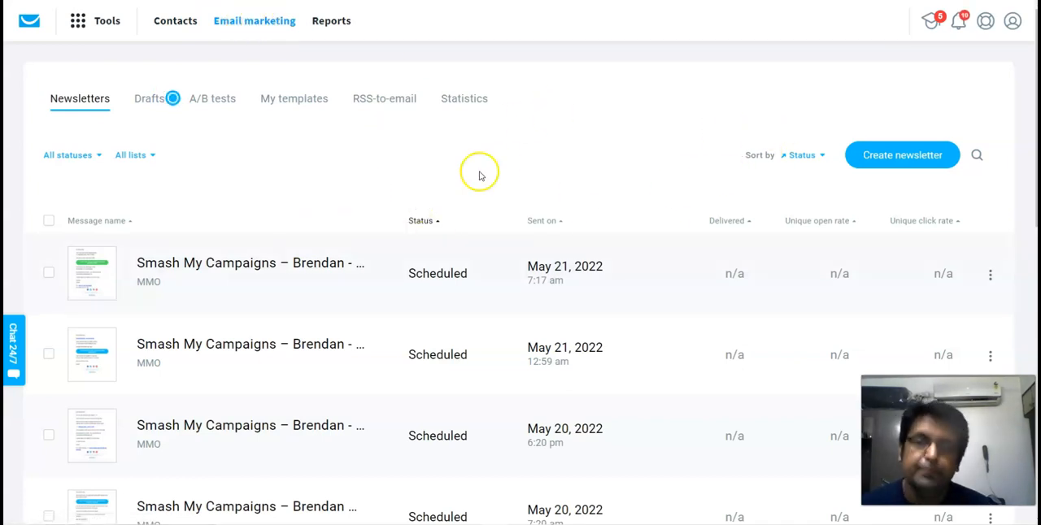
- Create a newsletter and name it "Kartel", the product creator's full name and "Hello", separated by hyphens
click(901, 162)
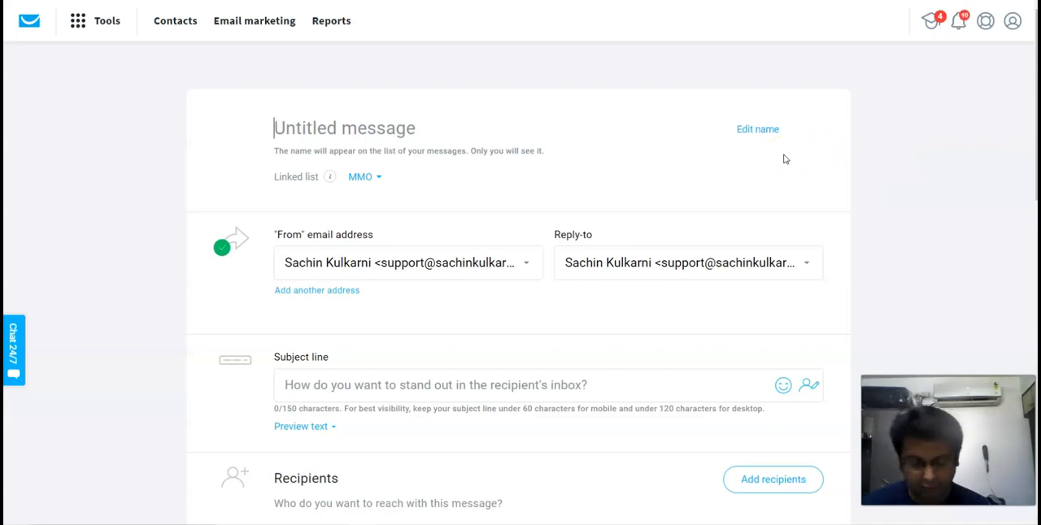
text(Offer)
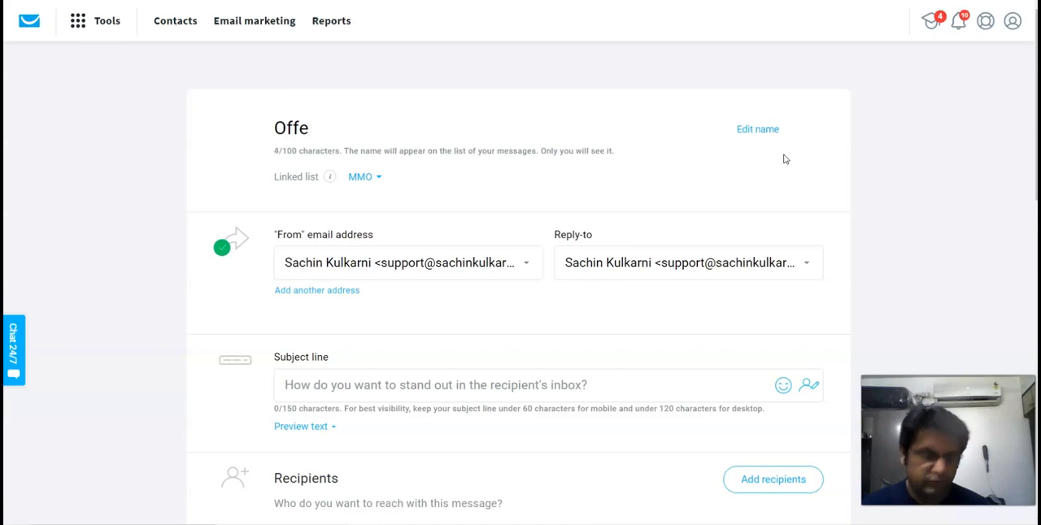
key(BackSpace)
key(BackSpace)
key(BackSpace)
key(BackSpace)
text(Kar)
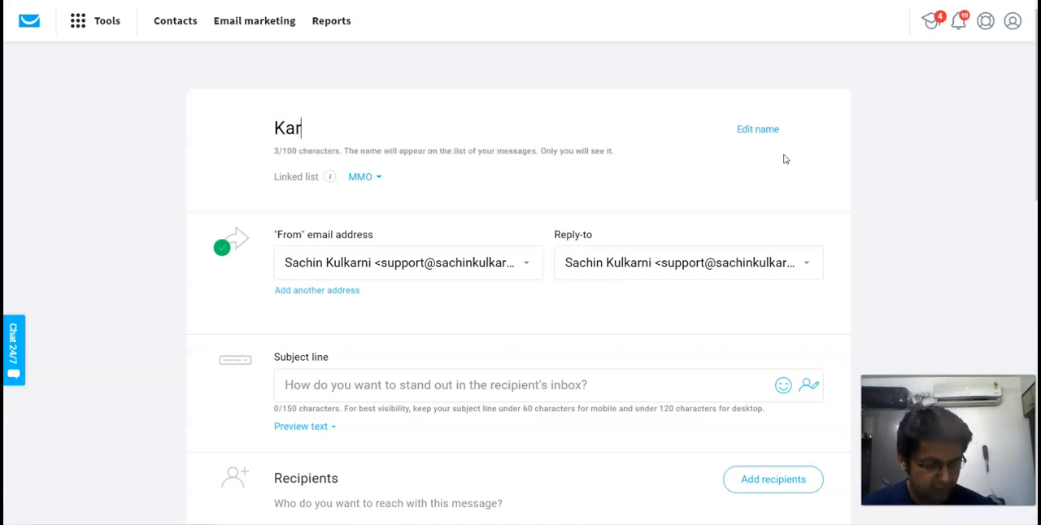
text(tel -)
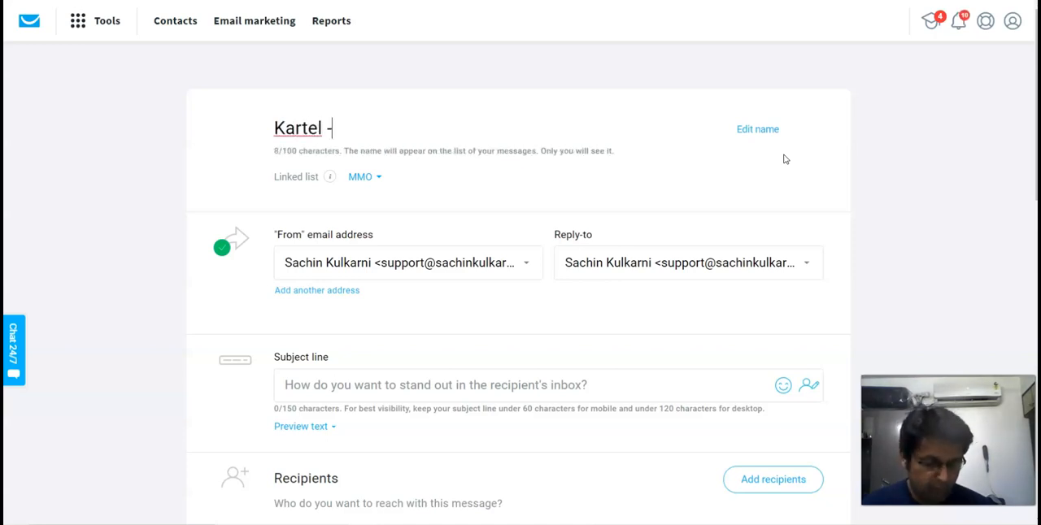
text( Brendan Mace -)
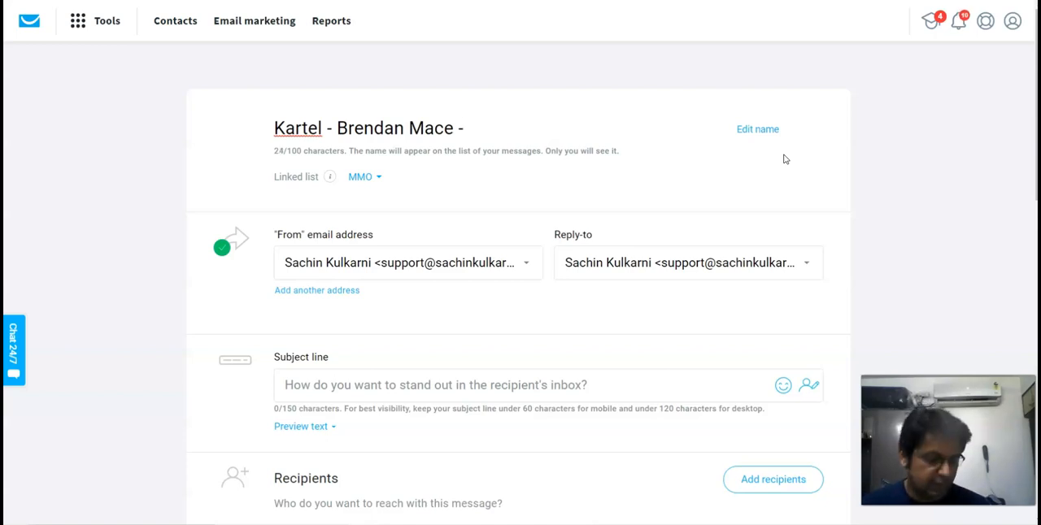
text(Hello)
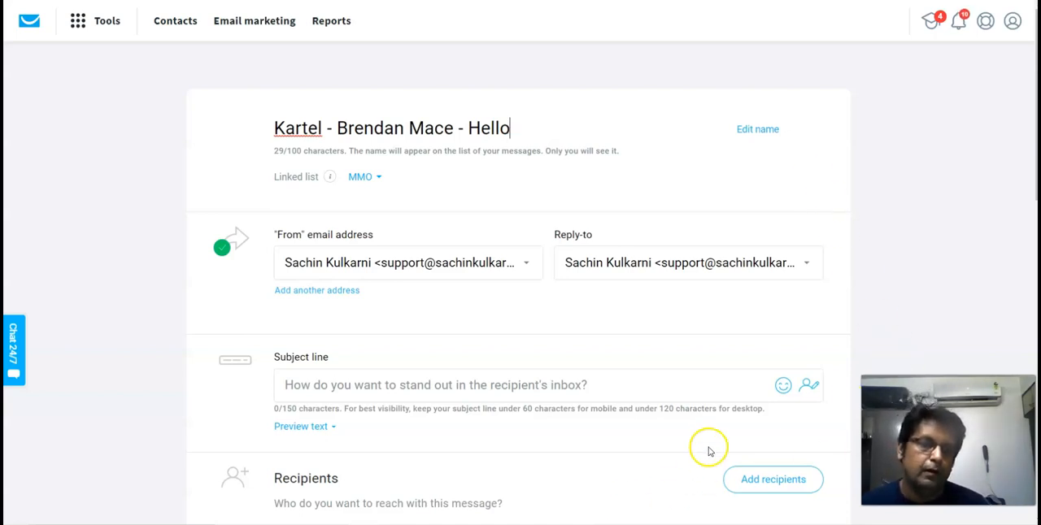
- Set the newsletter's subject line to "Hello" and add all lists as its recipients
click(358, 388)
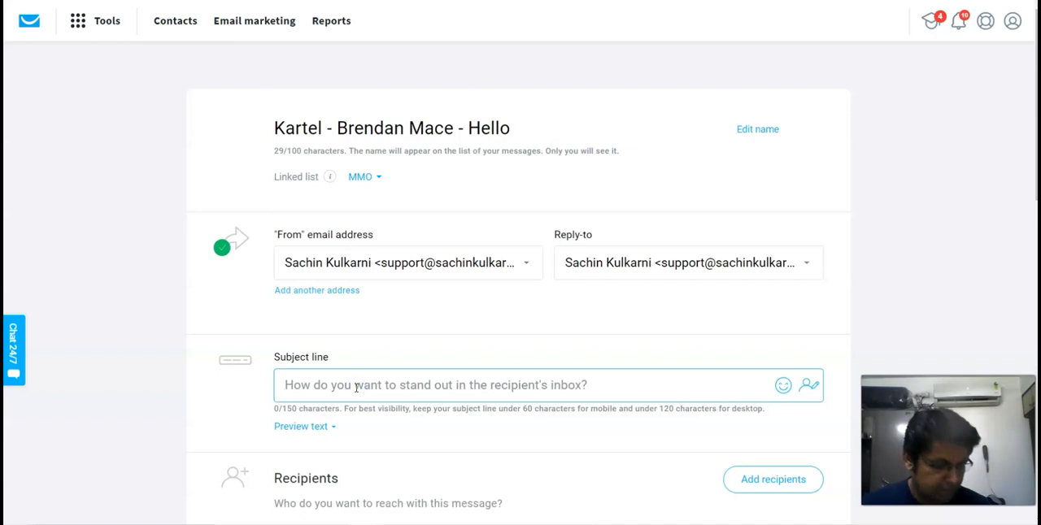
text(Hello)
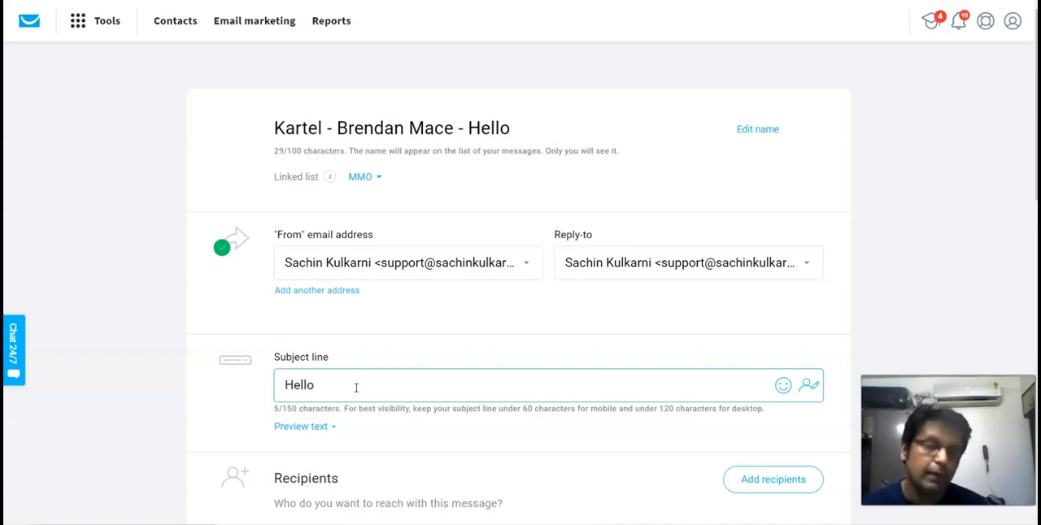
scroll(356, 388, down, 5)
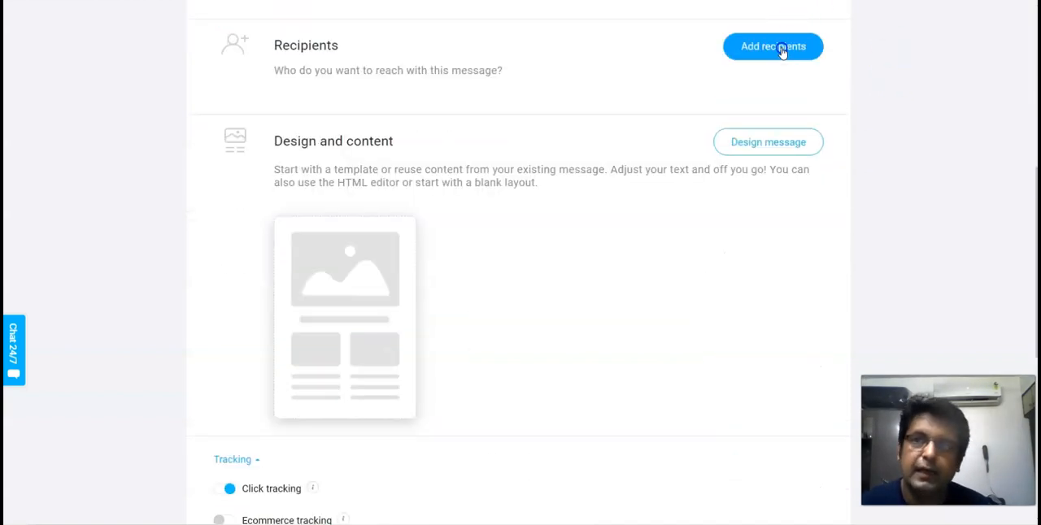
click(779, 47)
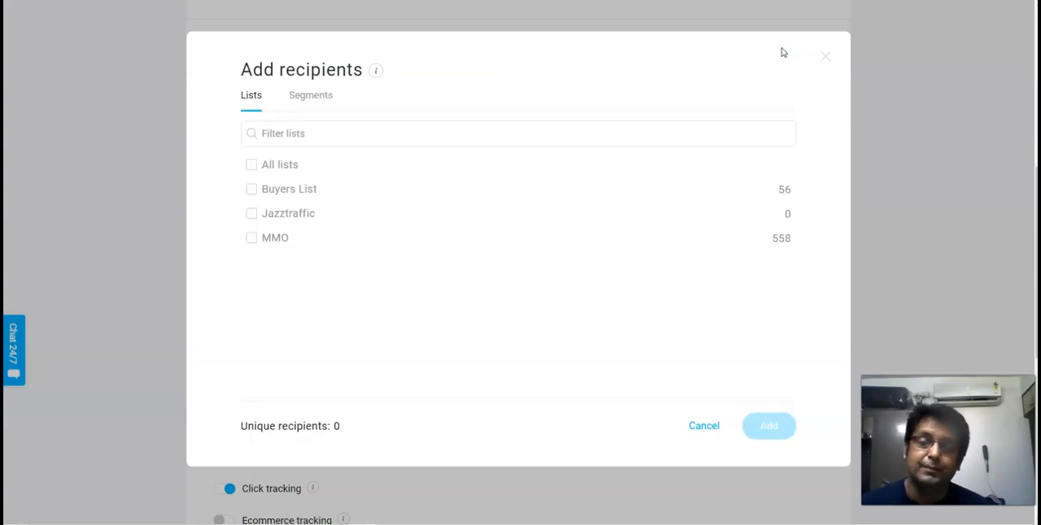
click(253, 169)
click(769, 427)
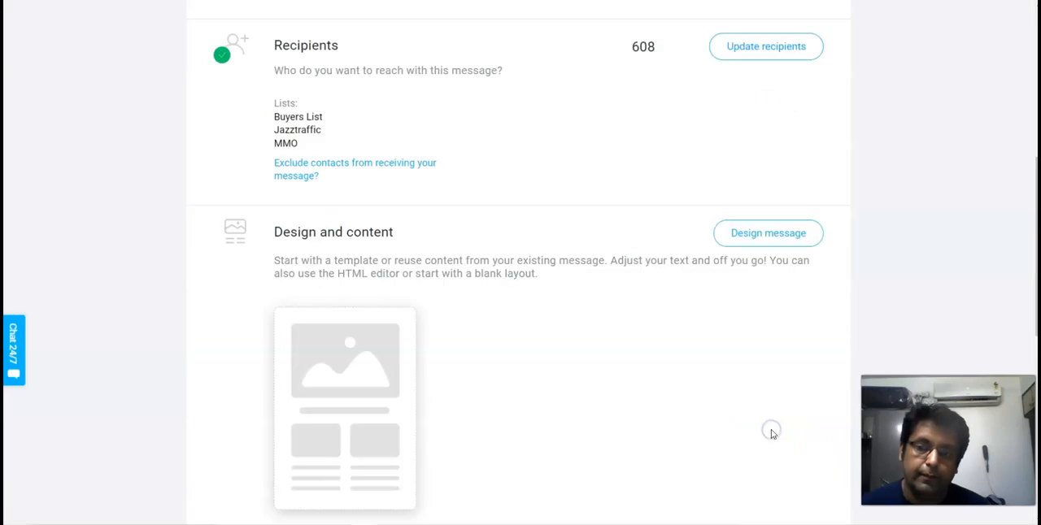
- Open the design and content options for the newsletter message
click(769, 238)
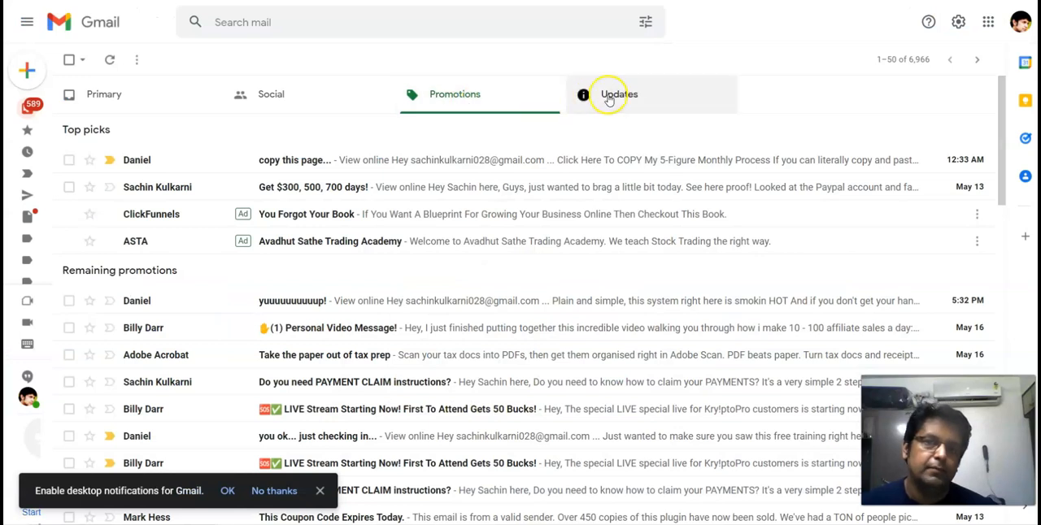
- Switch to Gmail and look through the Updates emails, including "Top Campaigns of the Week" and "Final Notice", as message examples
click(609, 96)
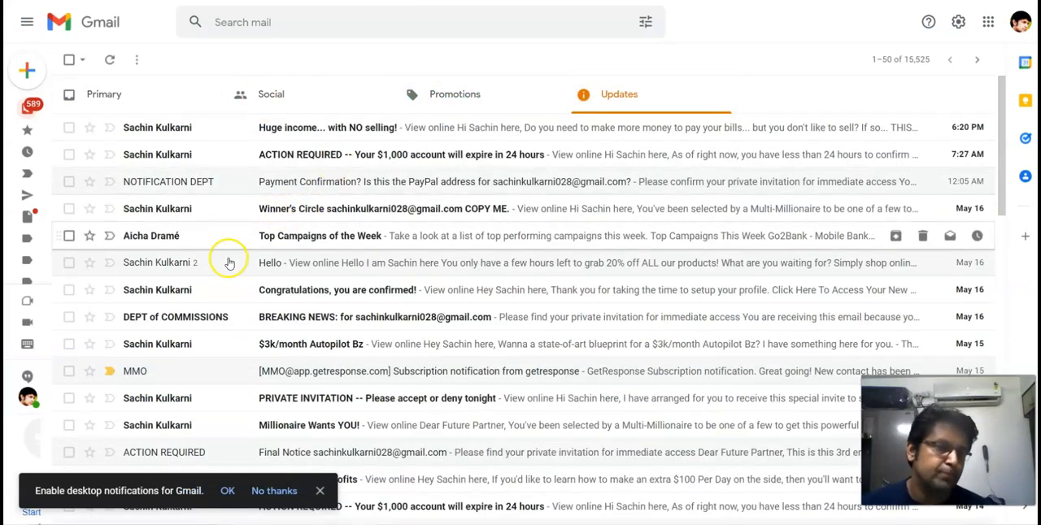
click(289, 235)
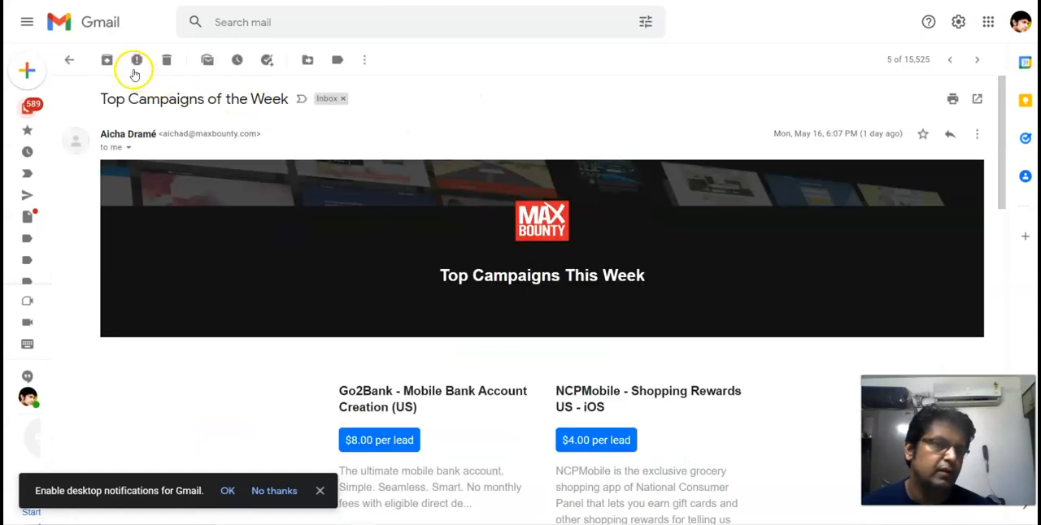
click(73, 64)
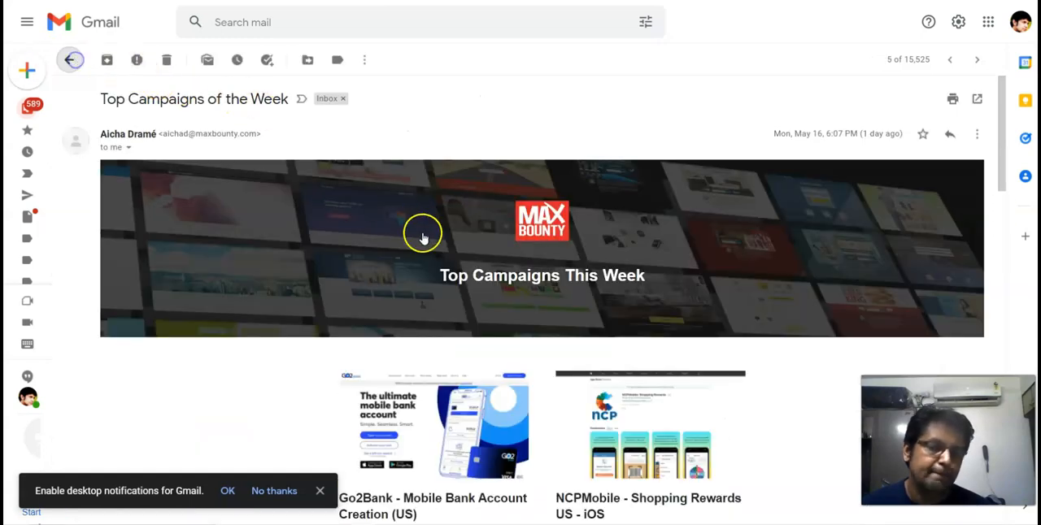
scroll(461, 293, down, 5)
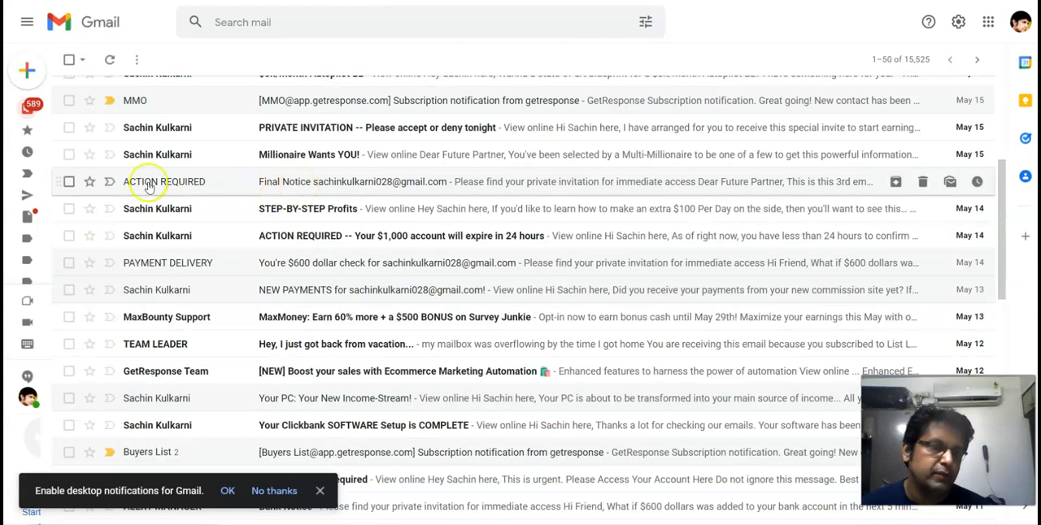
click(299, 181)
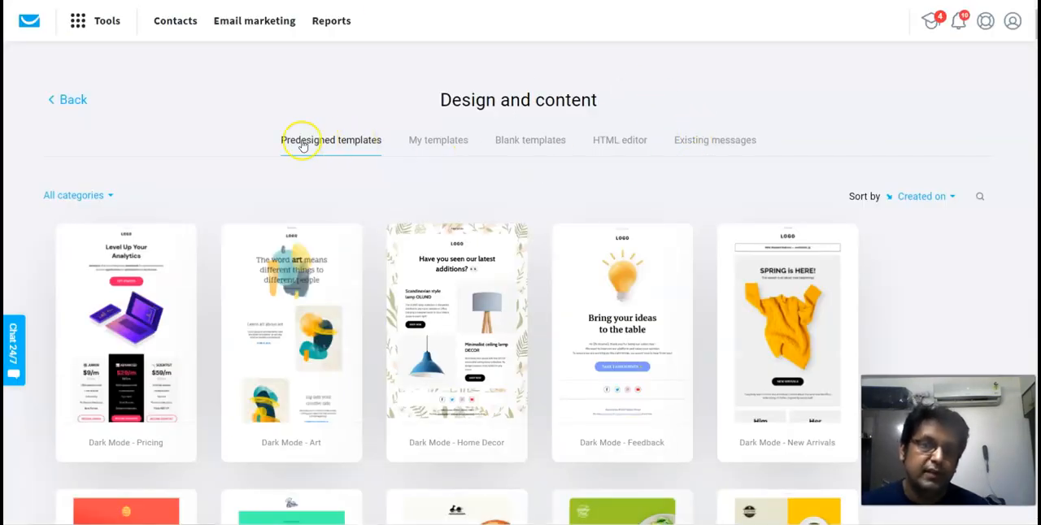
- Choose the HTML editor for the newsletter's content, and switch to Blogger to start a new post
click(617, 144)
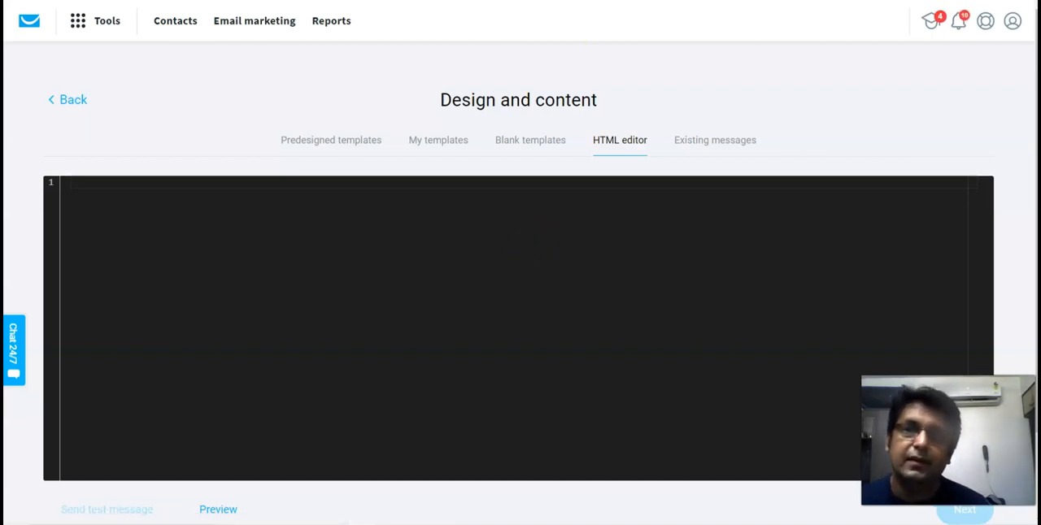
click(600, 1)
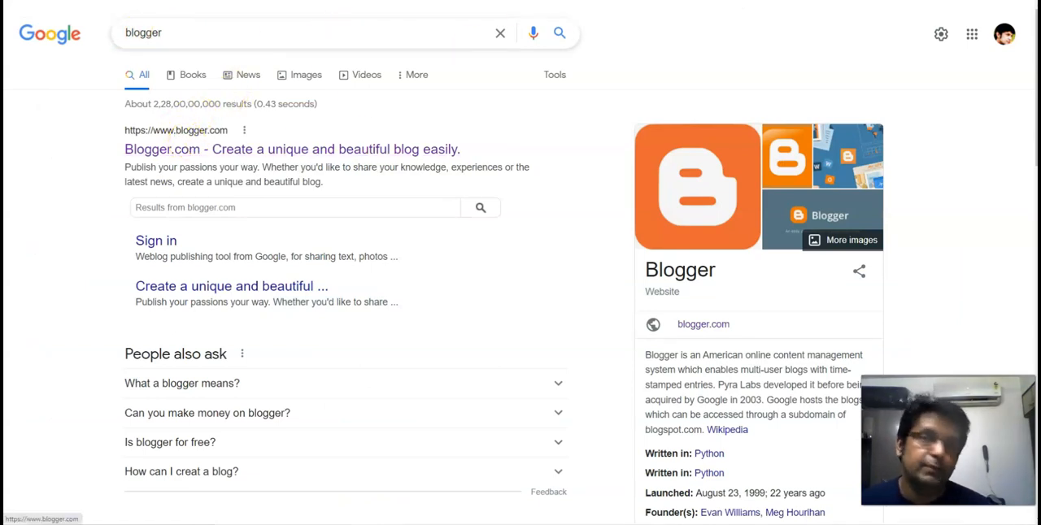
key(ctrl+Tab)
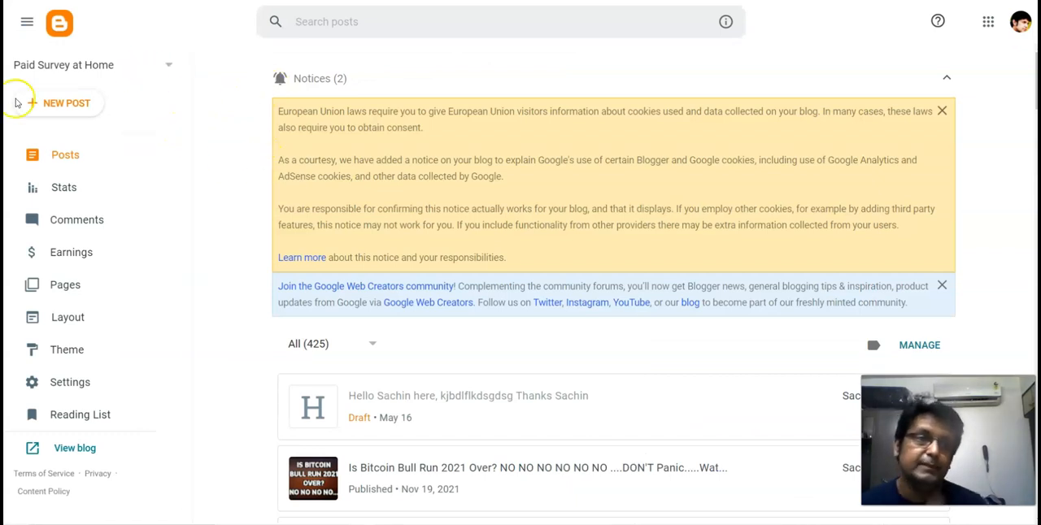
click(61, 105)
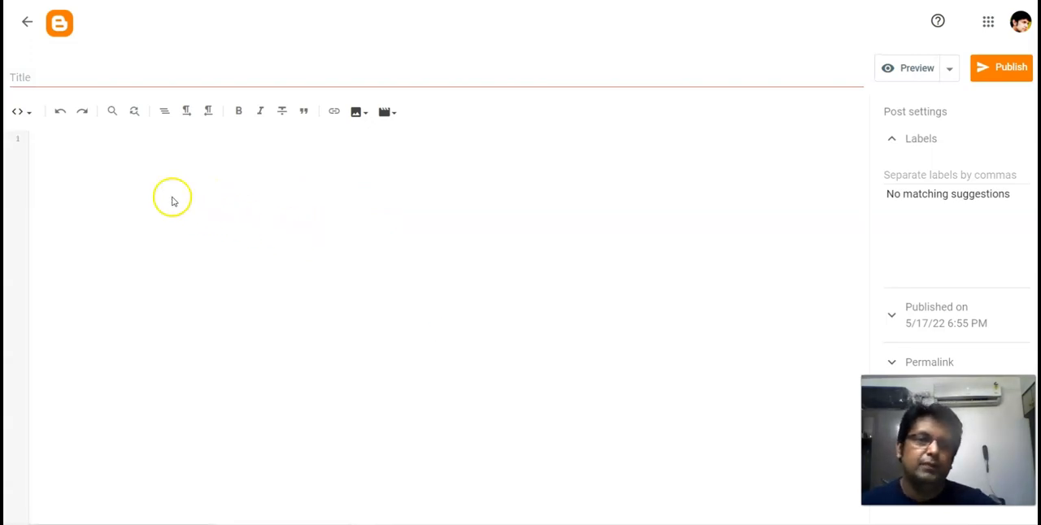
- Write "Hello", a first-name "here" introduction, "Thanks" and the sender's first name in the post's HTML, and show it in Compose view
click(86, 168)
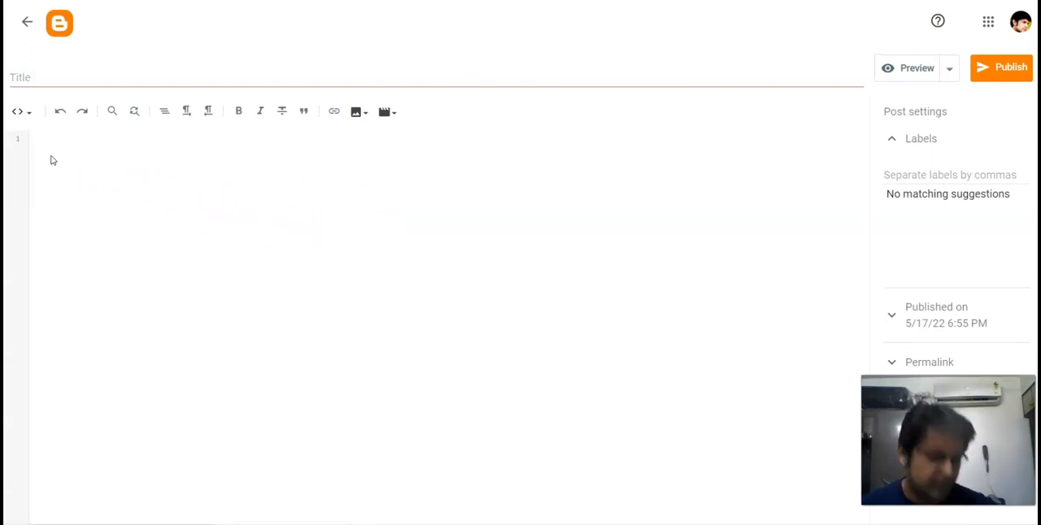
text(<)
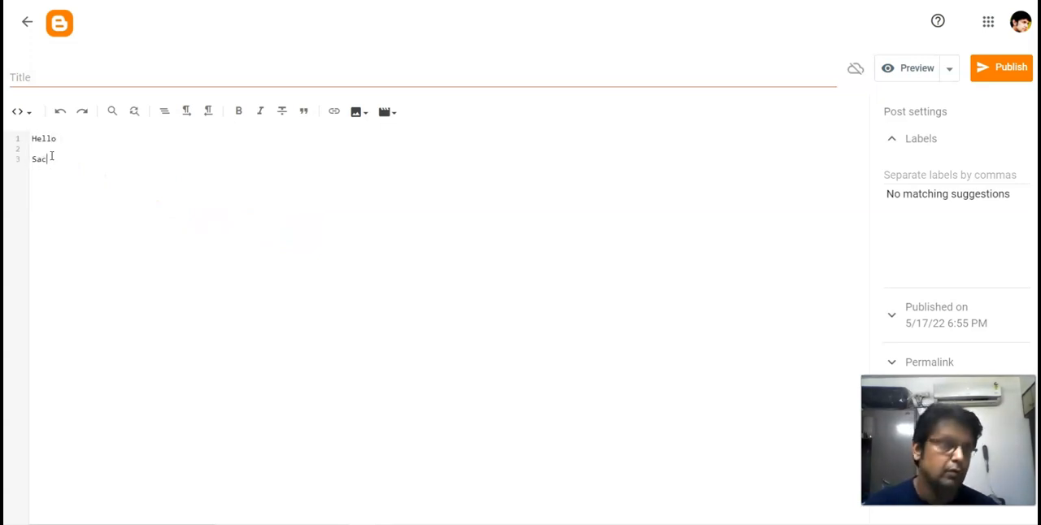
text(hin H)
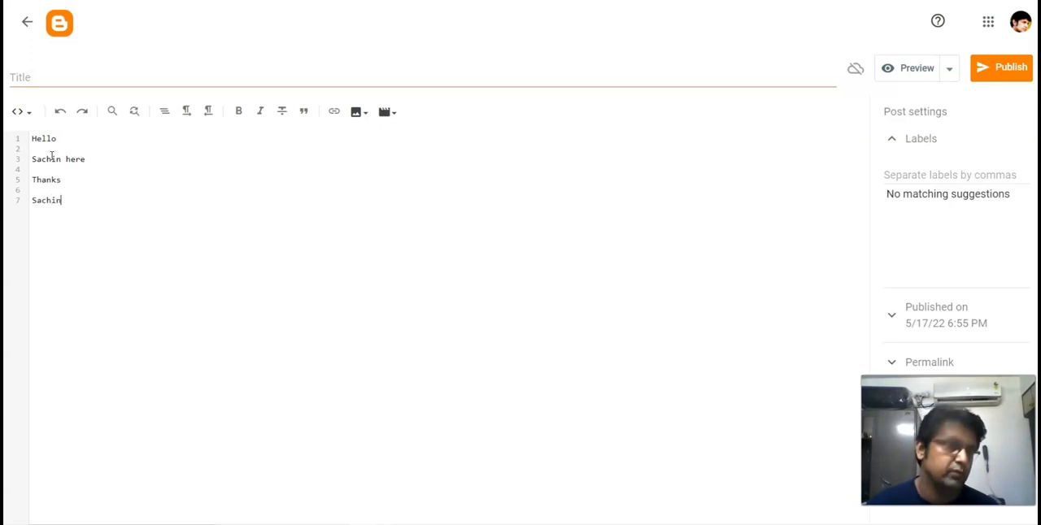
click(27, 115)
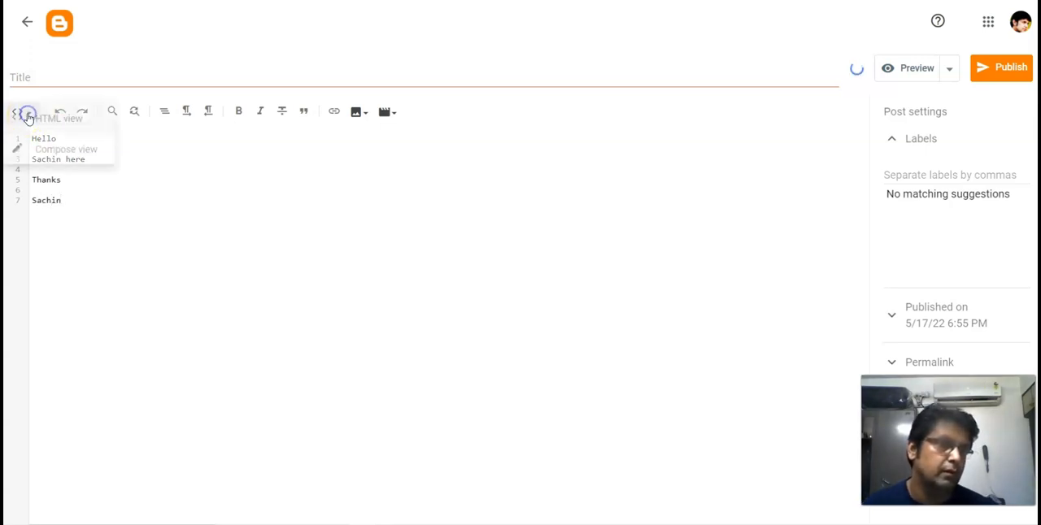
click(55, 151)
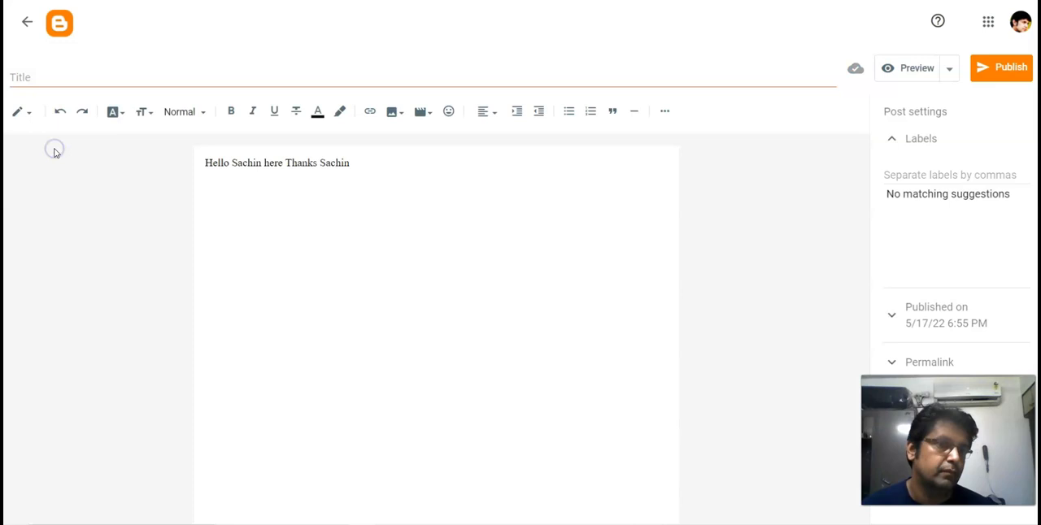
- Split the post's text into four separate lines: greeting, introduction, "Thanks" and first-name signature
click(230, 163)
key(Return)
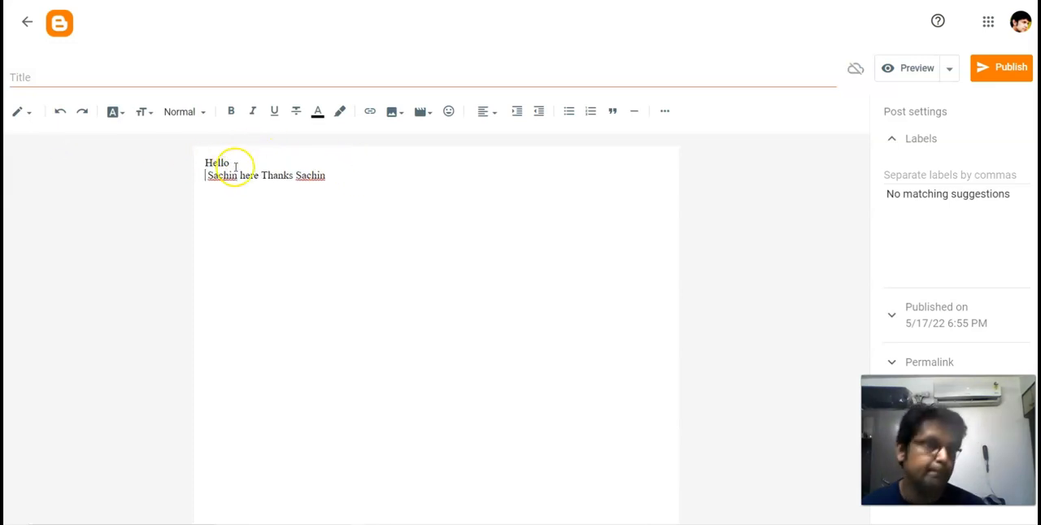
click(260, 175)
key(Return)
click(243, 187)
key(Return)
click(239, 207)
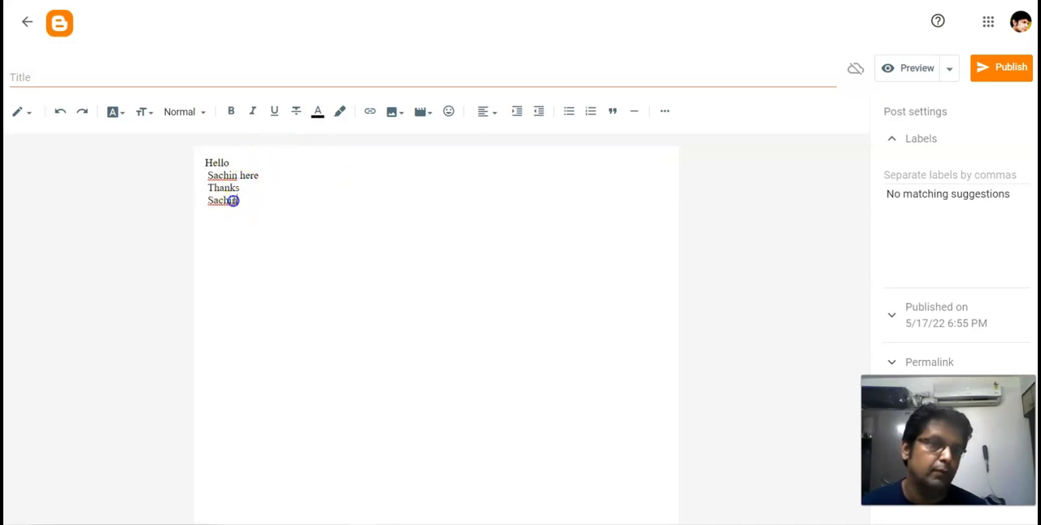
- Format all four lines of the post in Arial at Medium size
drag(230, 200, 204, 158)
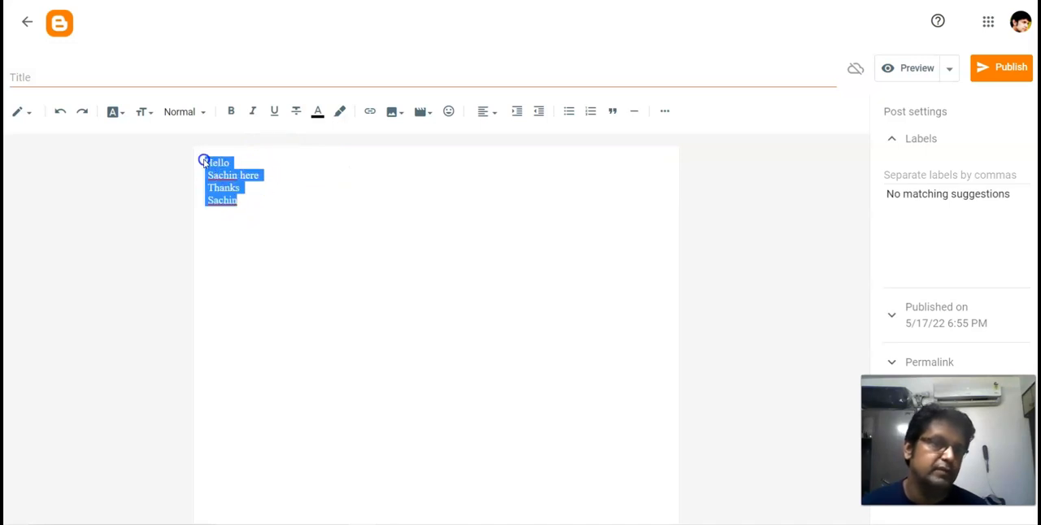
click(117, 112)
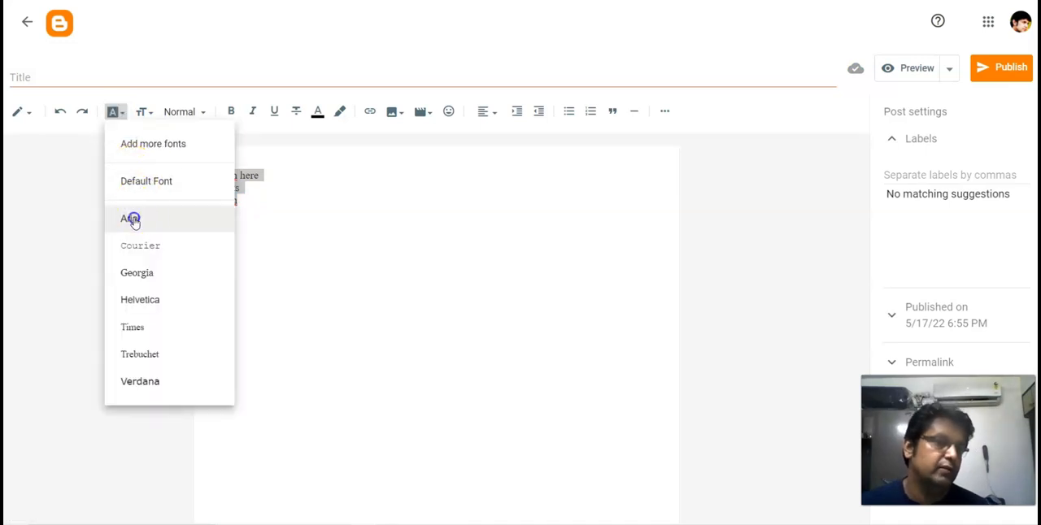
click(130, 218)
click(145, 114)
click(166, 228)
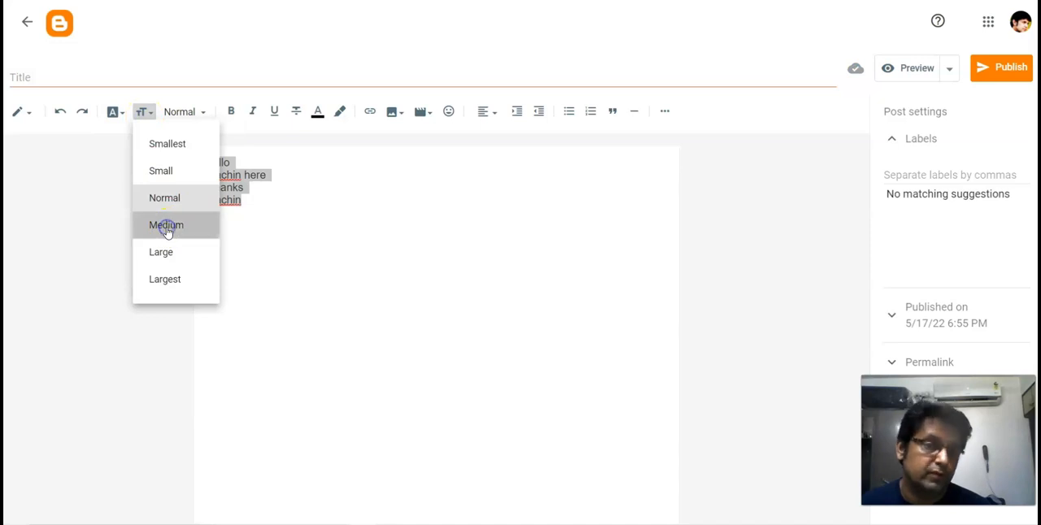
- Insert a blank line after the greeting, the introduction and "Thanks" in the post
click(244, 160)
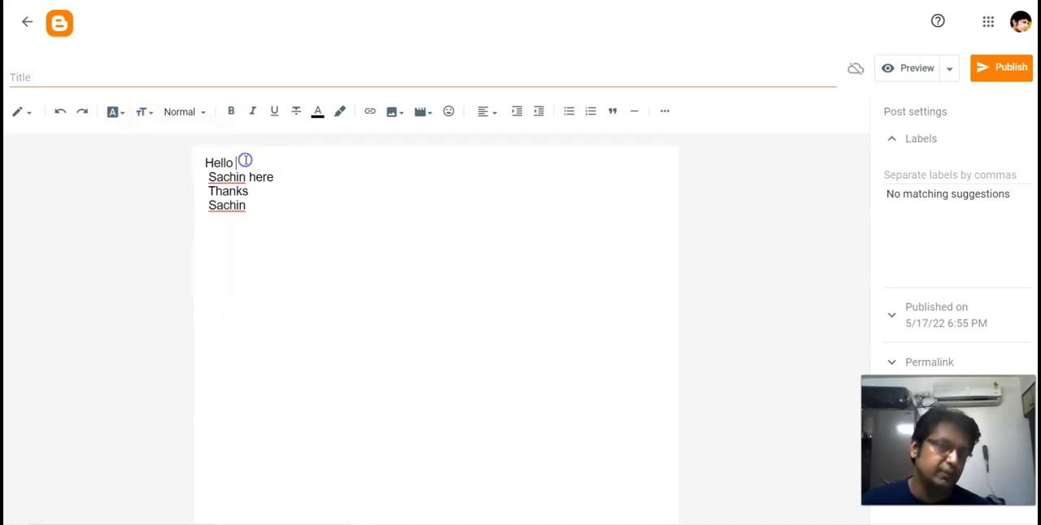
key(Return)
click(279, 193)
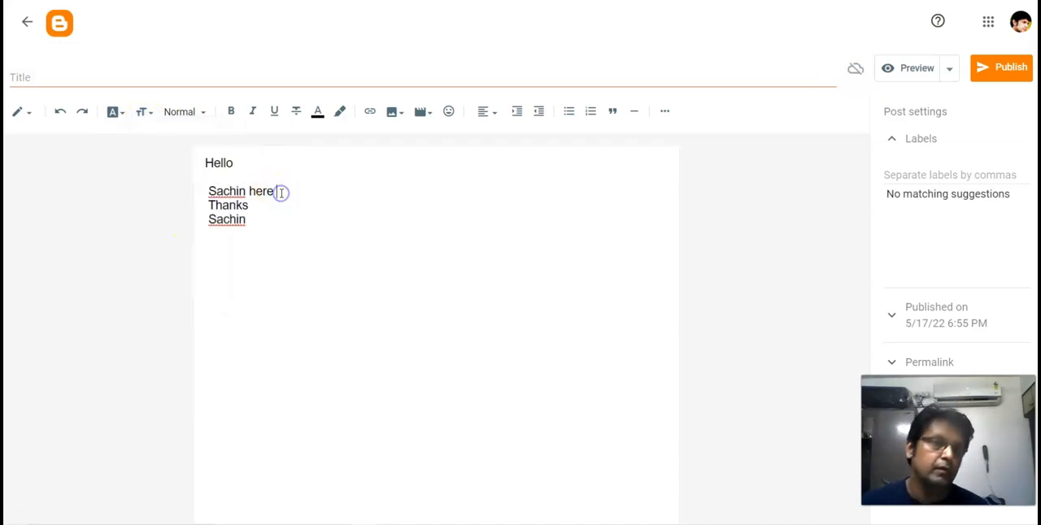
key(Return)
click(269, 220)
key(Return)
- Try out the link options for the word "Thanks", including opening the link in a new window, without applying a link
click(225, 198)
click(209, 189)
drag(209, 190, 282, 195)
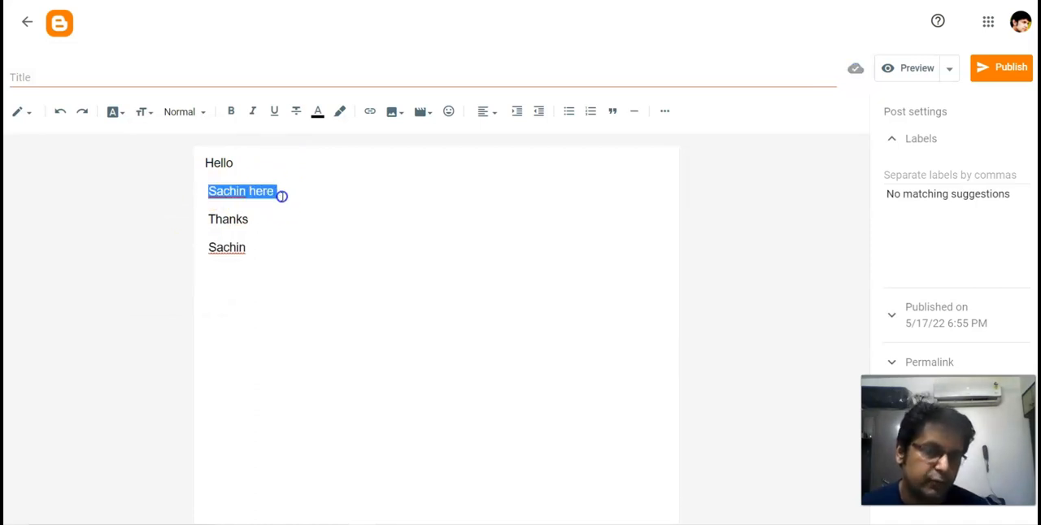
click(350, 195)
drag(209, 217, 246, 218)
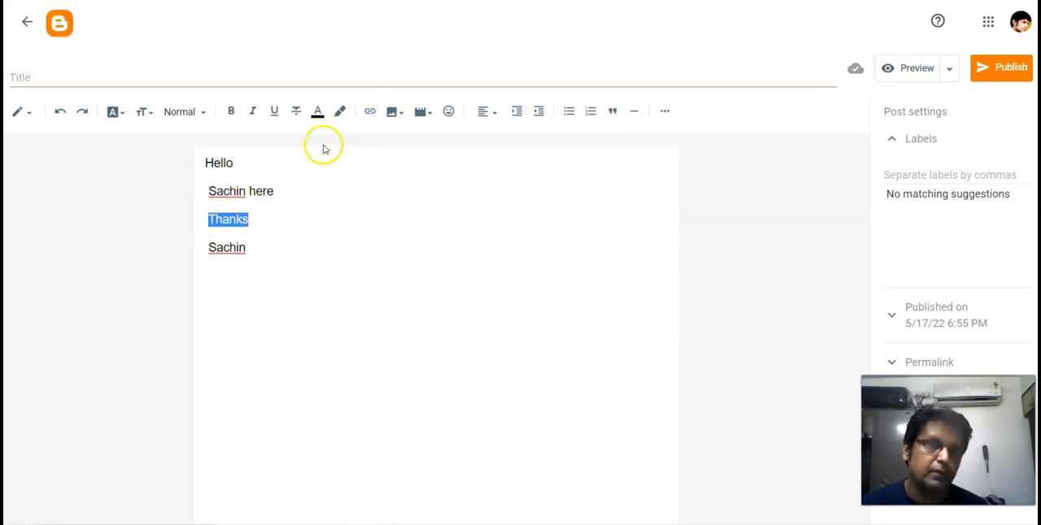
click(369, 112)
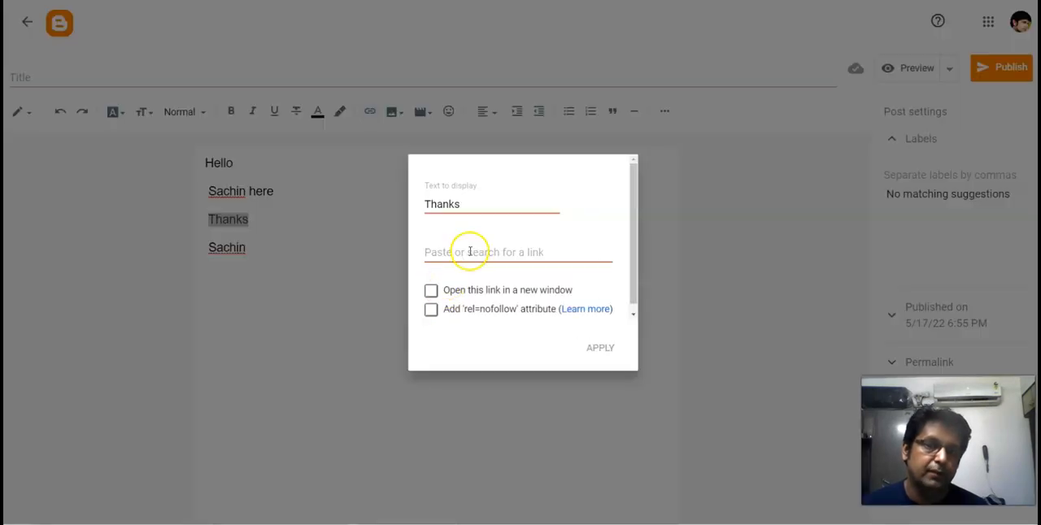
click(648, 192)
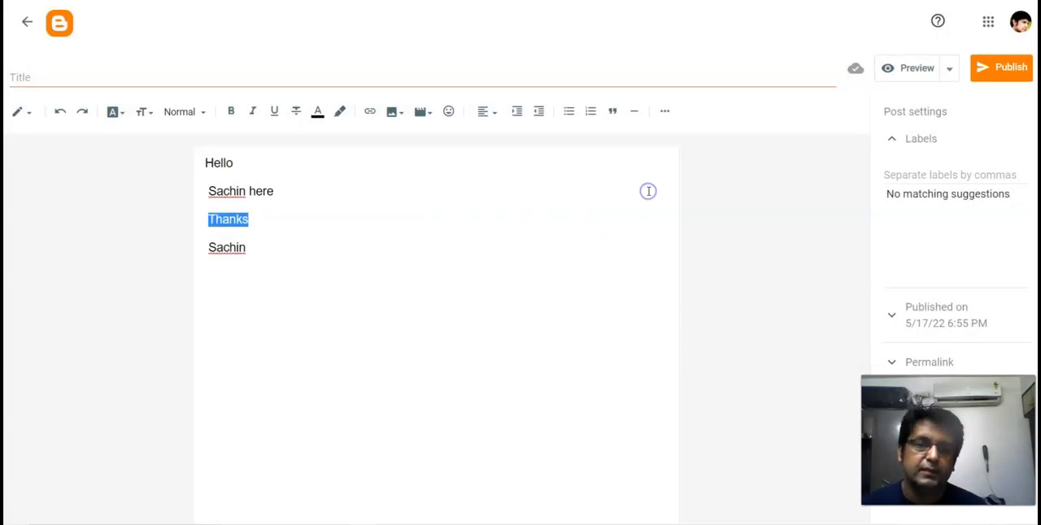
drag(207, 219, 268, 217)
click(370, 114)
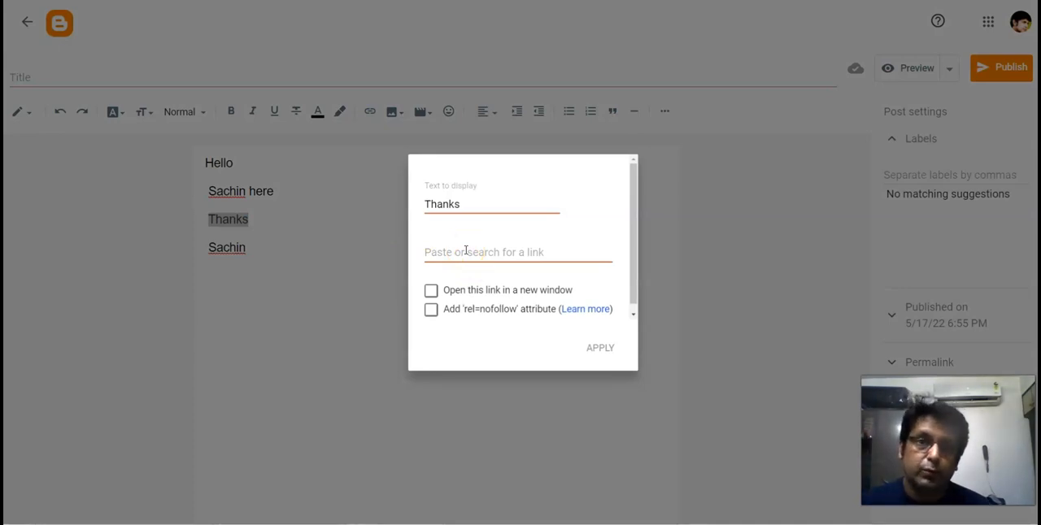
click(431, 292)
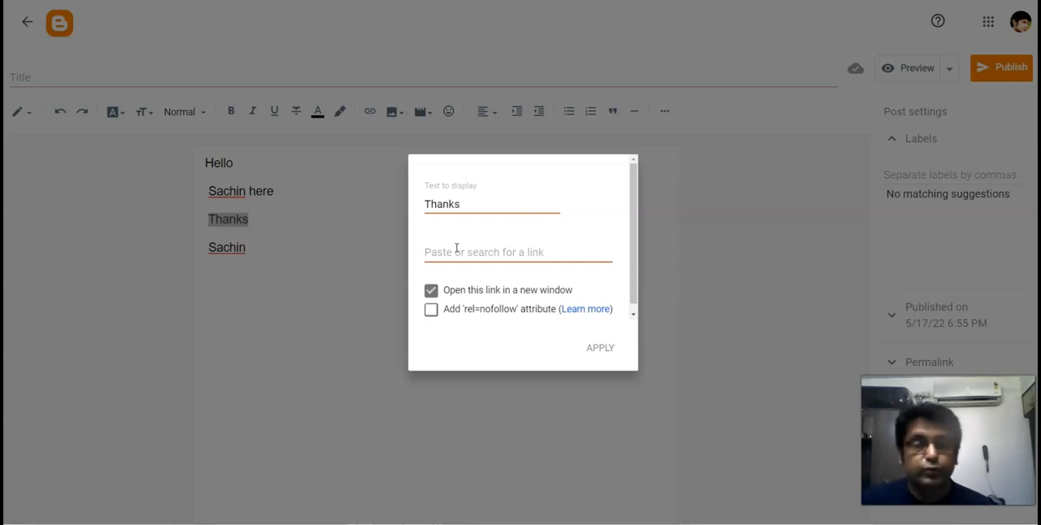
click(646, 360)
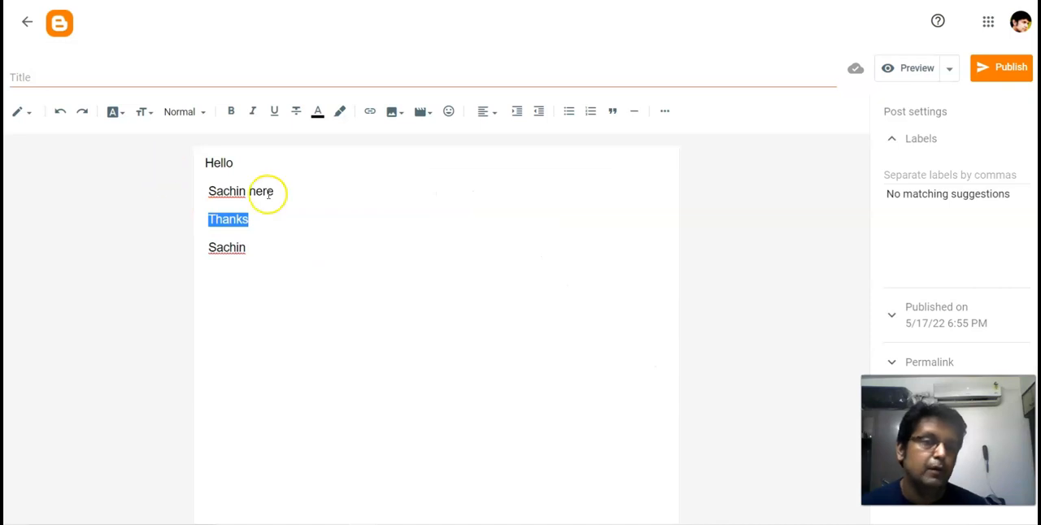
- Copy the post's complete HTML code into the newsletter's HTML editor in GetResponse and preview the message
click(33, 115)
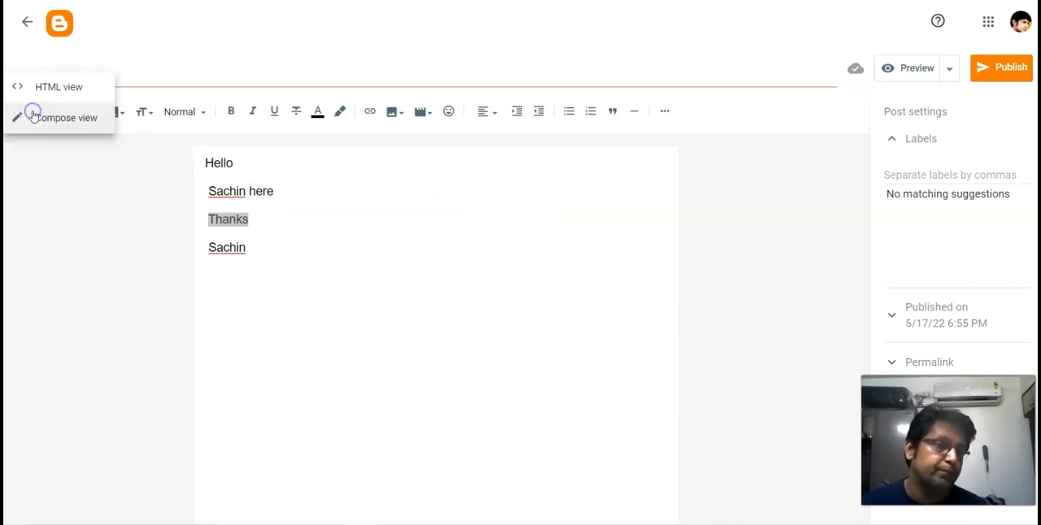
click(46, 90)
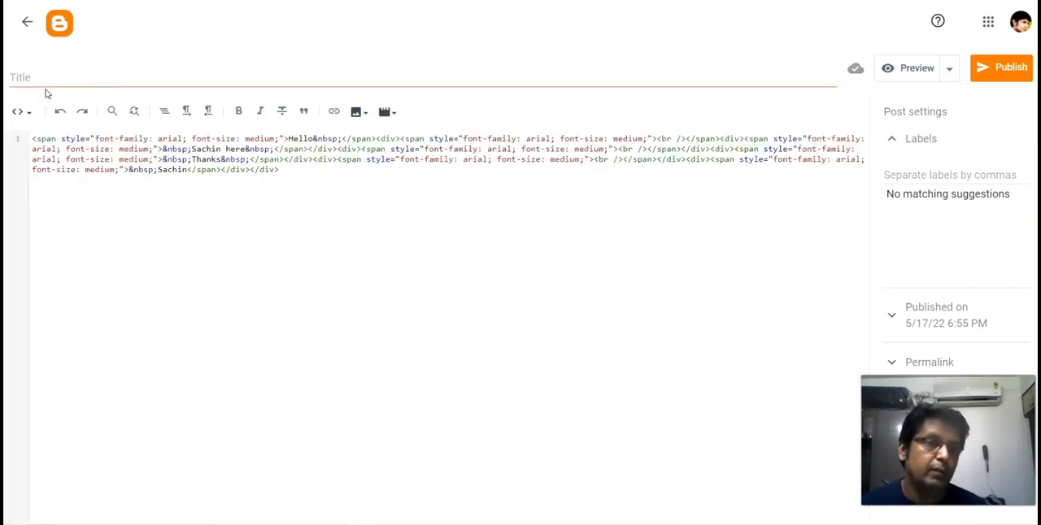
key(ctrl+a)
key(ctrl+c)
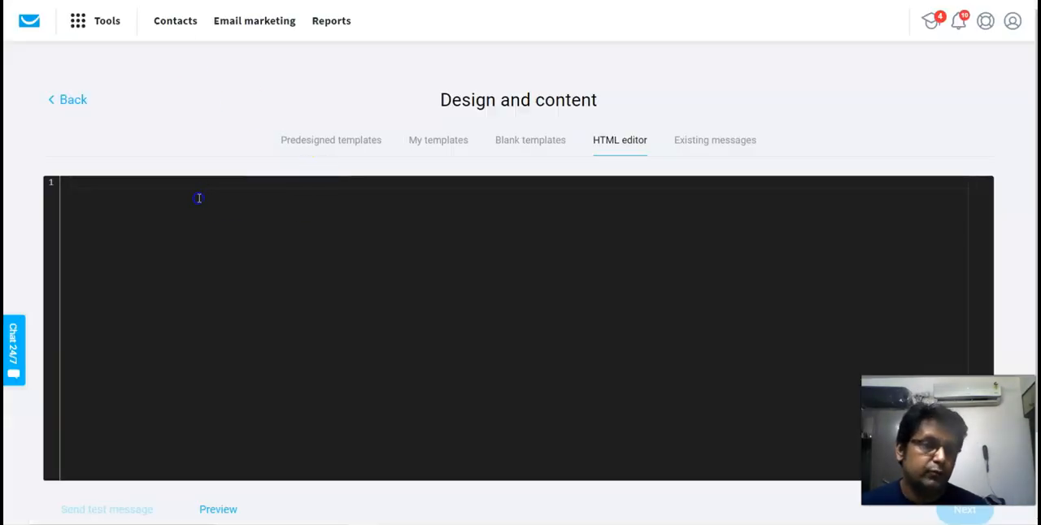
click(199, 197)
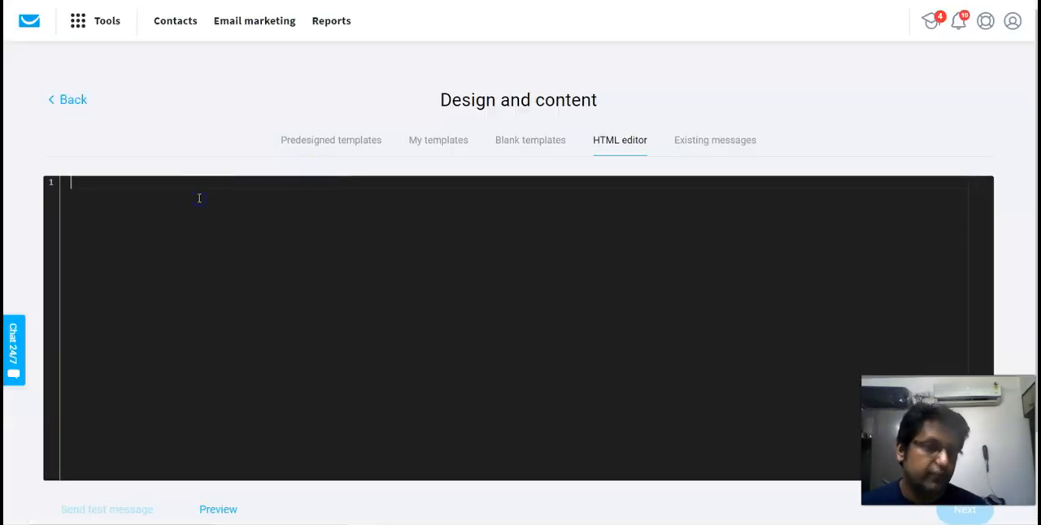
key(ctrl+v)
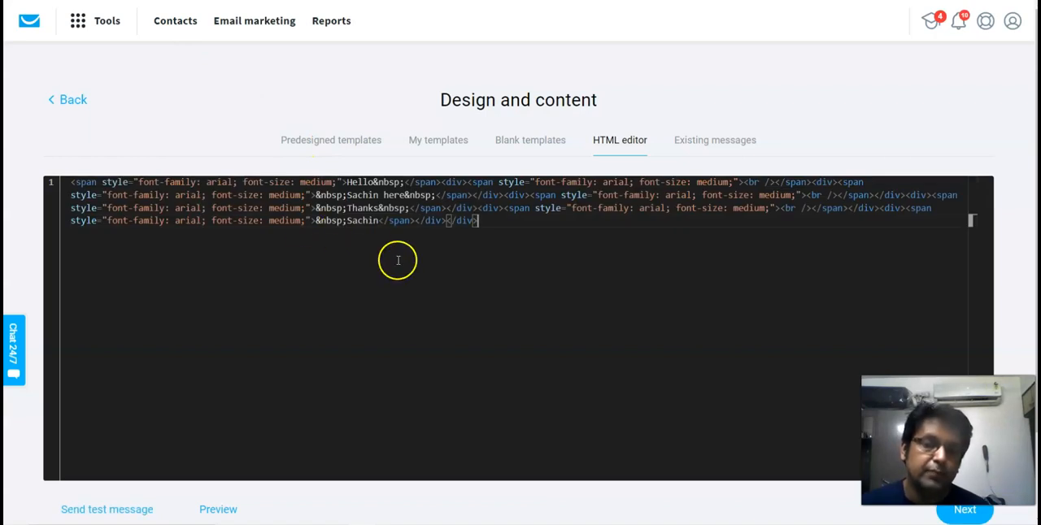
click(218, 511)
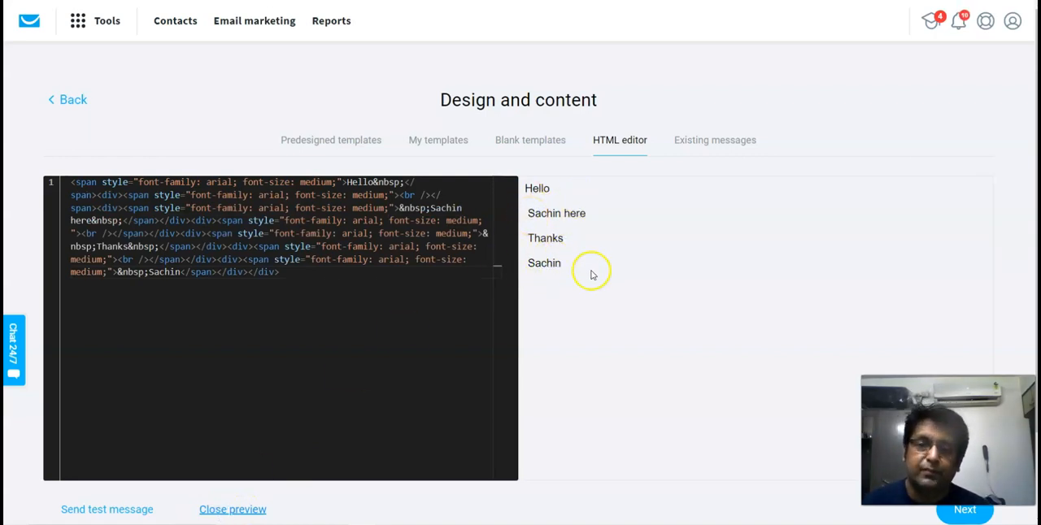
- Review the previewed HTML message and accept it as the newsletter's design
scroll(591, 352, down, 3)
scroll(837, 390, up, 3)
click(972, 521)
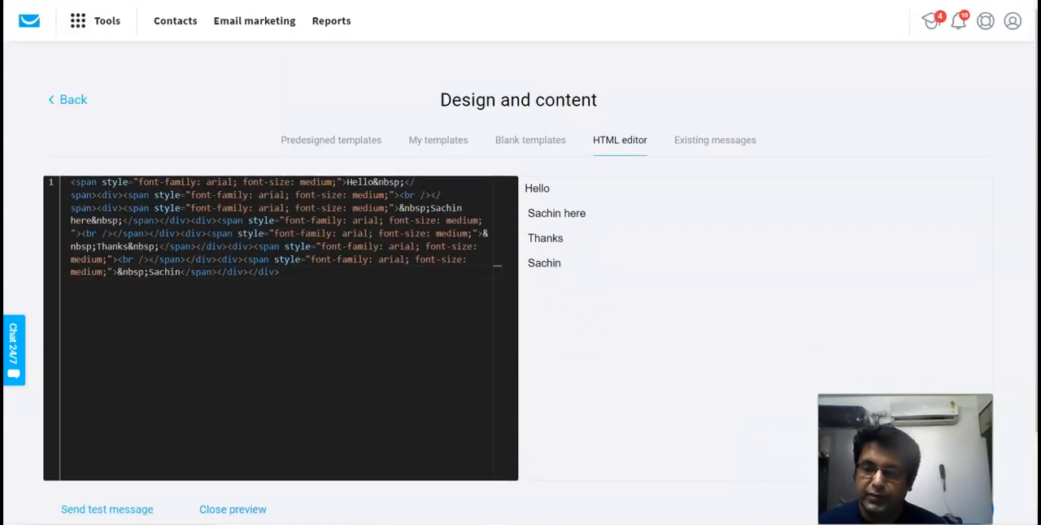
- Choose scheduled sending for the newsletter and set its sending date to May 18, 2022
scroll(323, 354, down, 4)
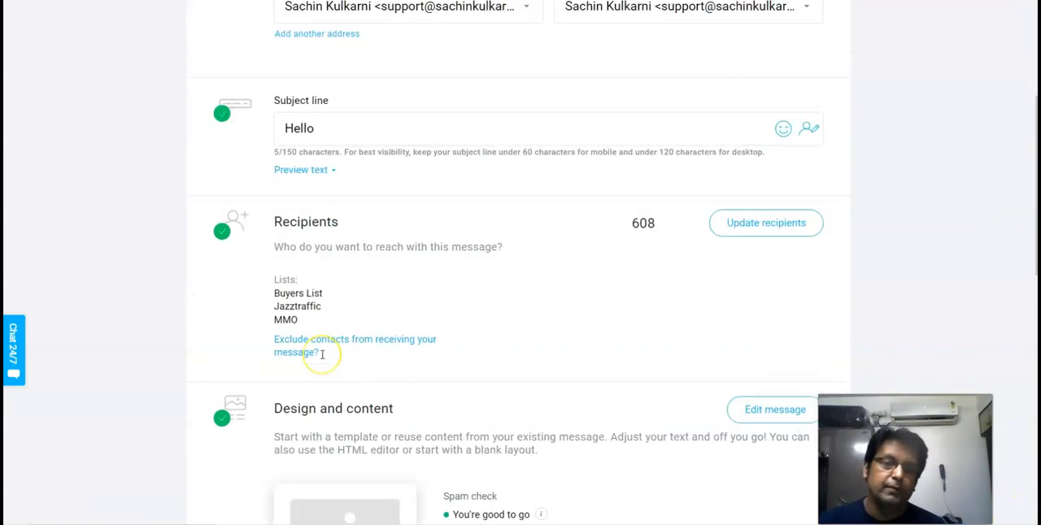
scroll(388, 329, down, 3)
scroll(388, 329, down, 5)
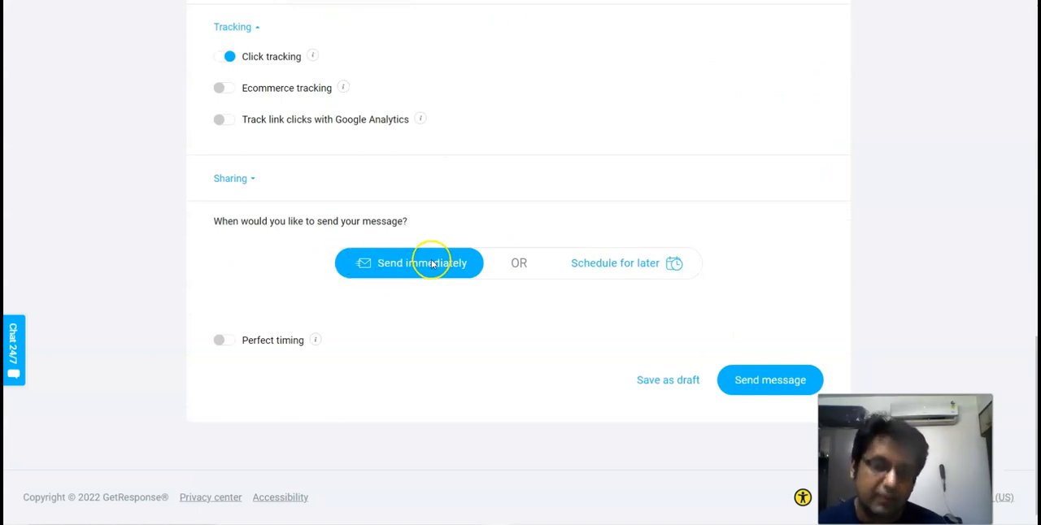
click(615, 265)
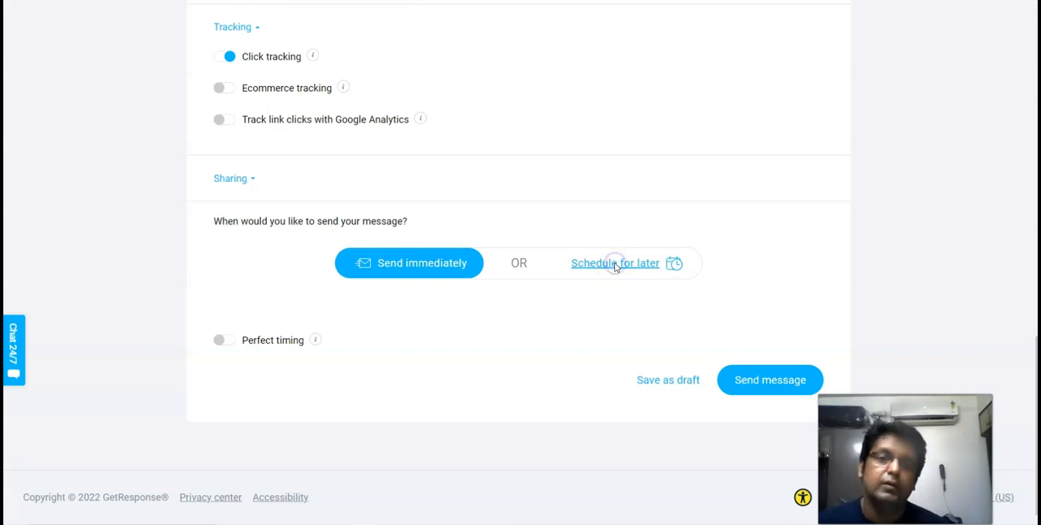
scroll(374, 240, down, 1)
click(363, 249)
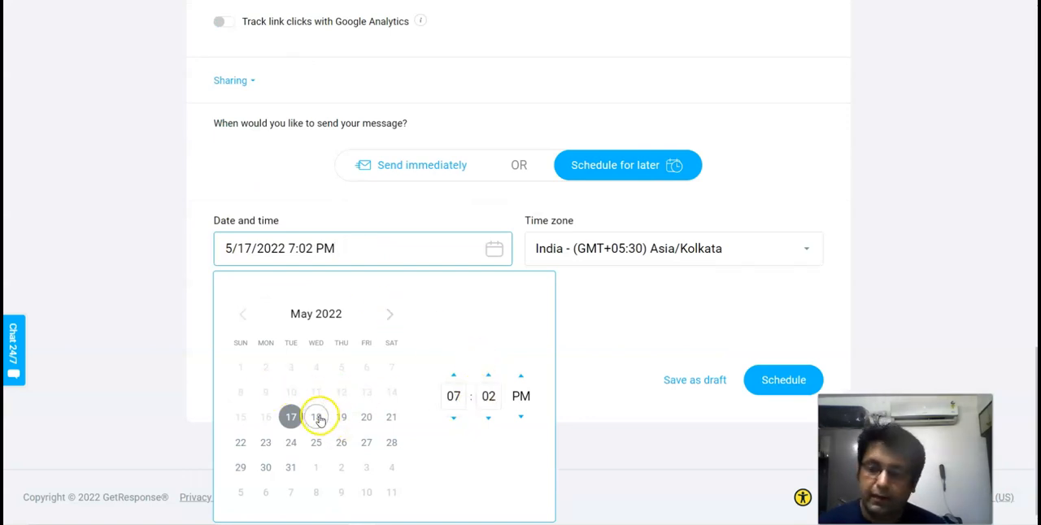
click(317, 418)
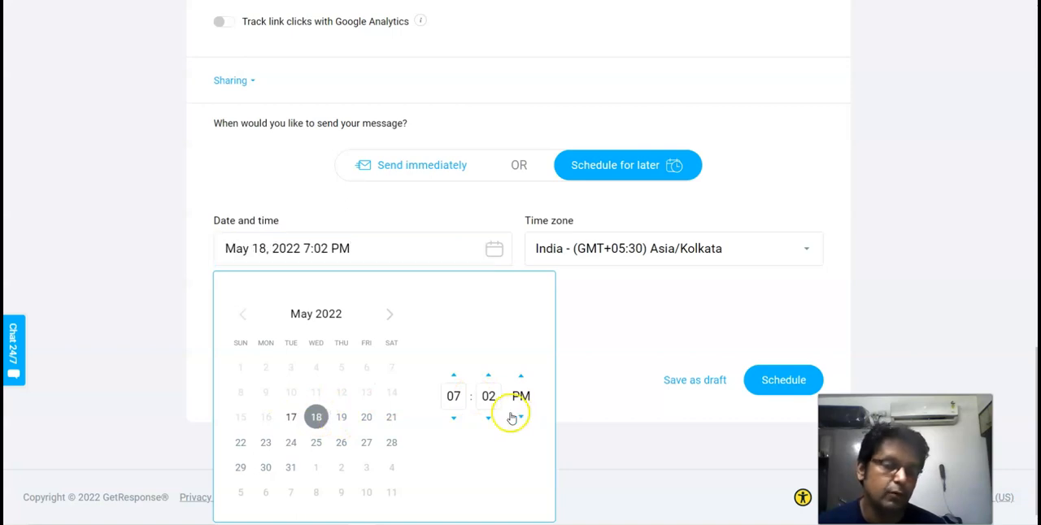
click(580, 364)
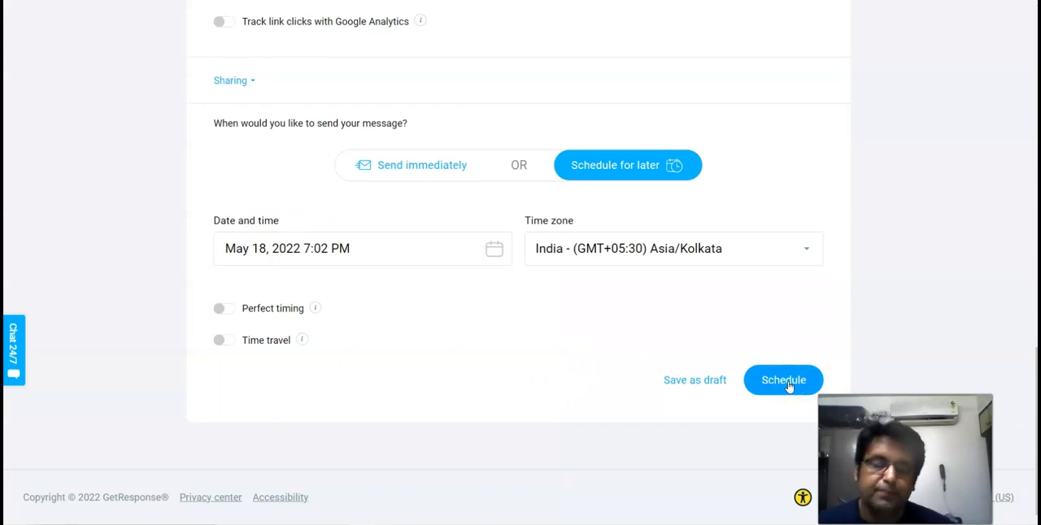
- Open the API page of GetResponse's integrations
scroll(590, 285, up, 10)
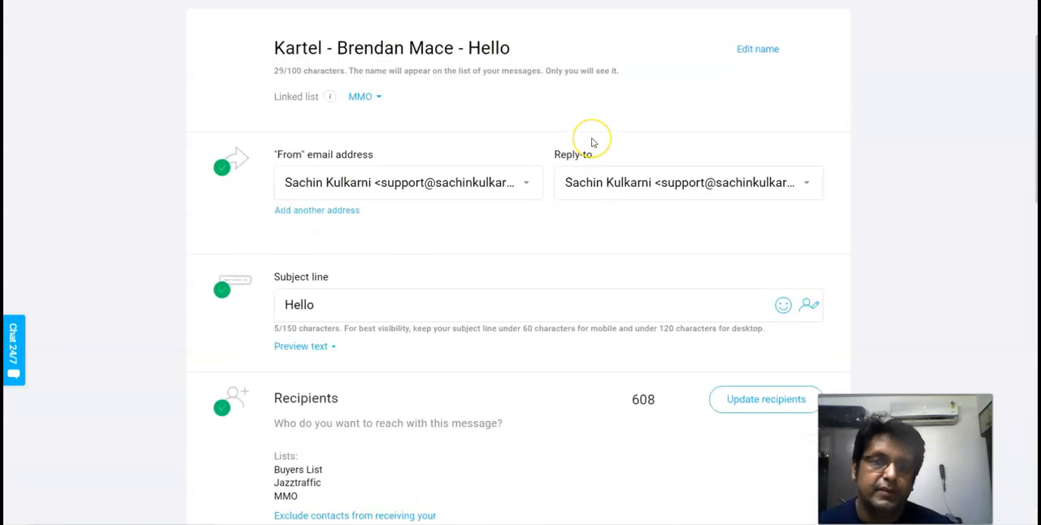
scroll(592, 143, up, 2)
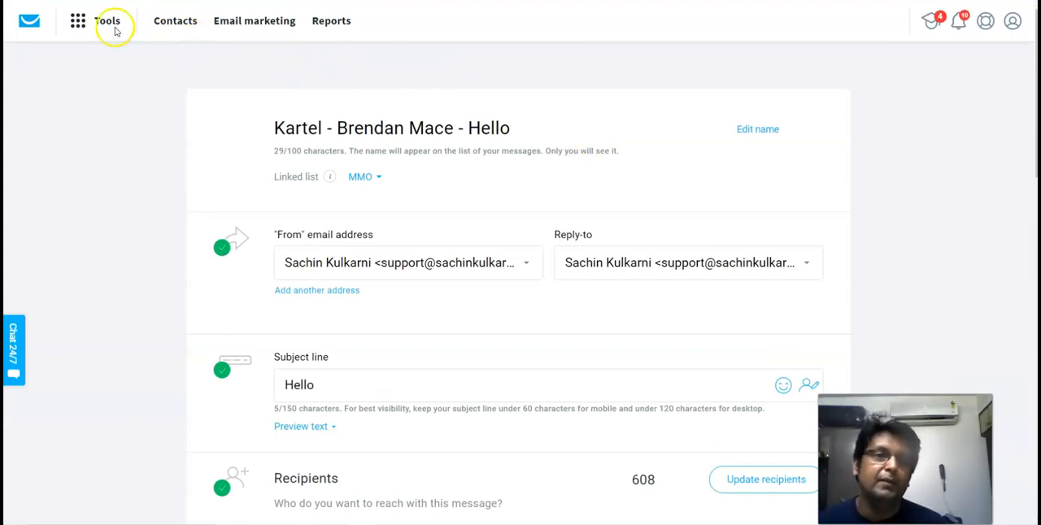
click(78, 26)
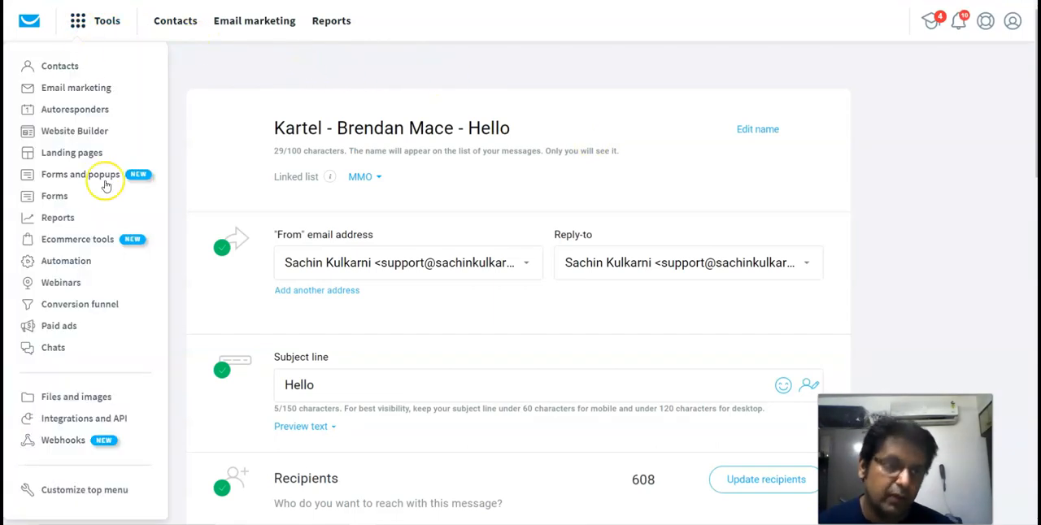
scroll(151, 294, down, 2)
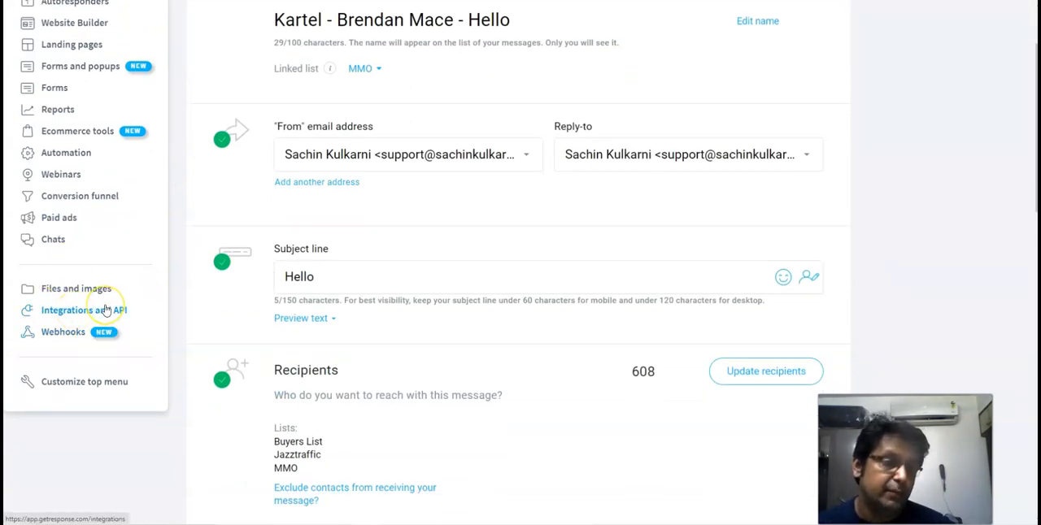
scroll(104, 310, up, 2)
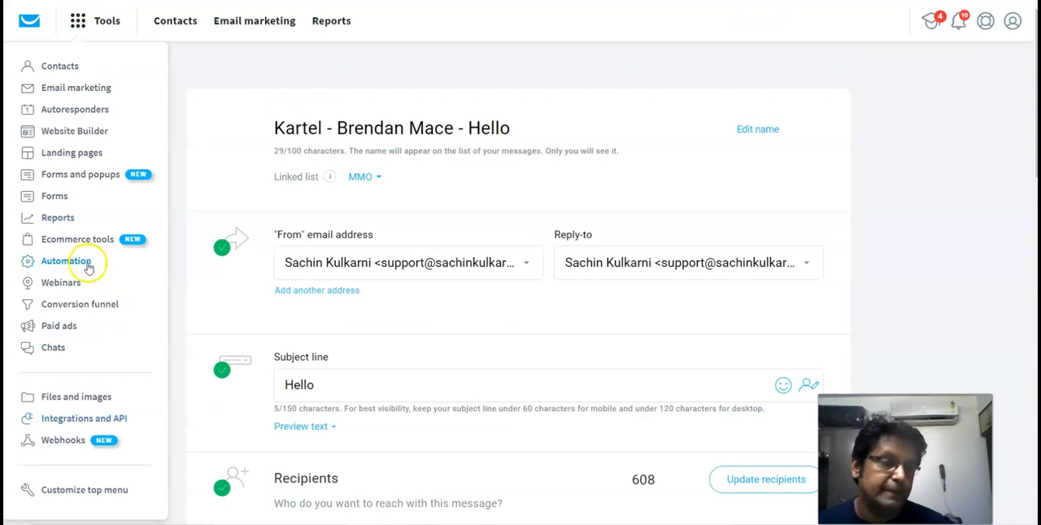
scroll(89, 268, down, 4)
click(92, 202)
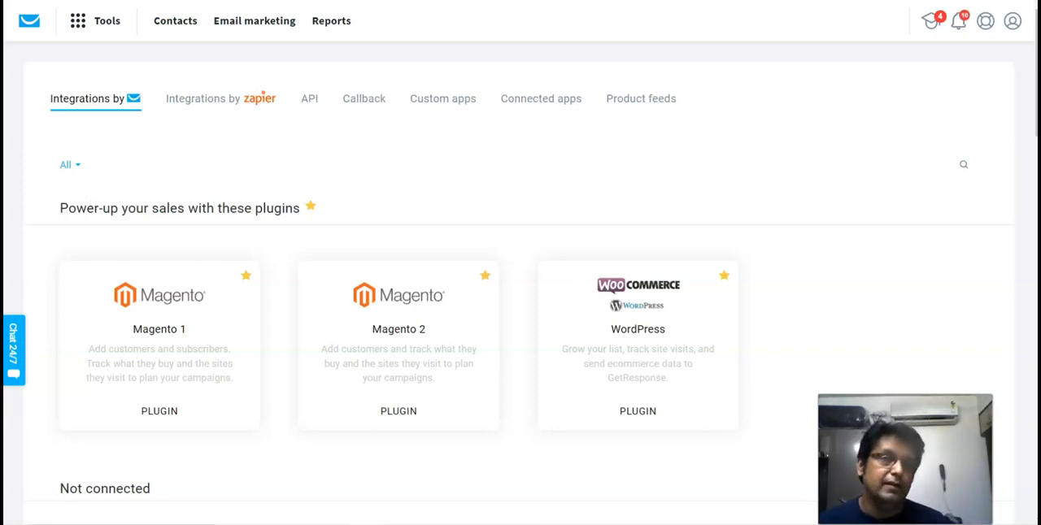
click(308, 101)
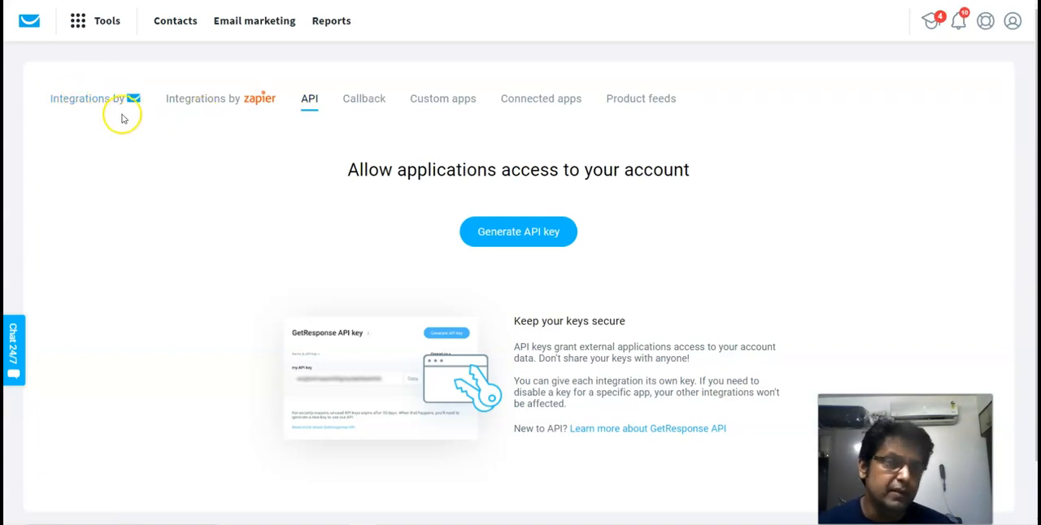
- Generate a GetResponse API key with a name identifying it as the JVZoo key, and copy the key
click(533, 234)
click(447, 176)
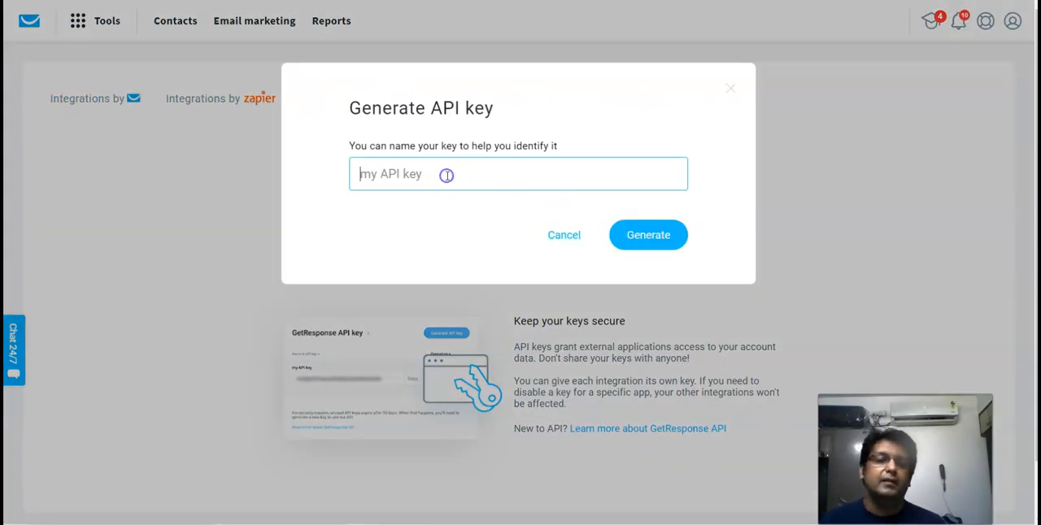
text(jvz)
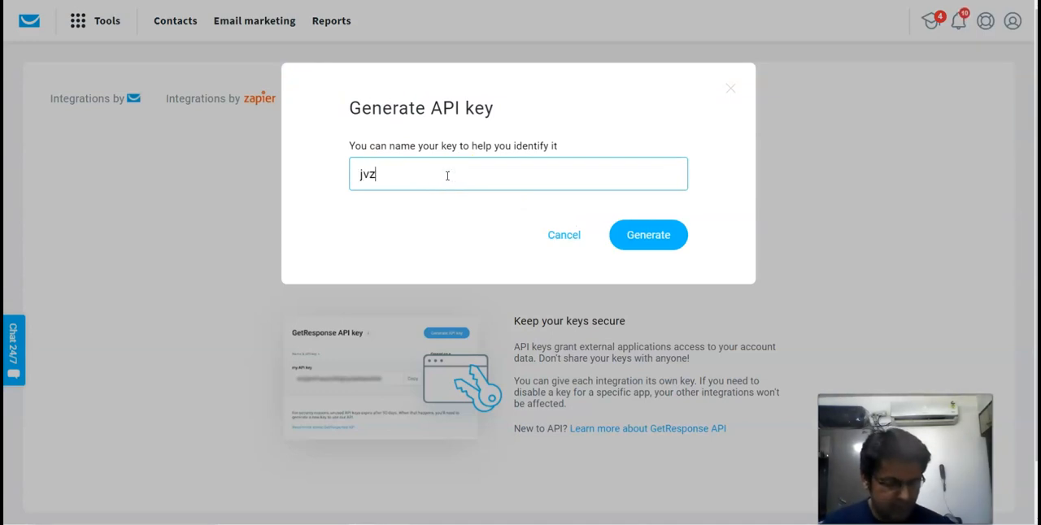
text(oosachin)
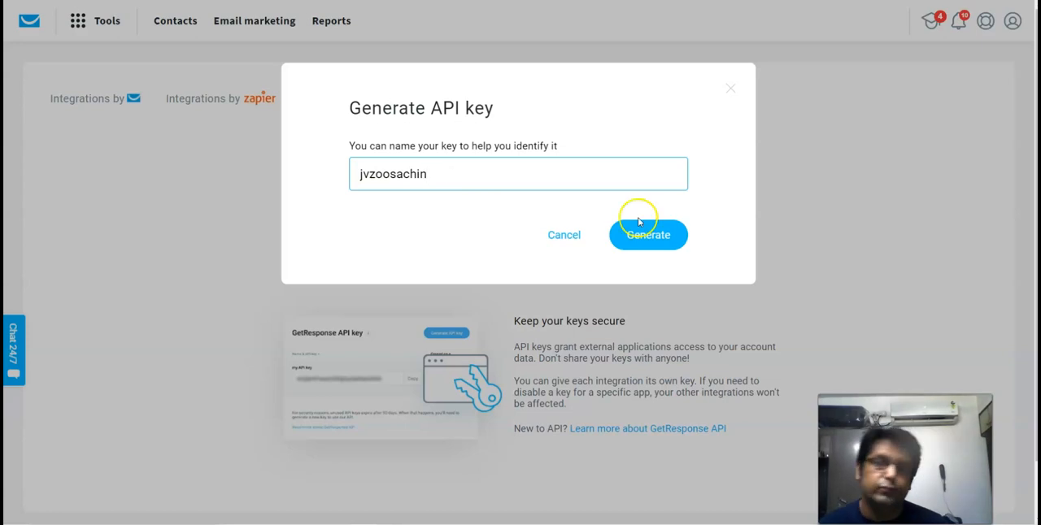
click(674, 239)
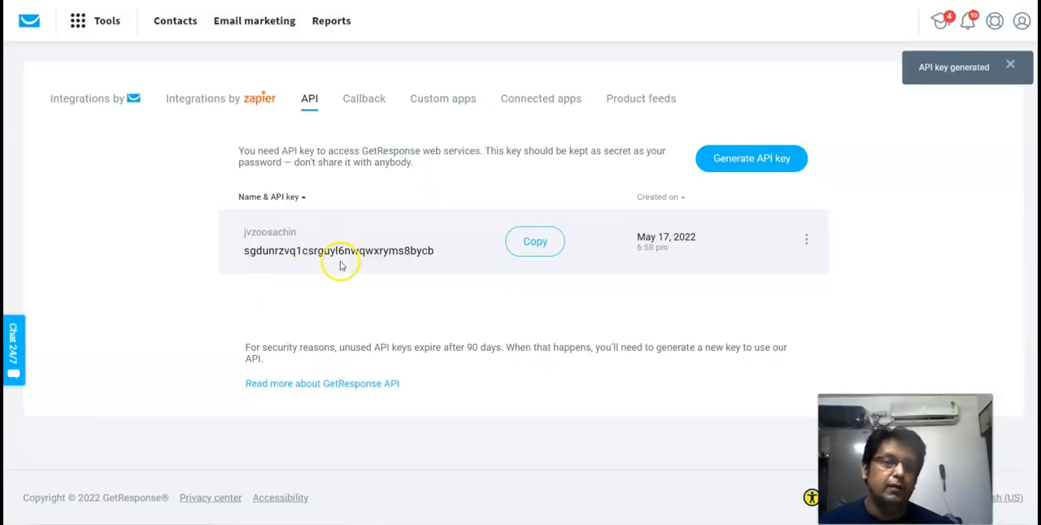
click(533, 242)
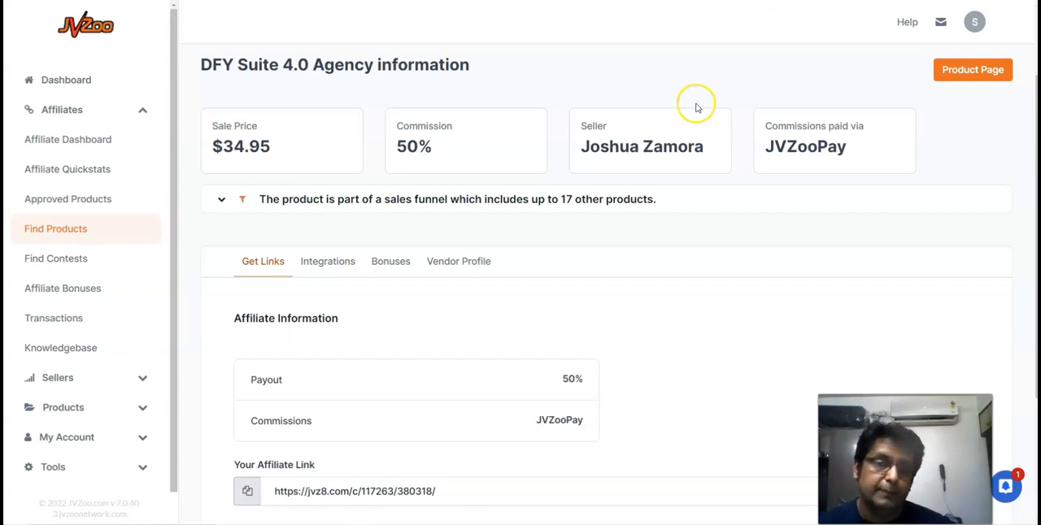
- Switch to JVZoo and expand the GetResponse settings among the integrations of DFY Suite 4.0 Agency
scroll(350, 415, down, 1)
scroll(362, 420, down, 3)
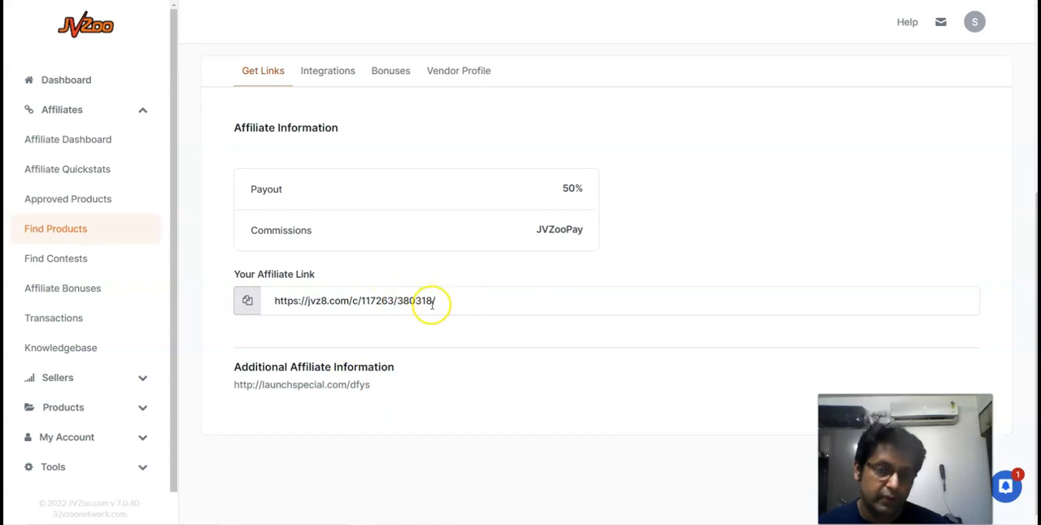
scroll(432, 301, up, 3)
click(341, 233)
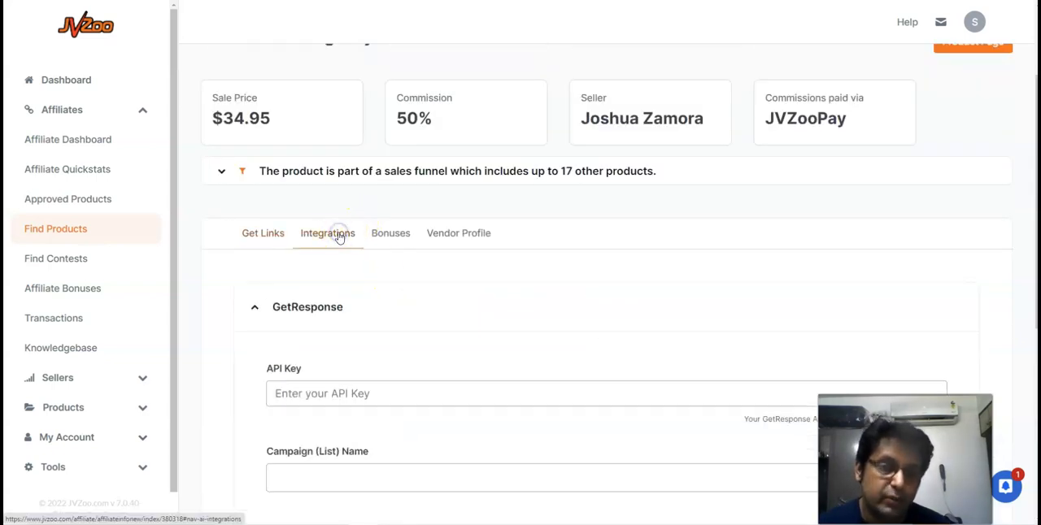
scroll(330, 313, down, 2)
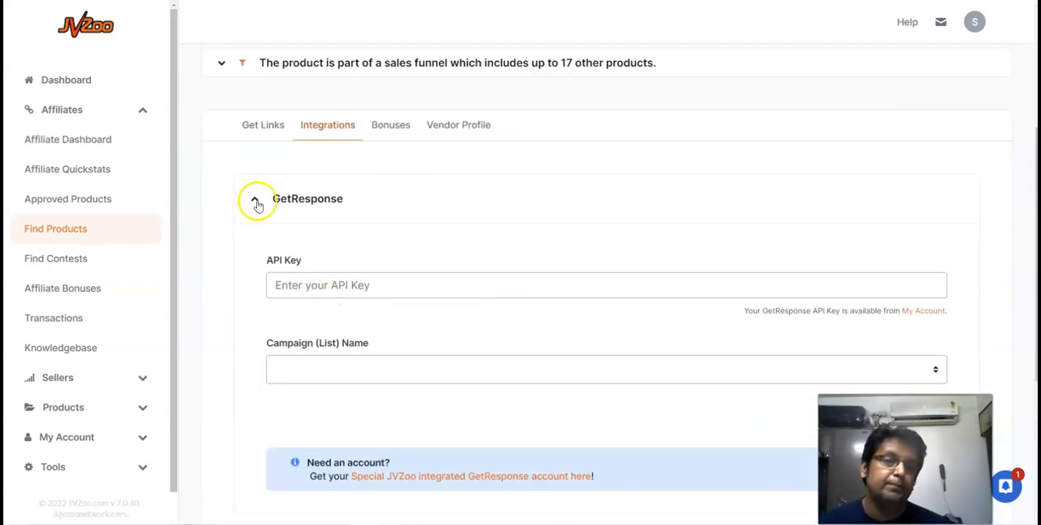
click(255, 205)
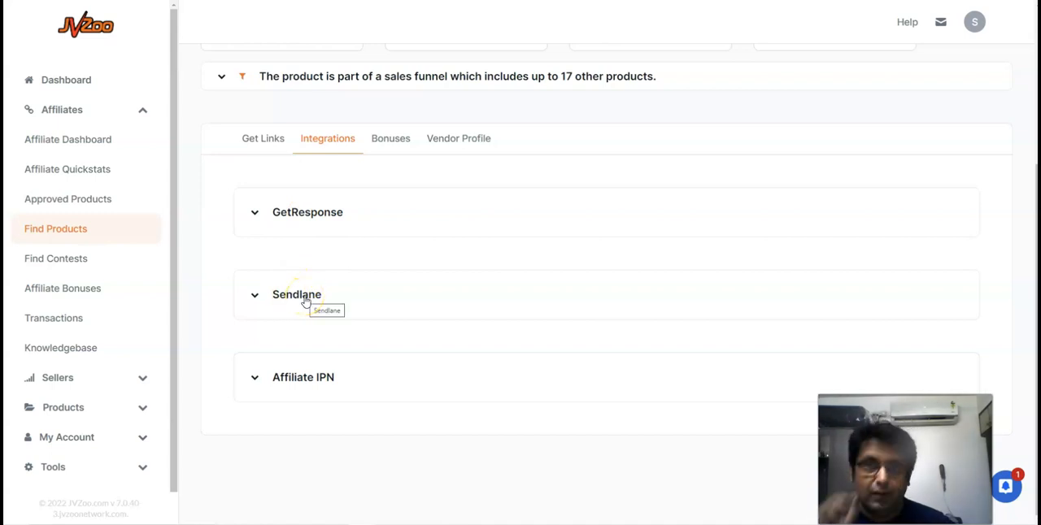
click(255, 213)
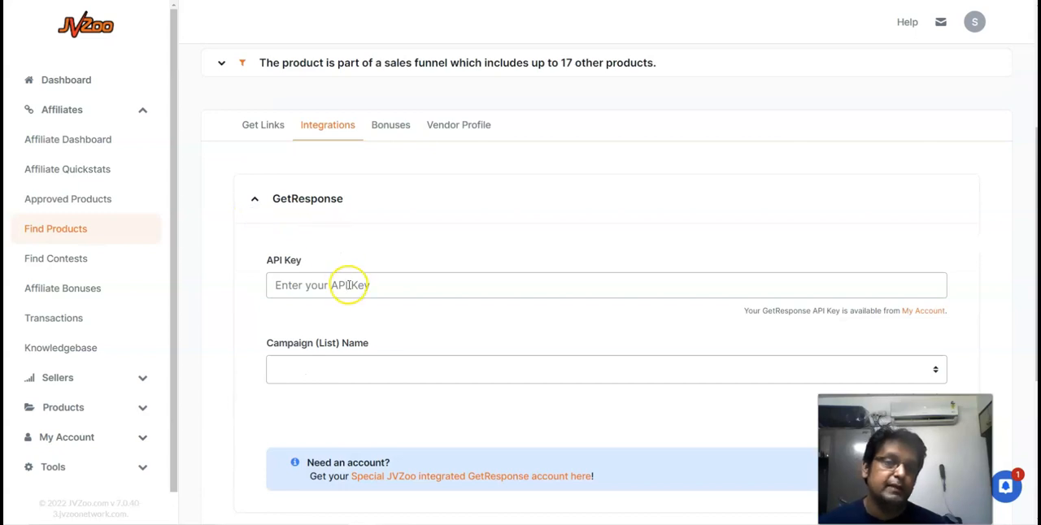
- Paste the GetResponse API key into the product's GetResponse integration and save it
click(316, 284)
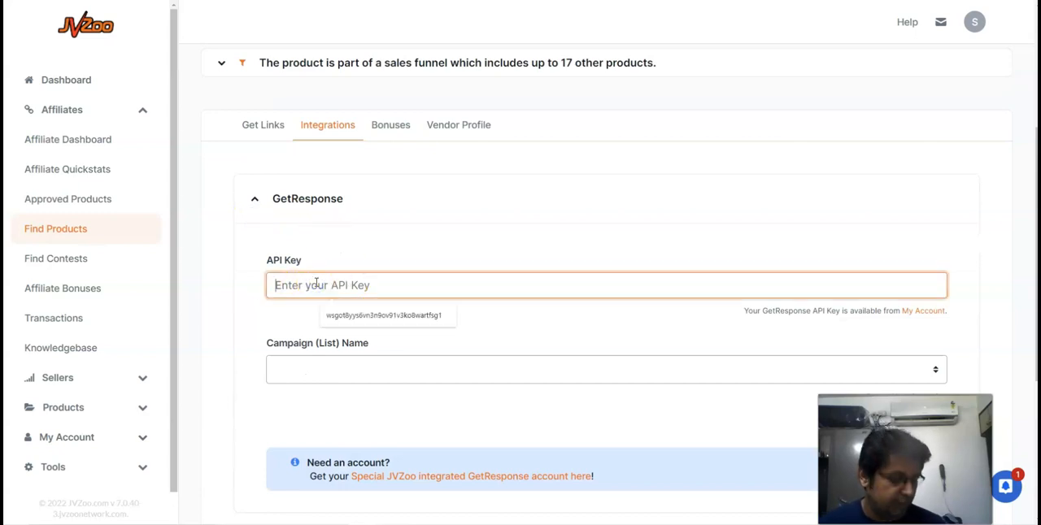
key(ctrl+v)
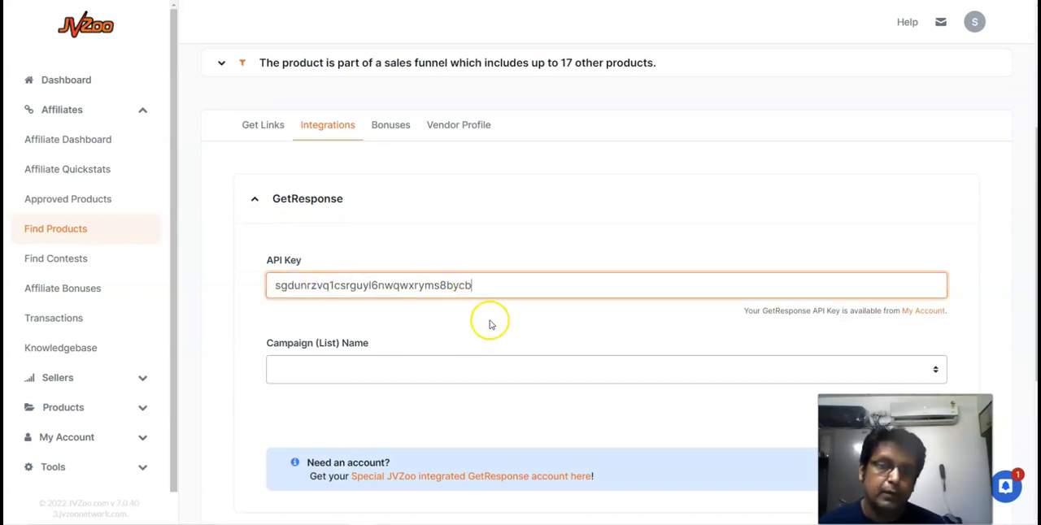
scroll(486, 318, down, 3)
click(932, 209)
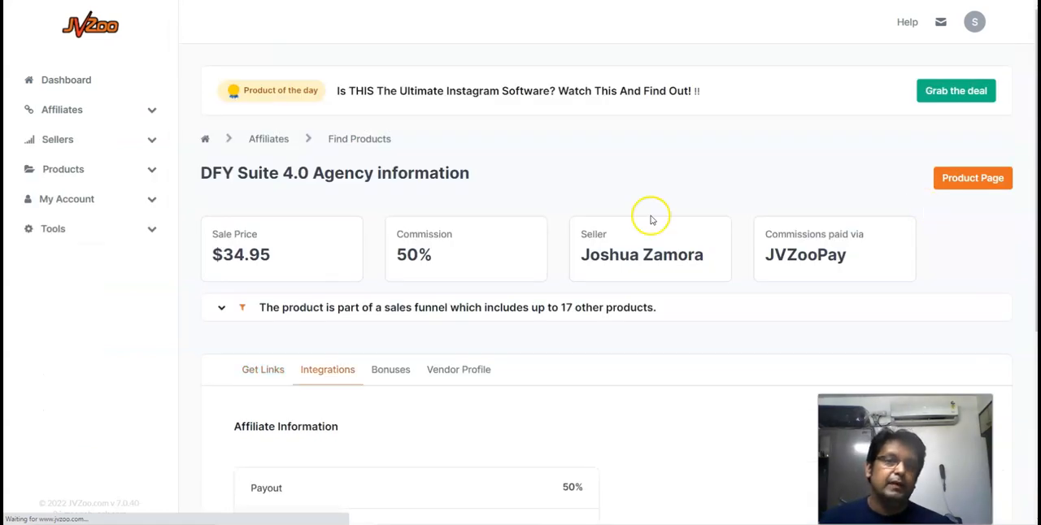
- Select Buyers List as the campaign in the product's GetResponse integration and save the settings
scroll(448, 230, down, 3)
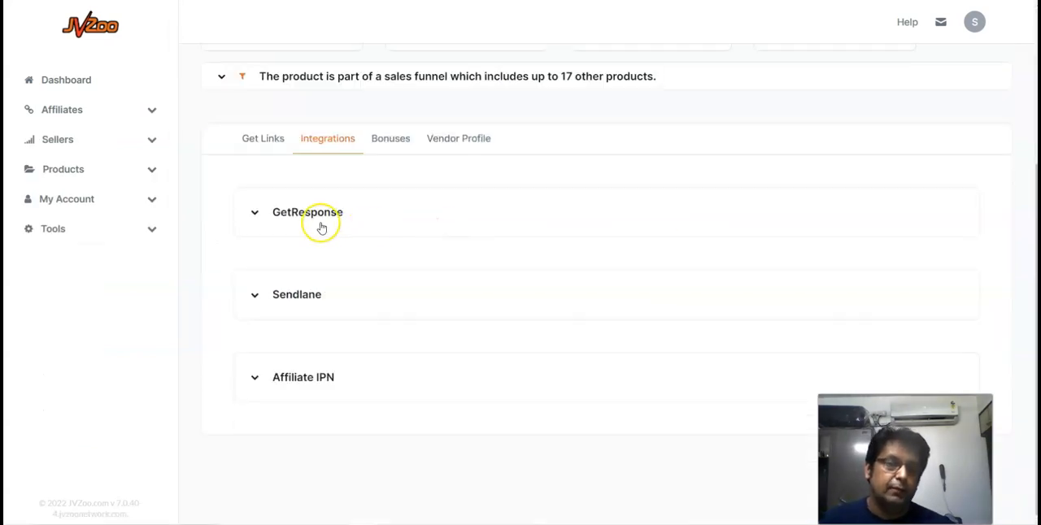
click(260, 211)
scroll(309, 245, down, 1)
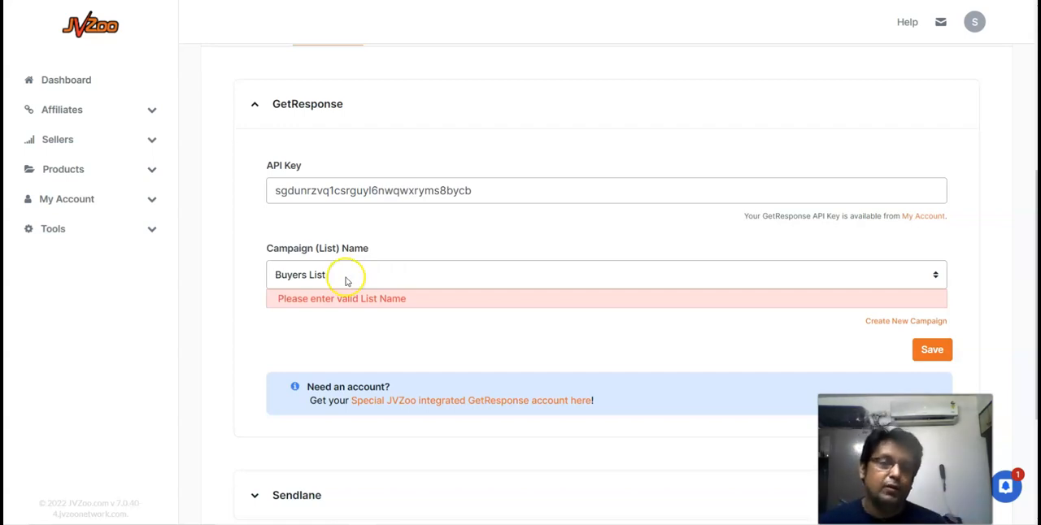
click(344, 274)
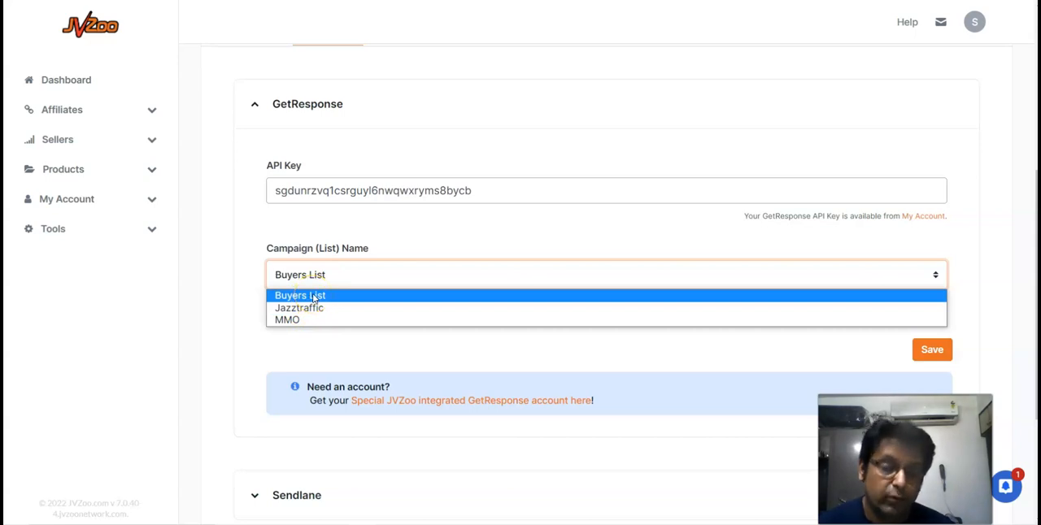
click(314, 298)
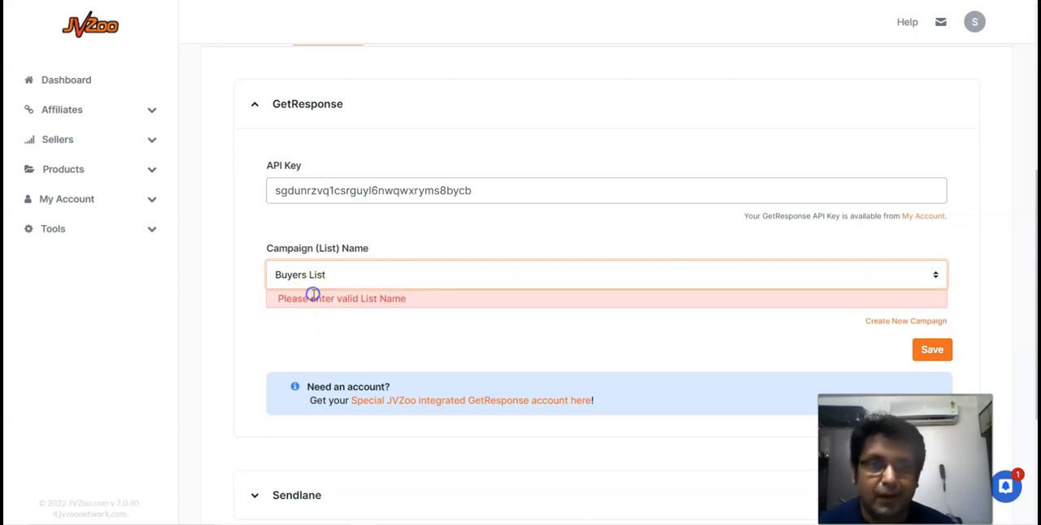
click(931, 355)
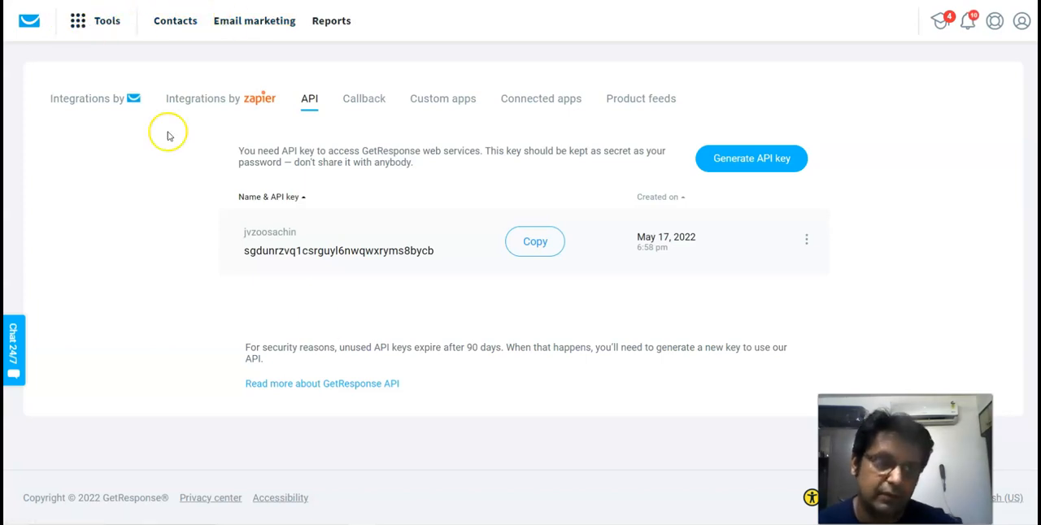
- Check the topic outline in the text notes, and open the newsletters overview in GetResponse
key(alt+Tab)
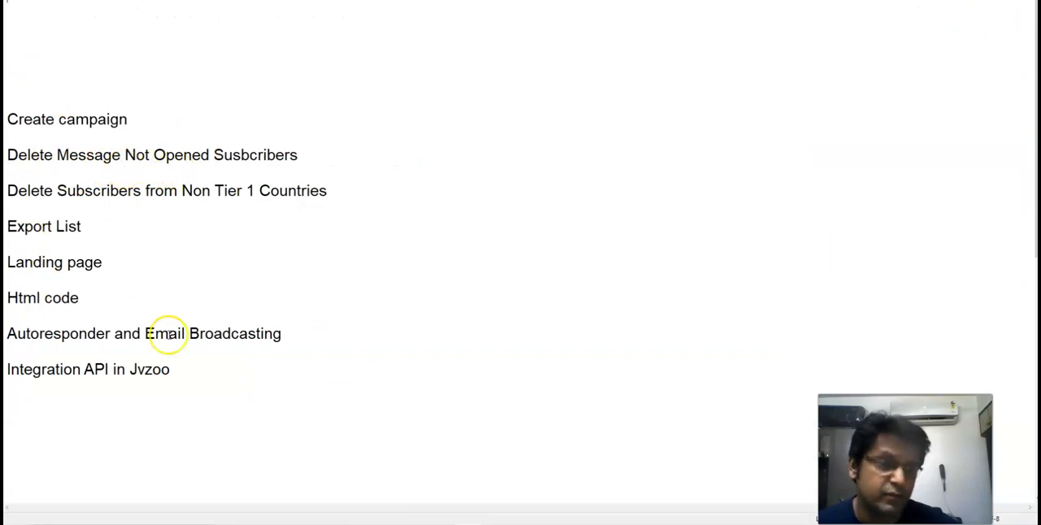
key(alt+Tab)
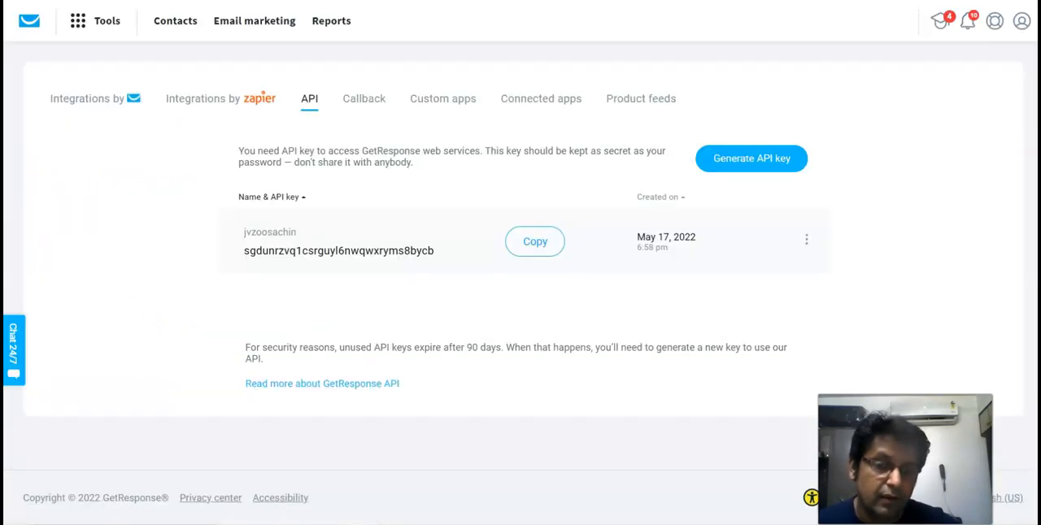
click(235, 23)
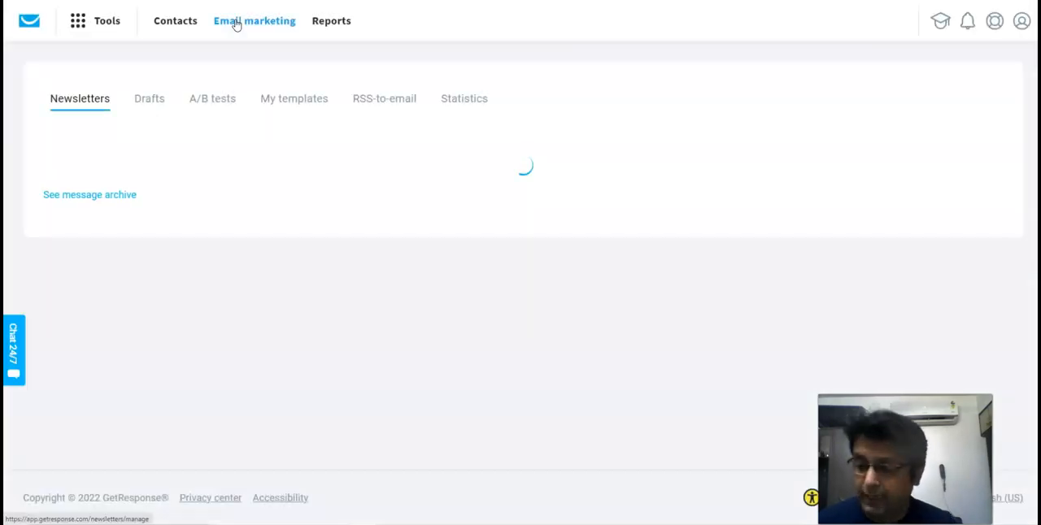